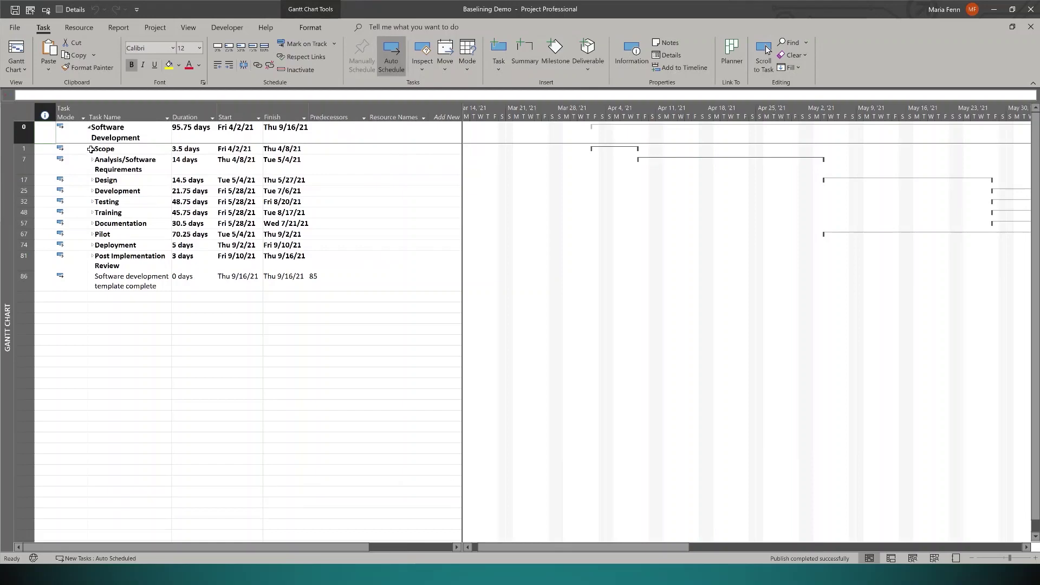
Step: Expand the project outline to show all subtasks under every summary task
click(92, 150)
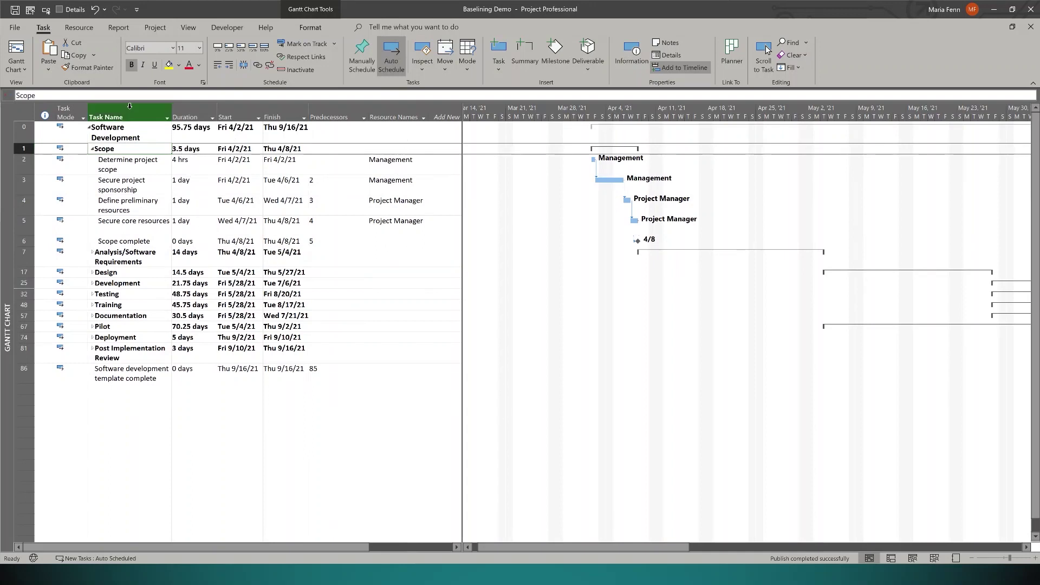
click(191, 30)
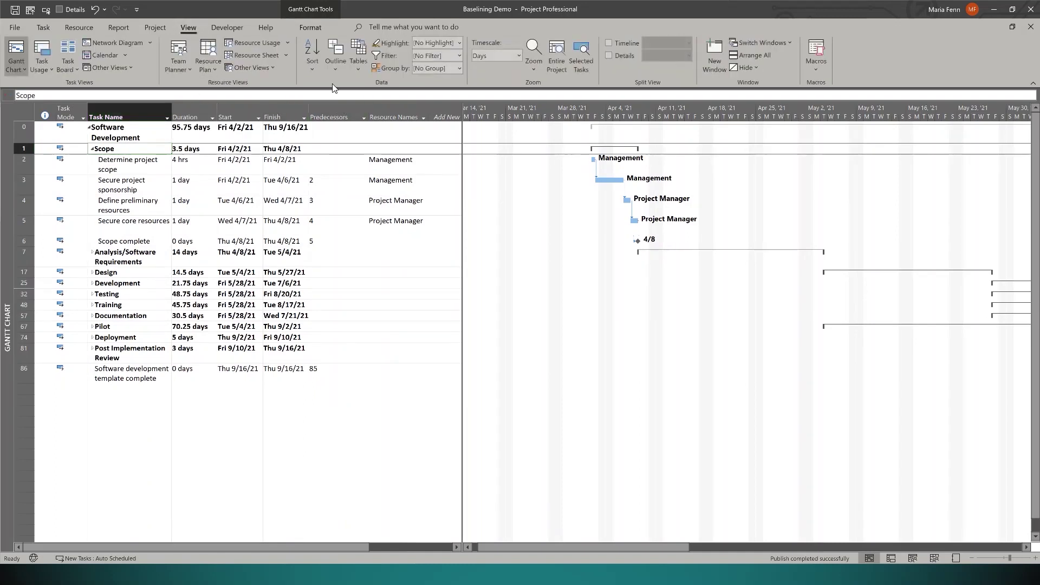
click(335, 61)
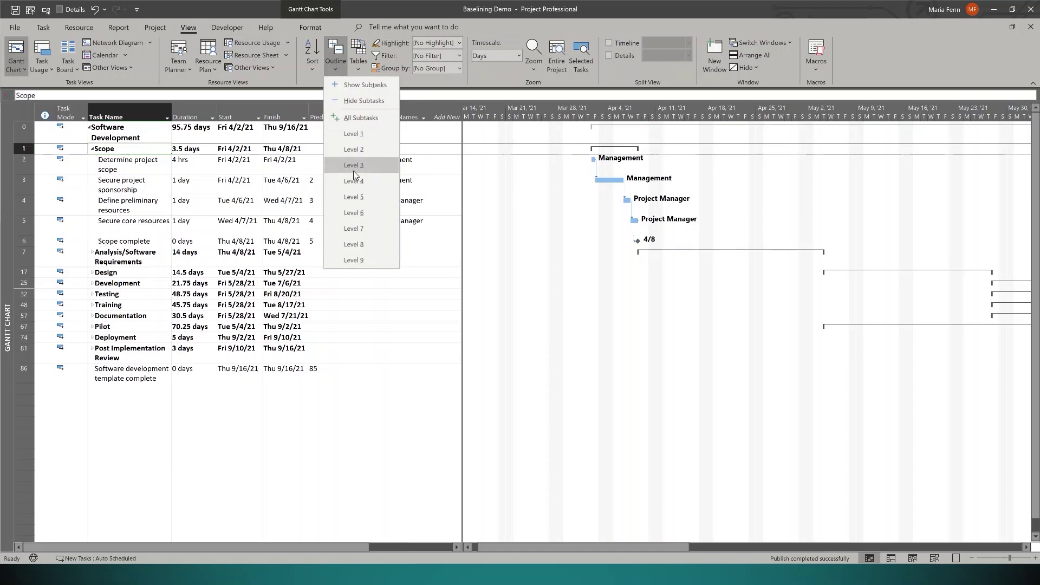
click(355, 118)
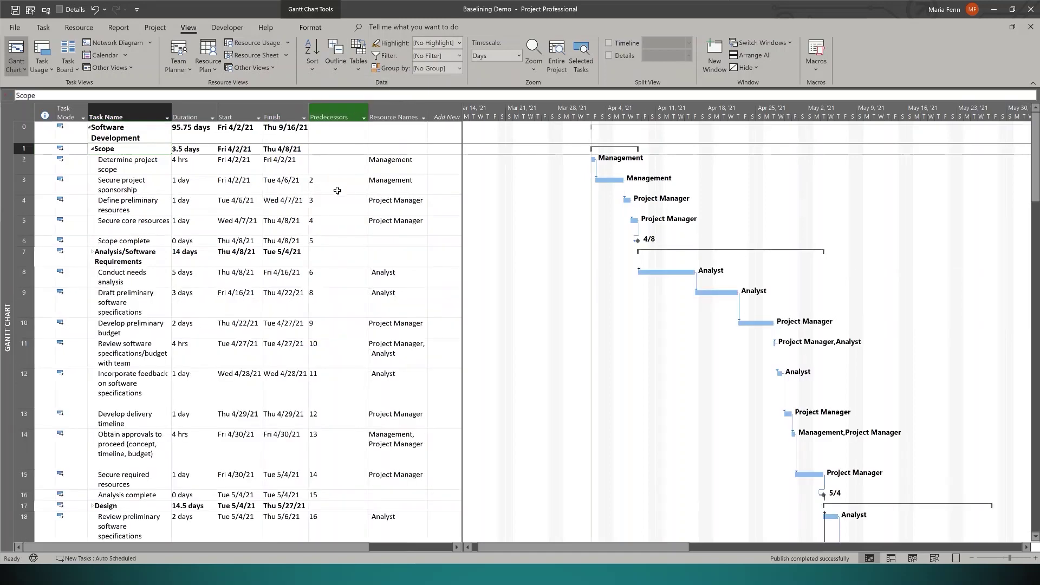
Step: Widen the task table, add a Work column and place it between Task Name and Duration
click(460, 186)
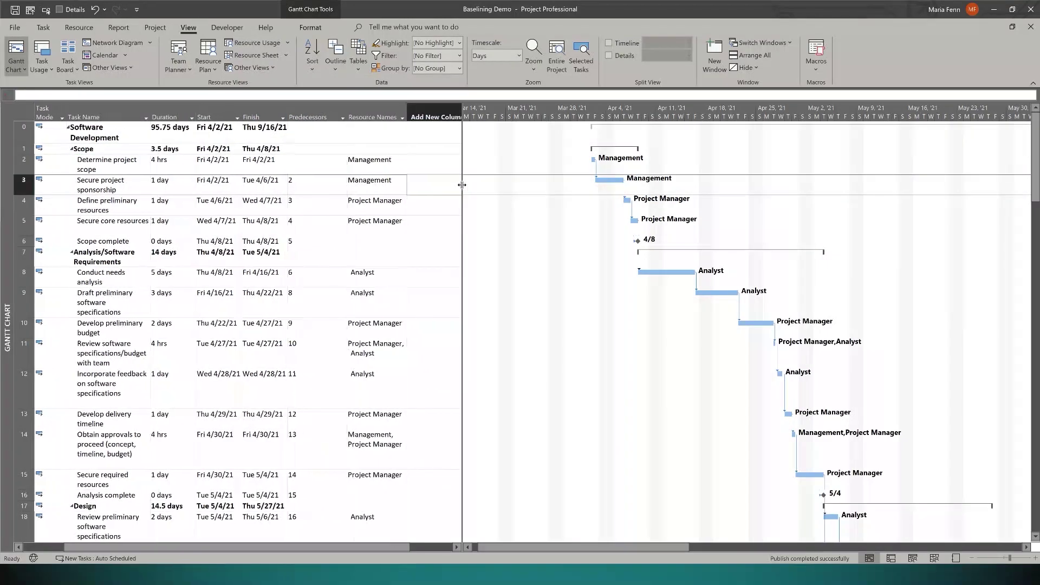
drag(462, 190, 628, 184)
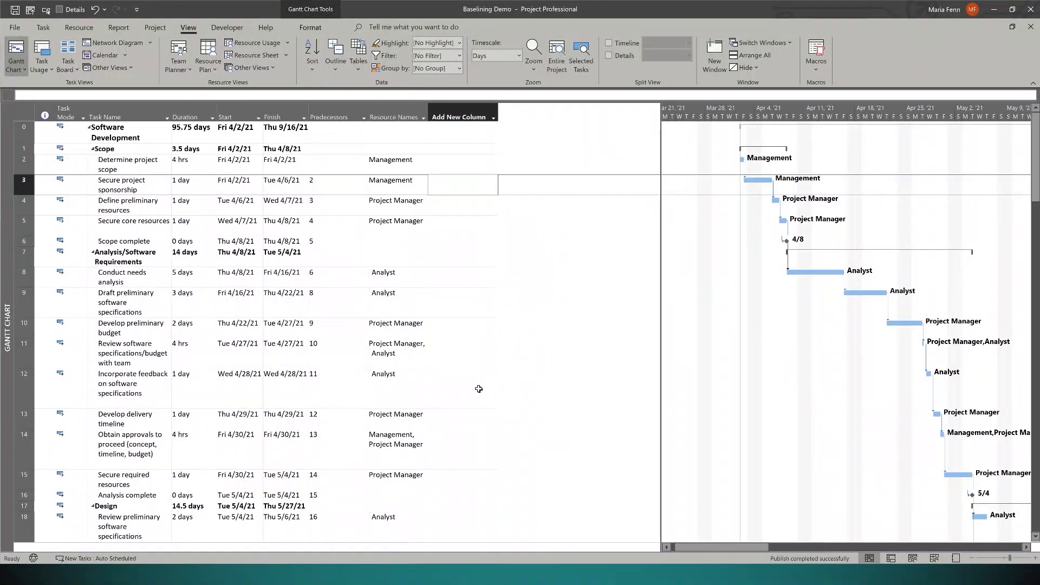
click(467, 115)
text(work)
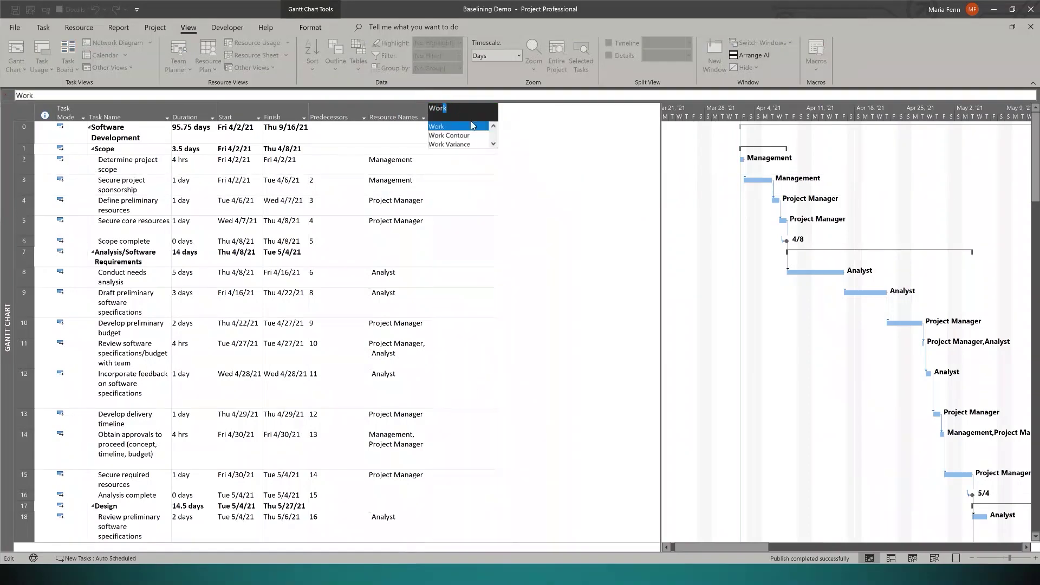
key(Return)
click(474, 118)
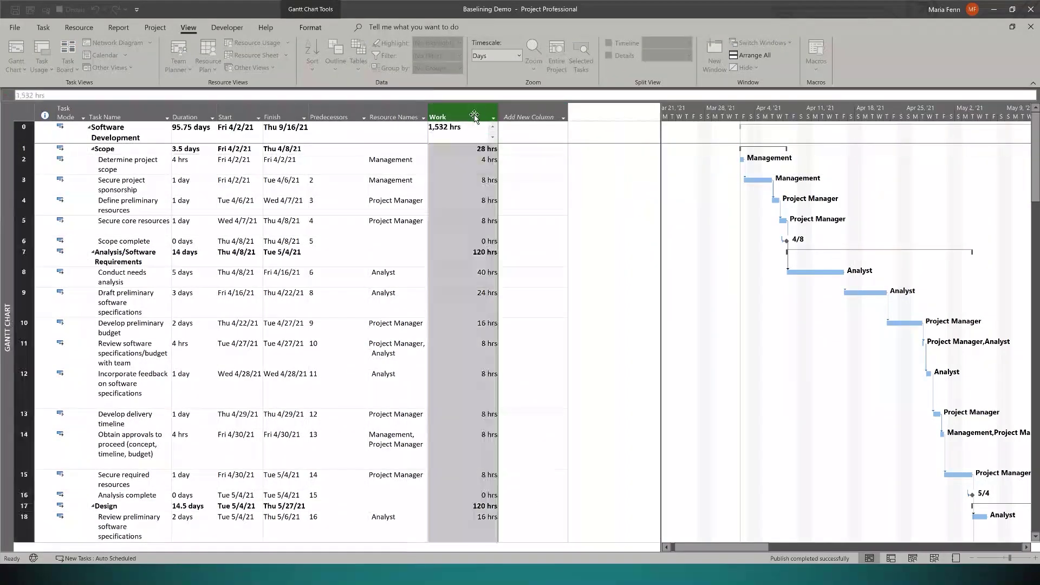
drag(231, 120, 158, 122)
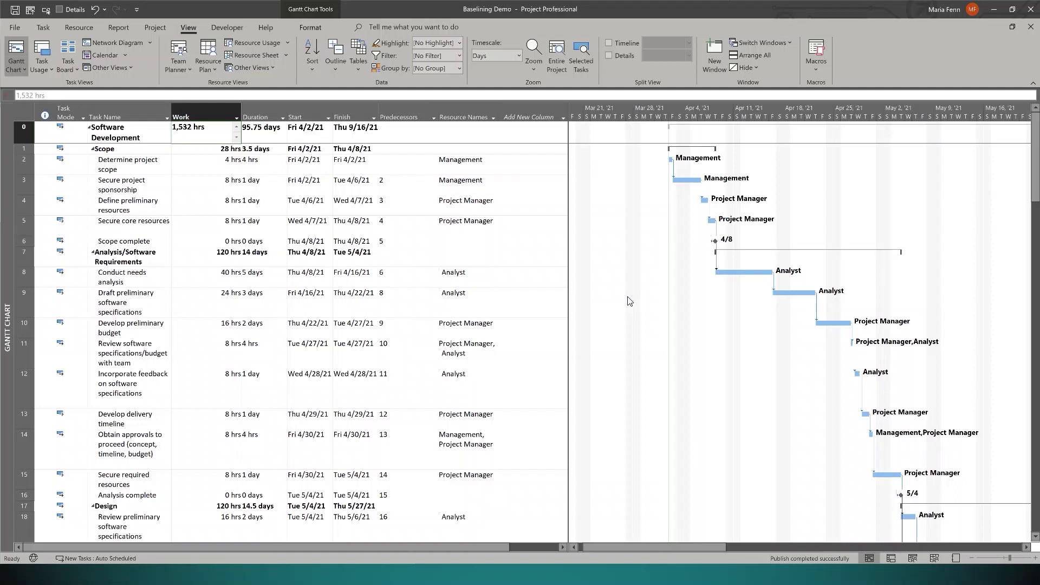
Step: Set the default Baseline for the entire project
click(155, 28)
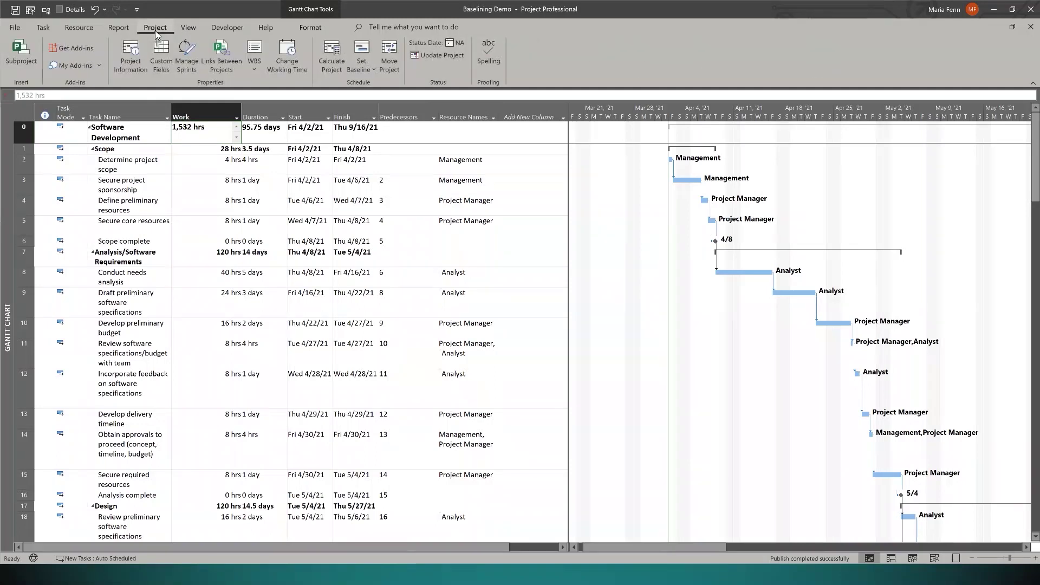
click(361, 67)
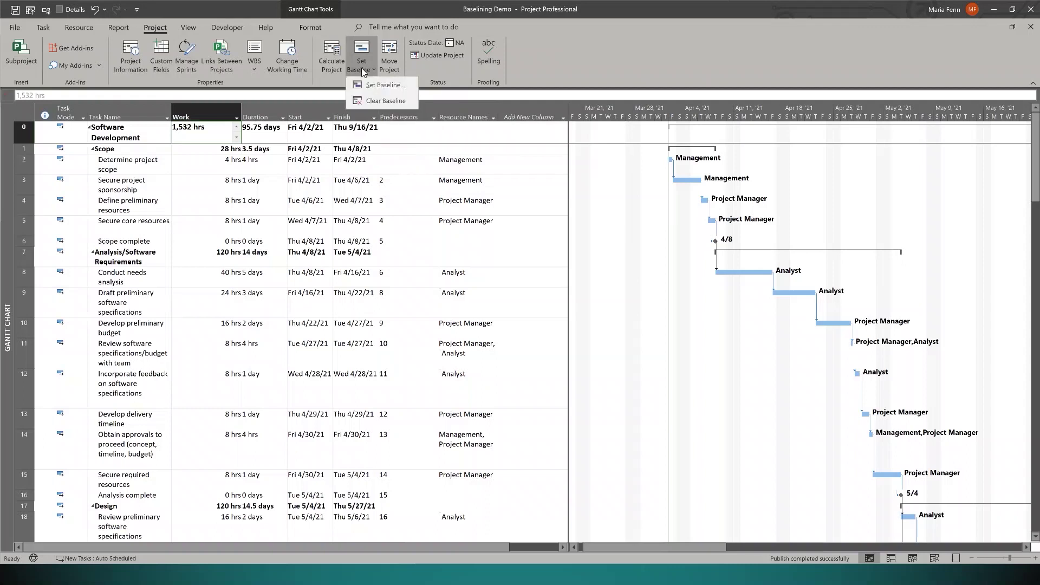
click(366, 85)
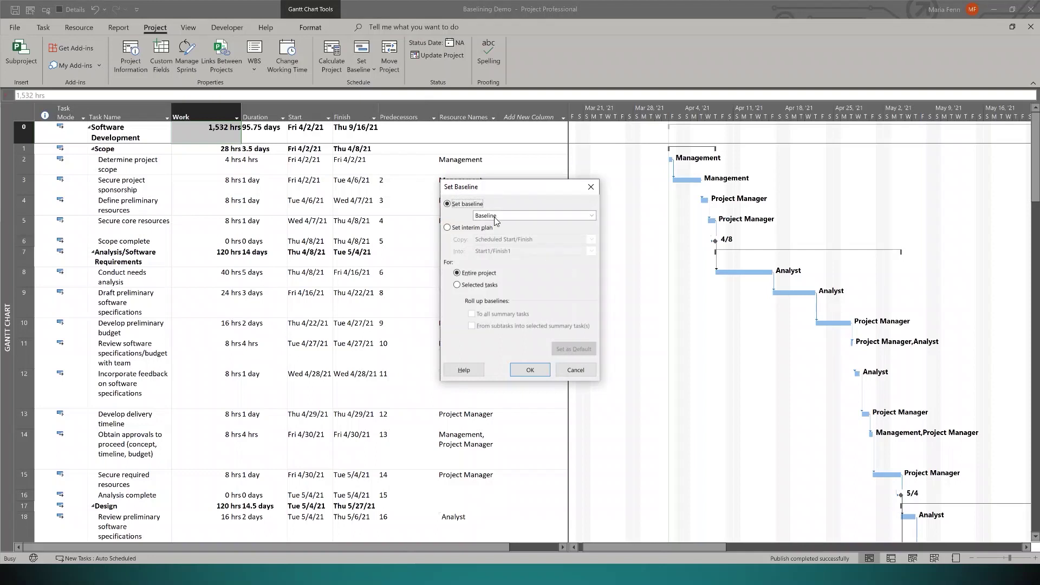
click(593, 216)
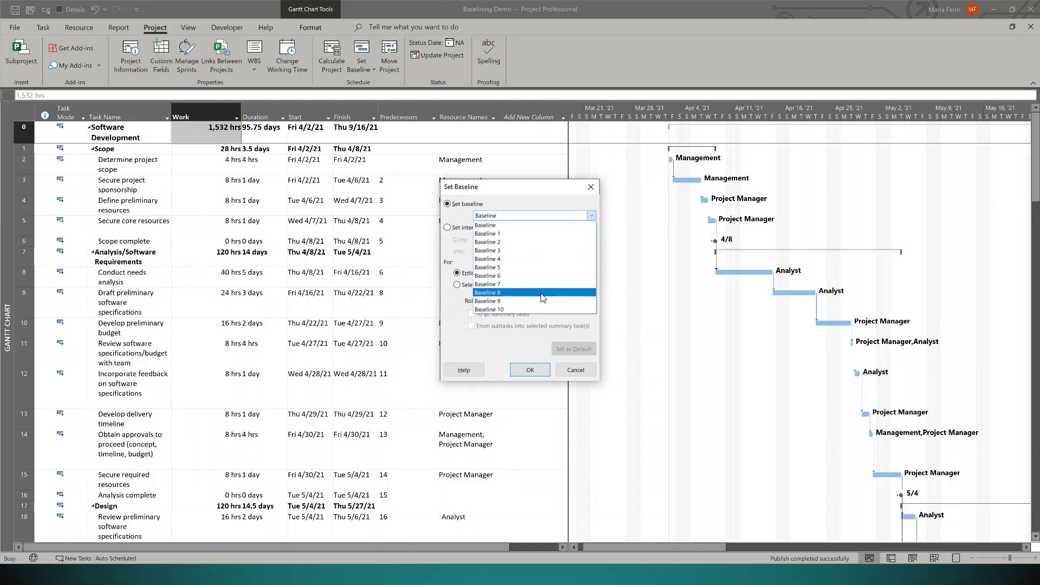
click(502, 225)
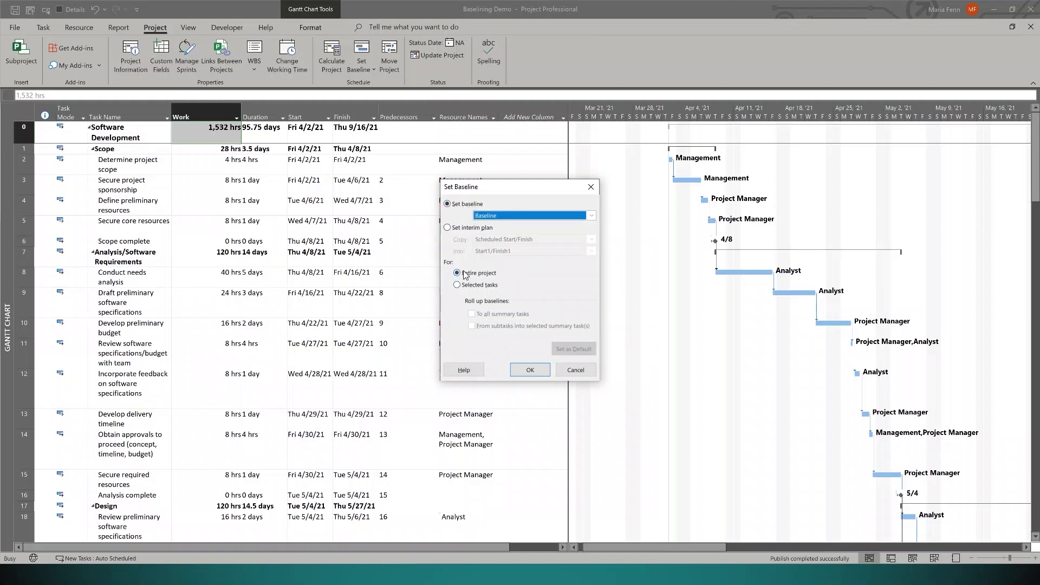
click(531, 370)
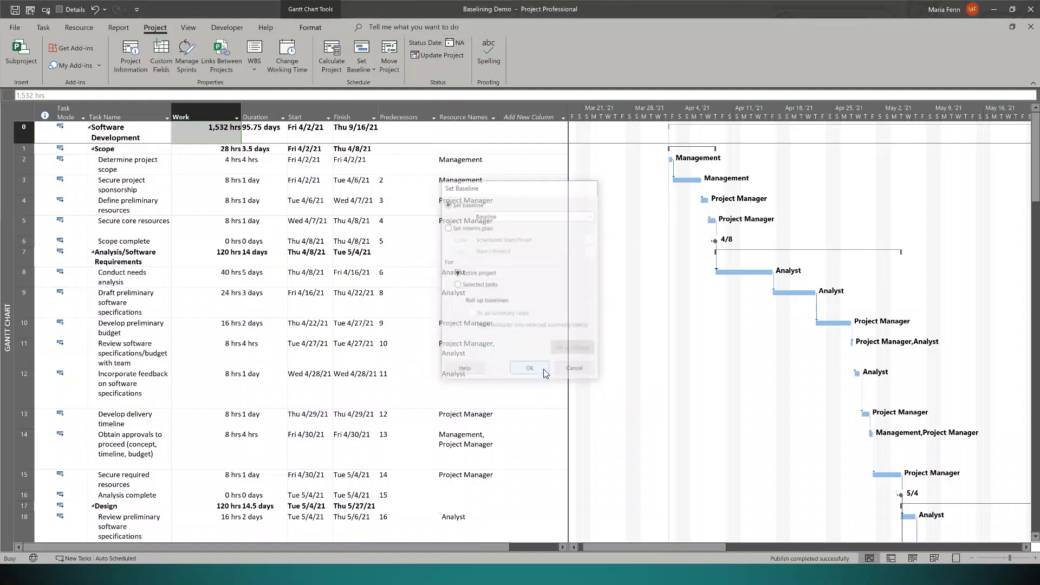
Step: Add a Baseline Work column to the task table and place it between Work and Duration
click(254, 304)
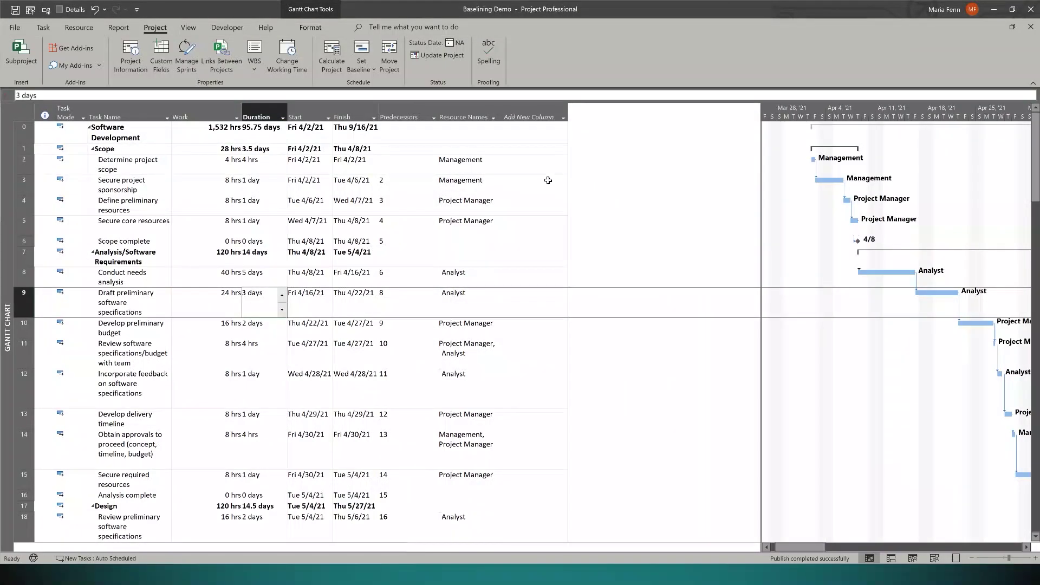
click(528, 116)
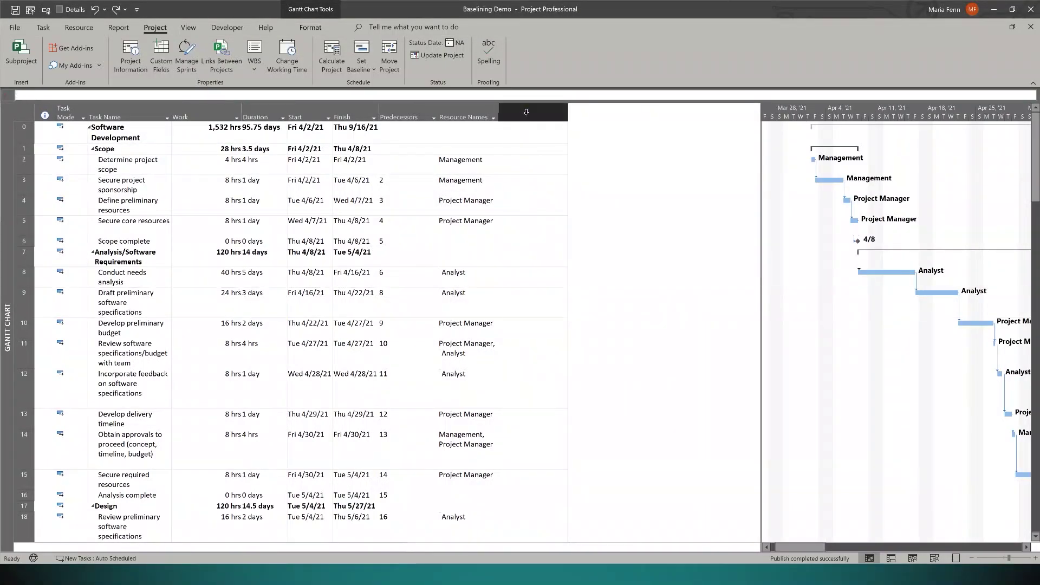
text(baseline Budget Cost)
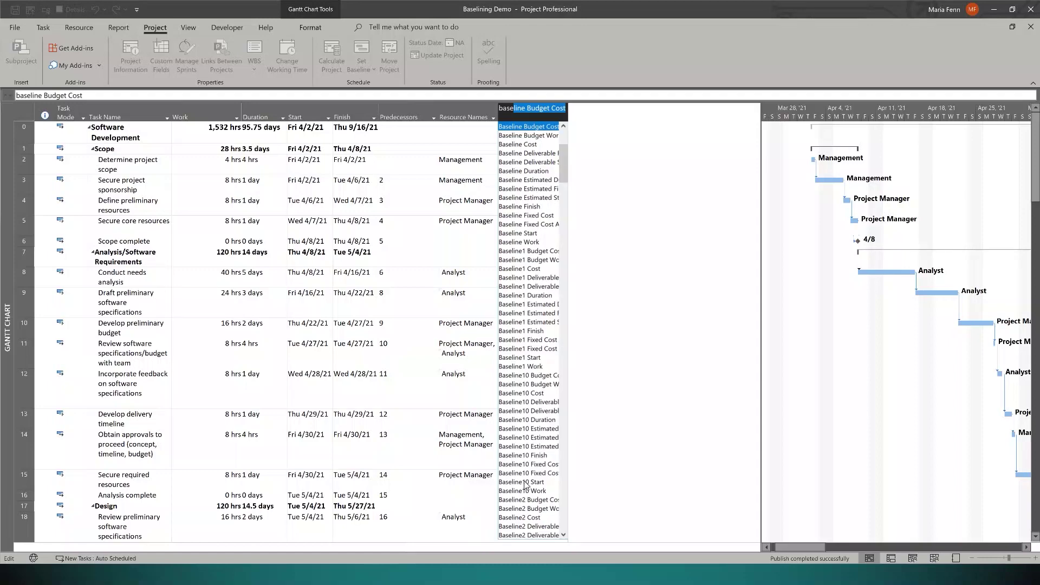
scroll(533, 482, down, 3)
scroll(533, 482, down, 18)
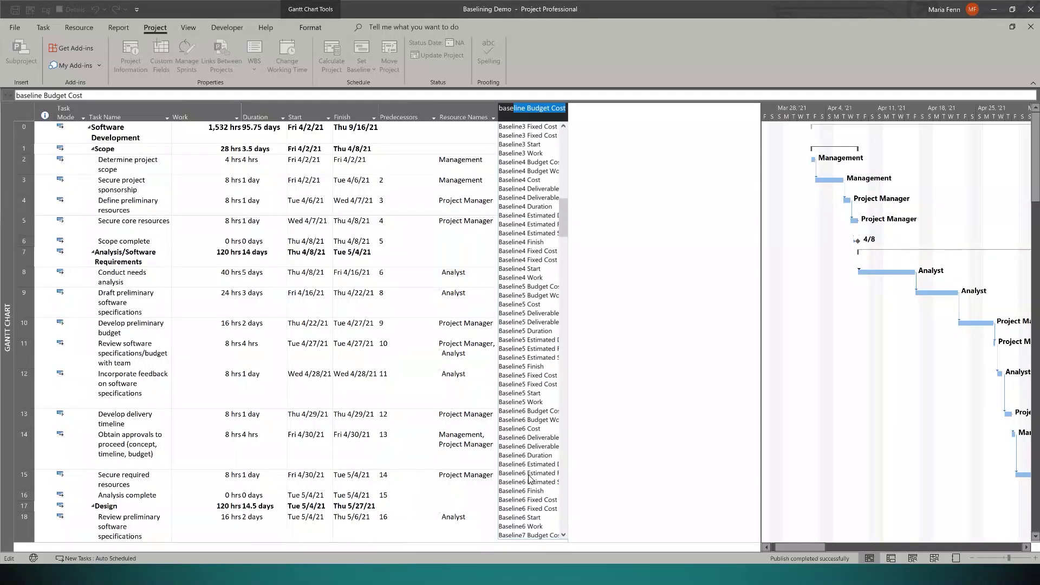
scroll(528, 450, up, 5)
scroll(529, 444, up, 15)
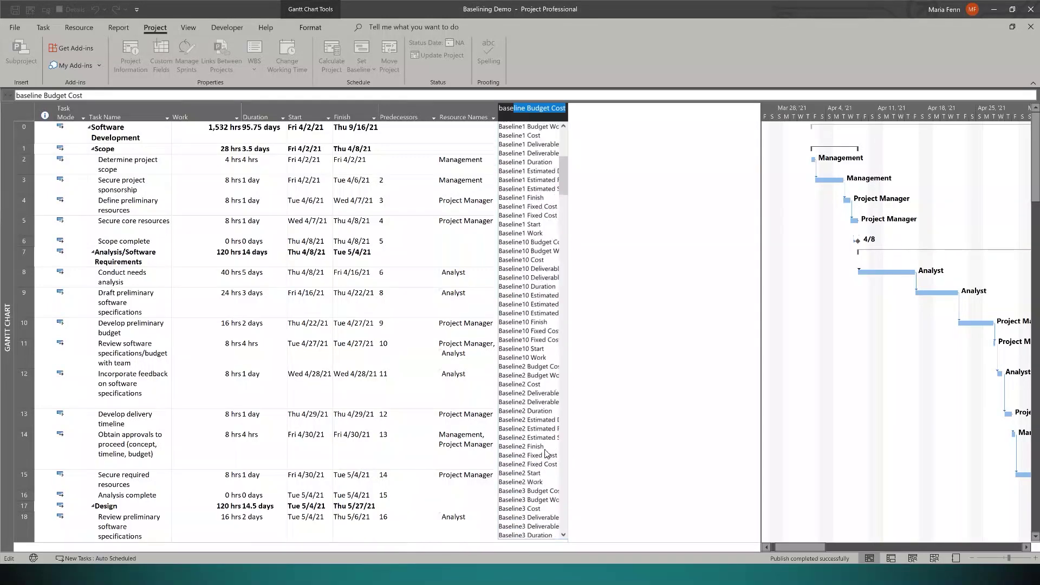
scroll(542, 455, up, 5)
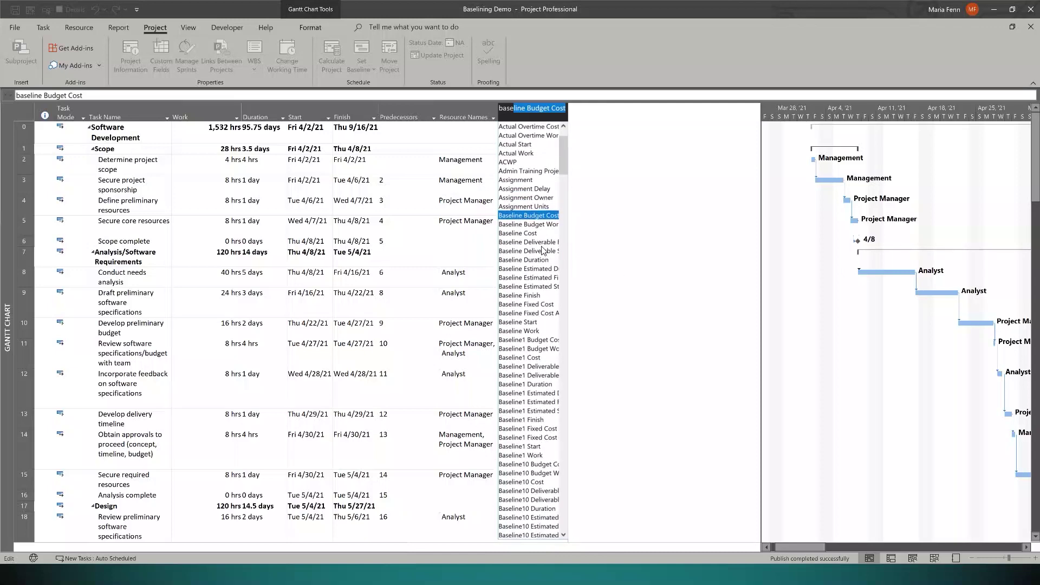
click(520, 331)
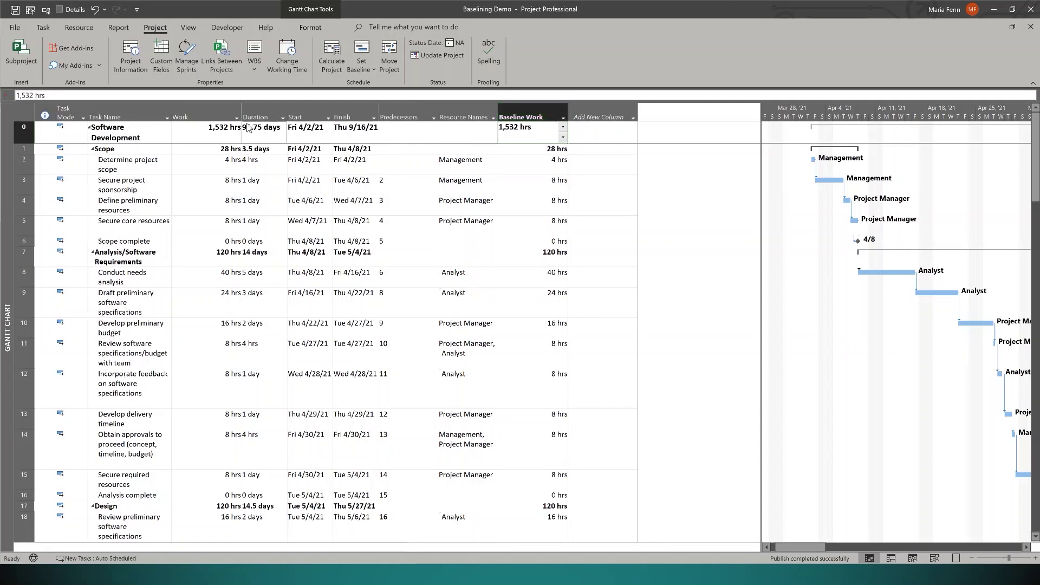
click(557, 116)
drag(557, 115, 242, 118)
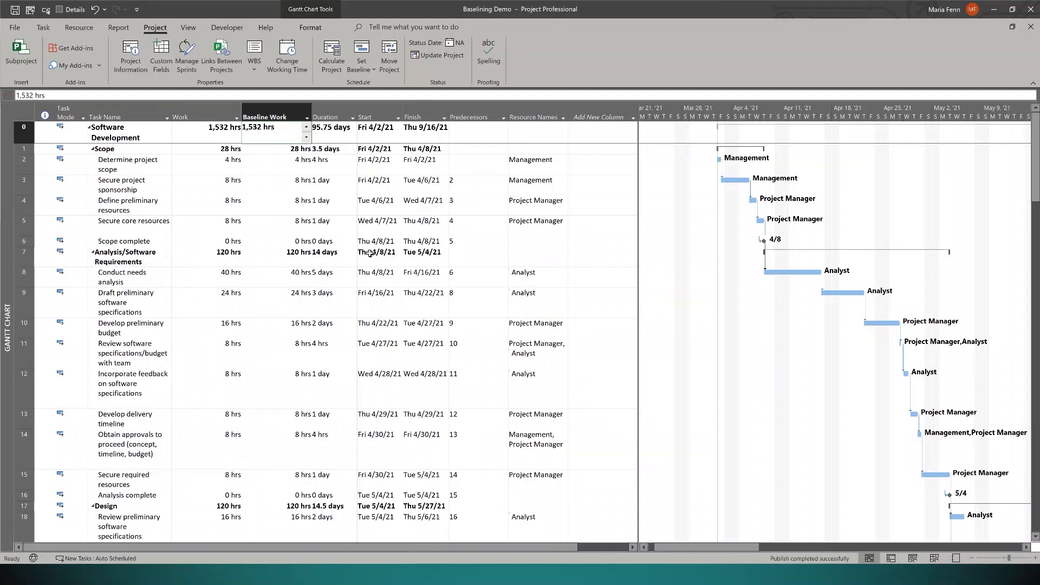
Step: Add a Baseline1 Work column and place it between Baseline Work and Duration
click(595, 113)
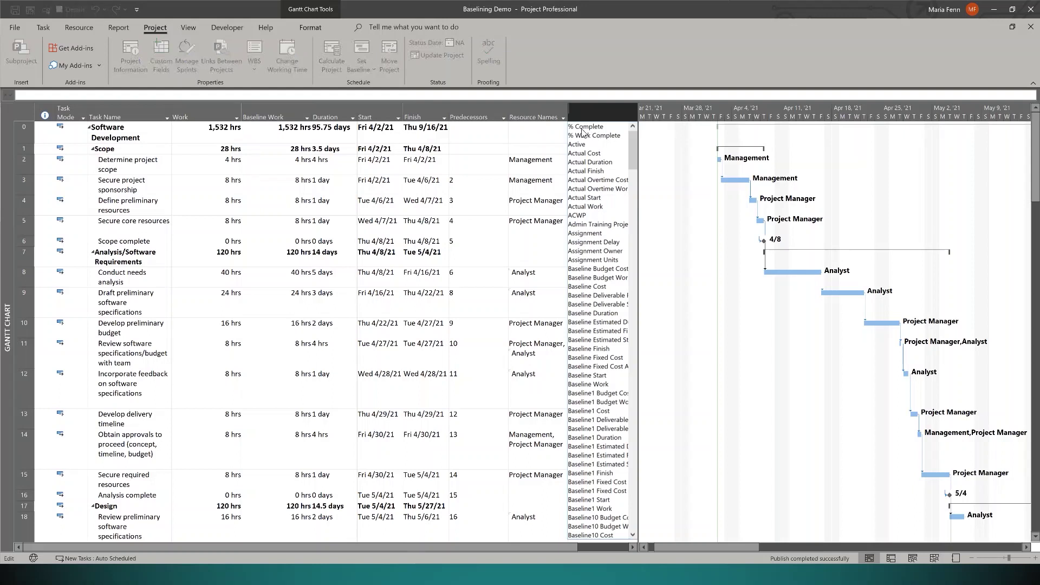
text(baseline Budget Cost)
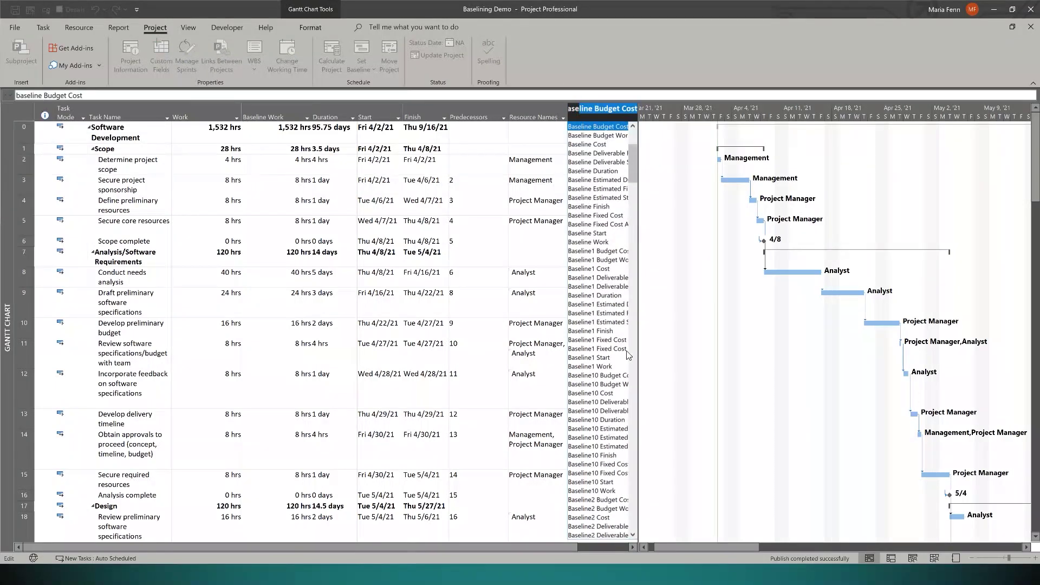
click(603, 368)
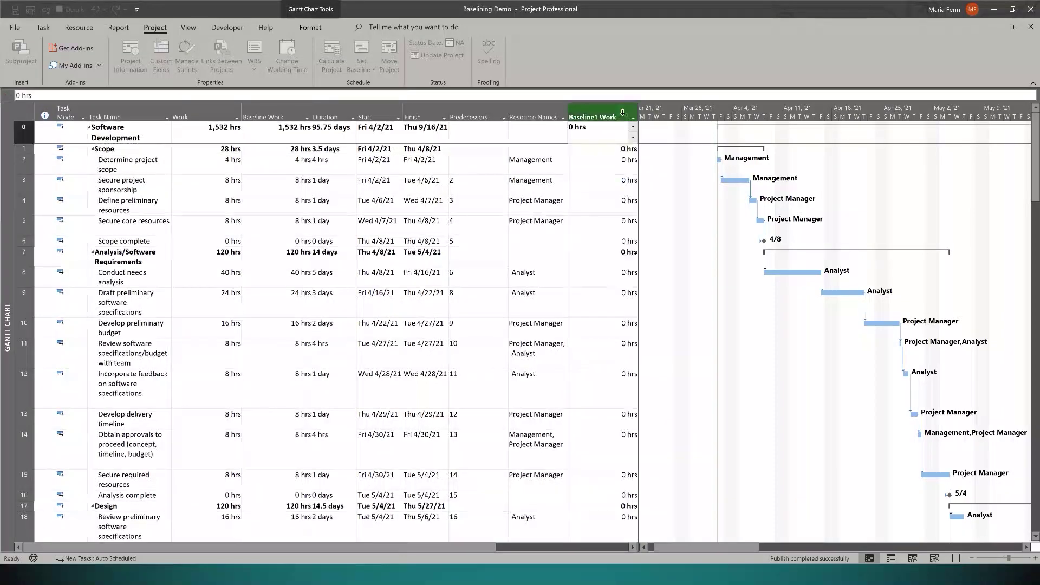
click(622, 108)
drag(581, 118, 310, 114)
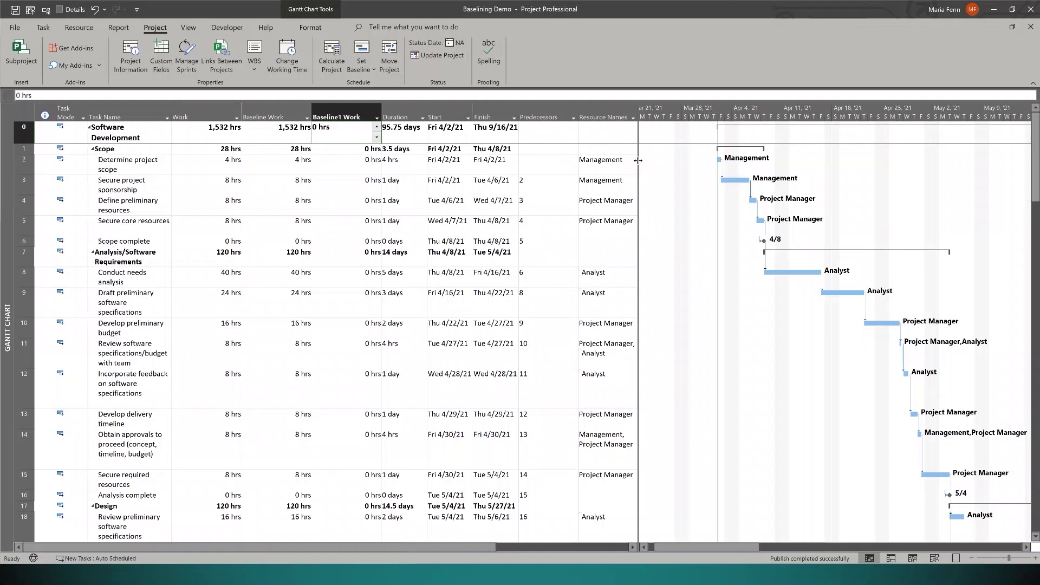
Step: Hide the Baseline1 Work and Baseline Work columns from the task table
right_click(356, 115)
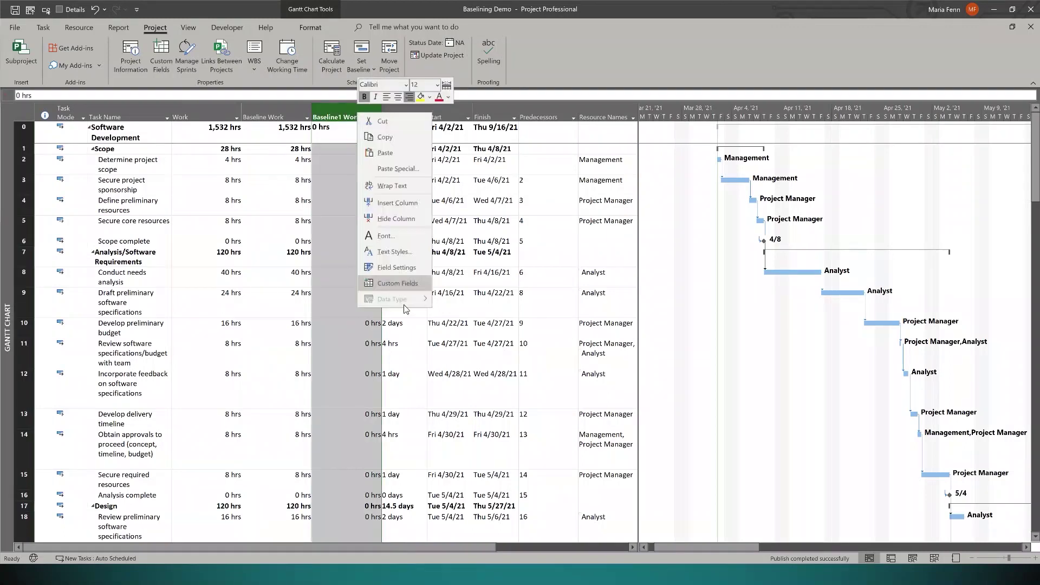
click(396, 218)
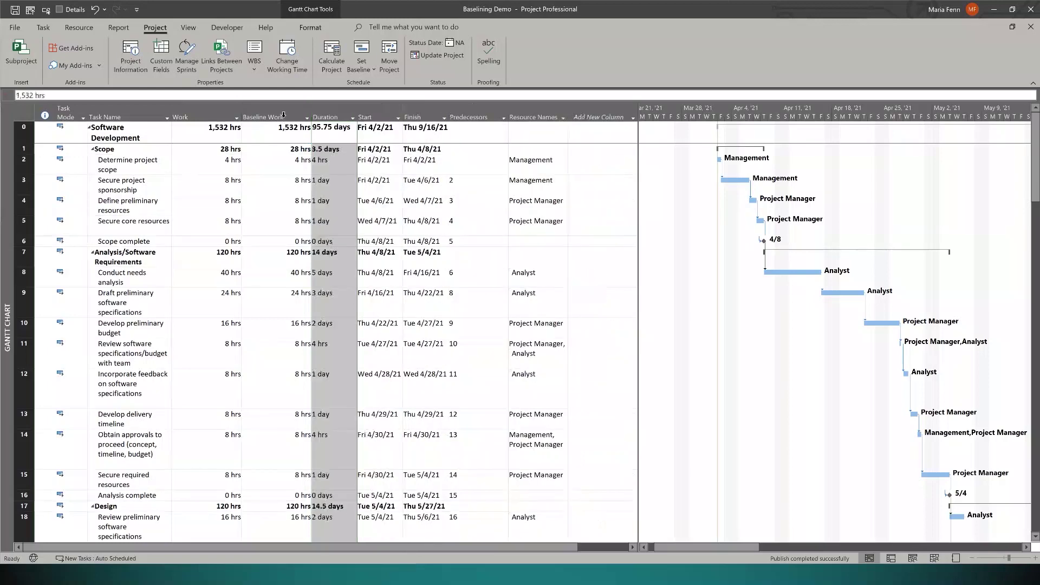
right_click(285, 117)
click(322, 223)
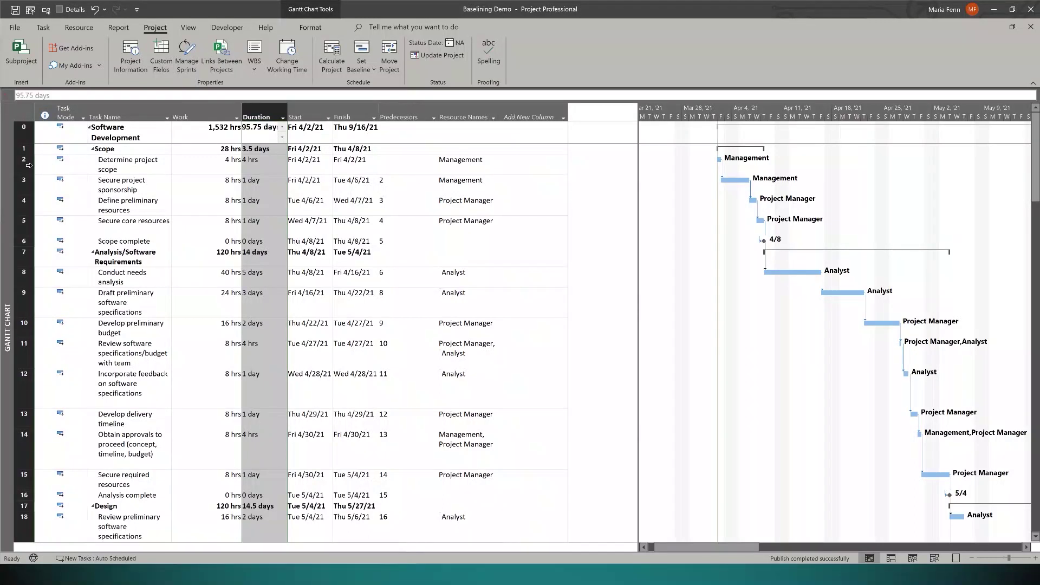
Step: Try to mark tasks 2 through 5, Determine project scope to Secure core resources, as 100% complete, and undo the last change
click(28, 166)
shift+click(27, 223)
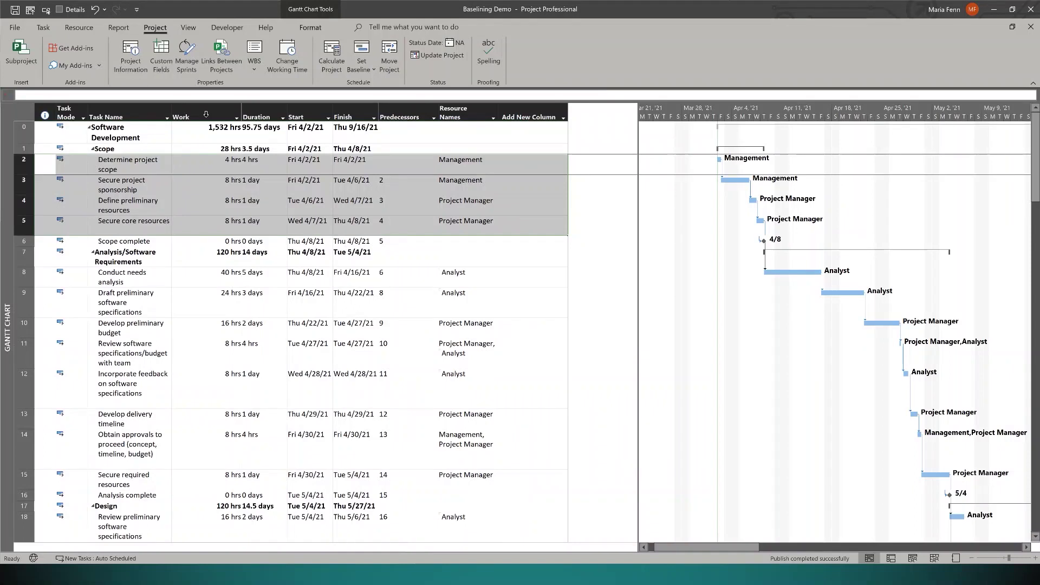
click(44, 28)
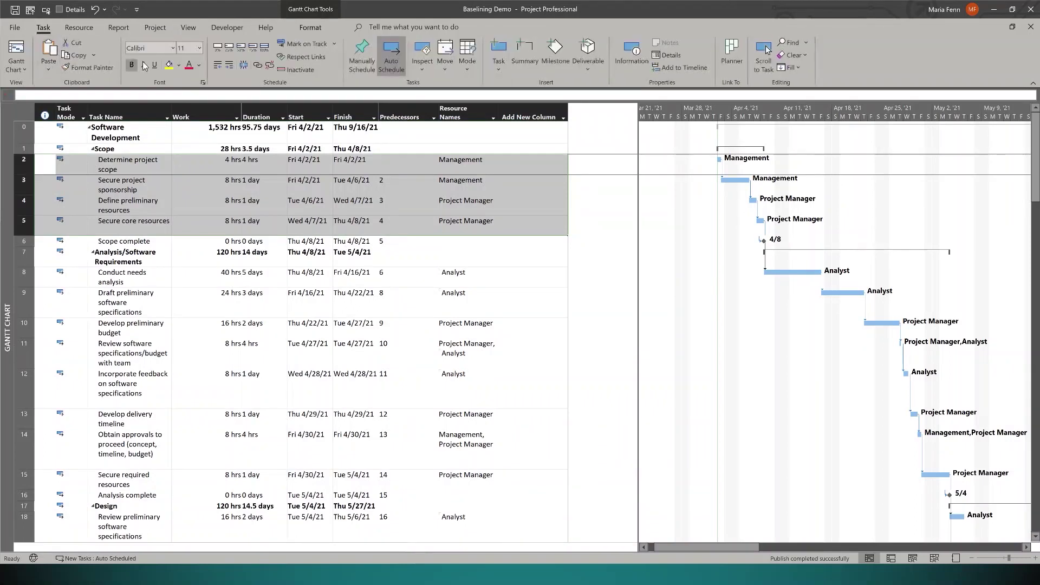
click(264, 47)
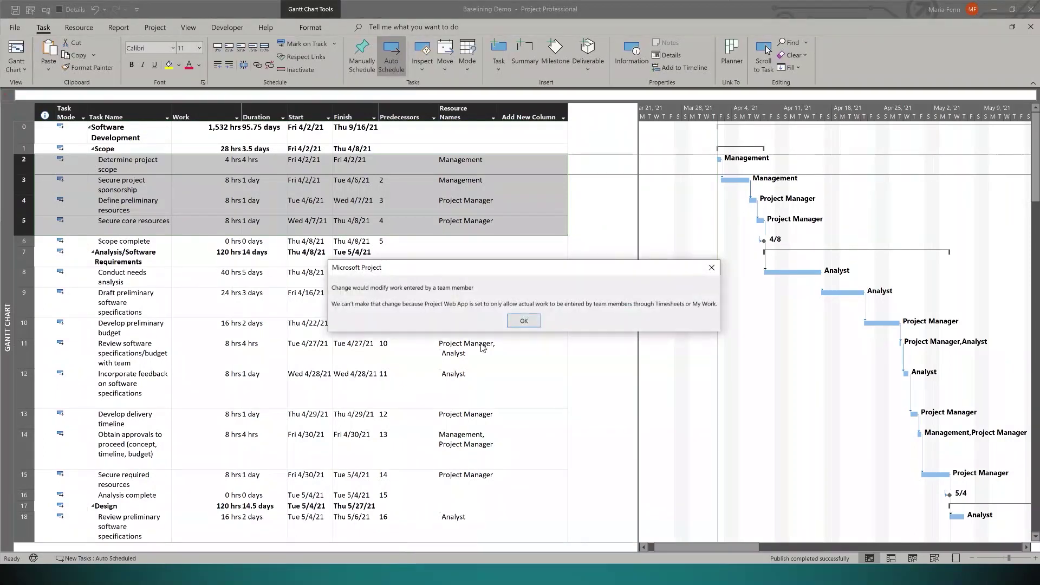
click(523, 321)
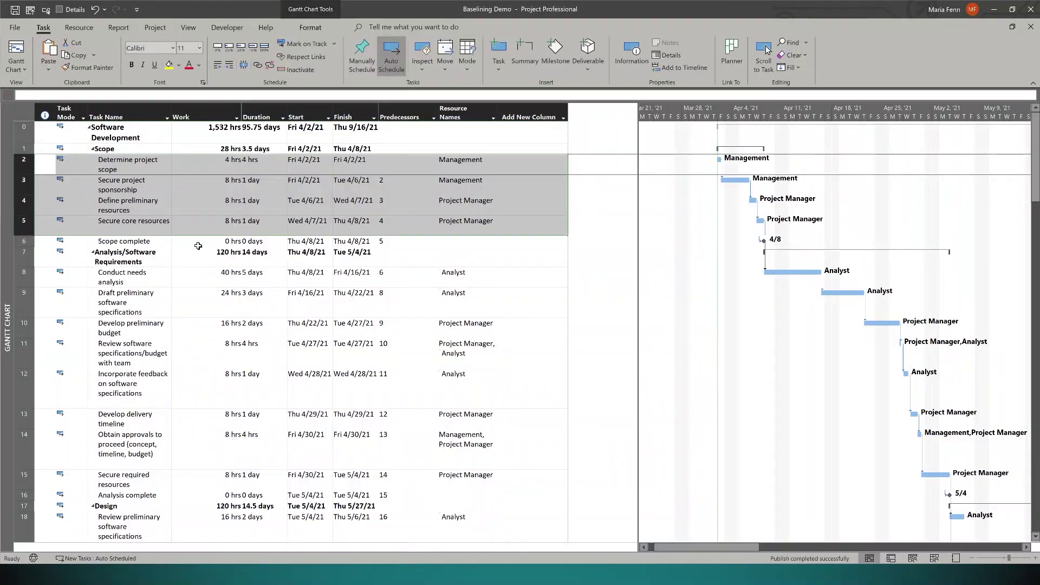
key(ctrl+z)
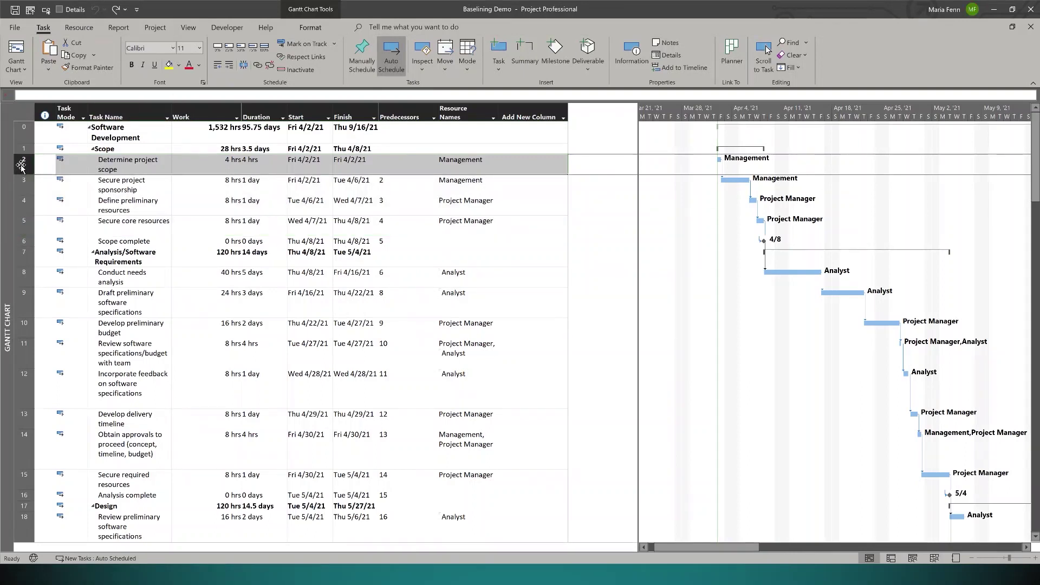
Step: Mark tasks 2 through 6, Determine project scope to Scope complete, as 100% complete
drag(23, 164, 26, 242)
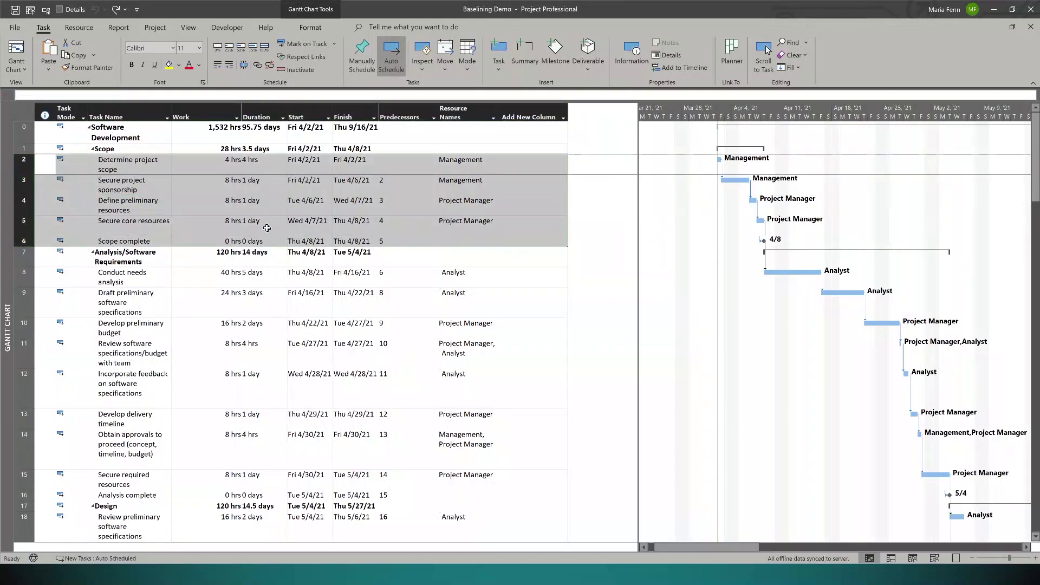
click(264, 48)
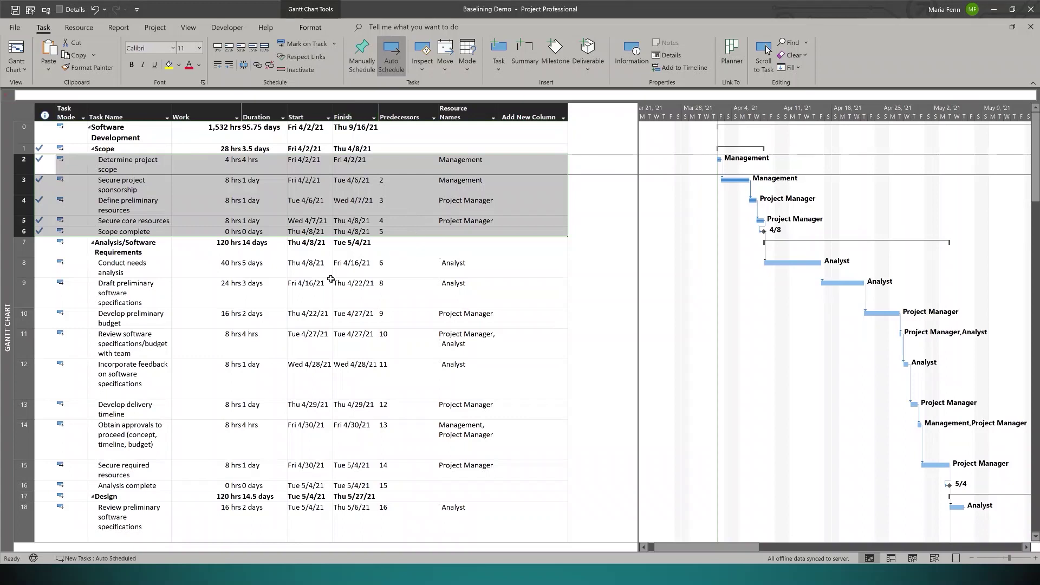
click(145, 275)
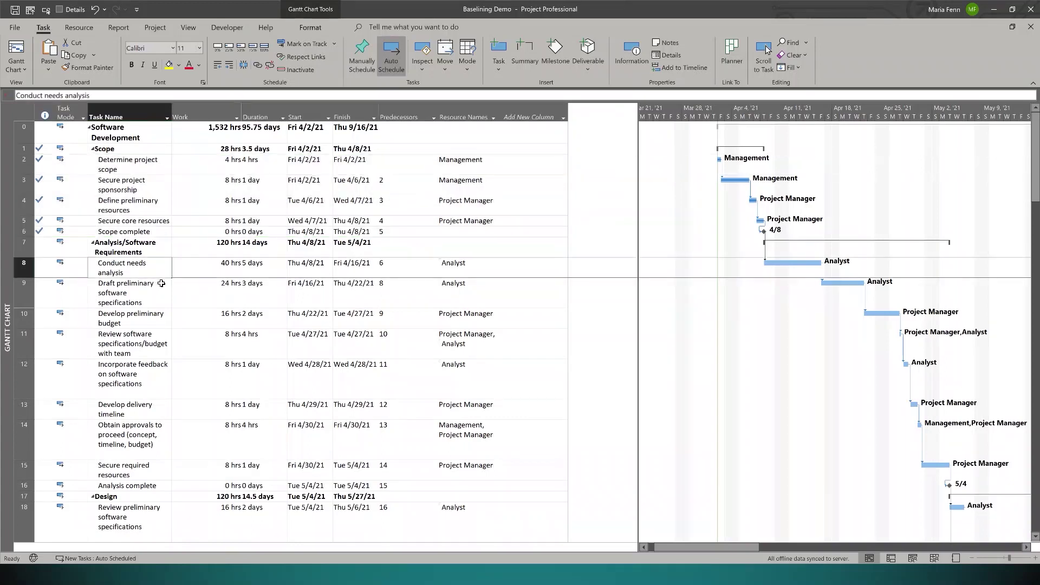
click(215, 270)
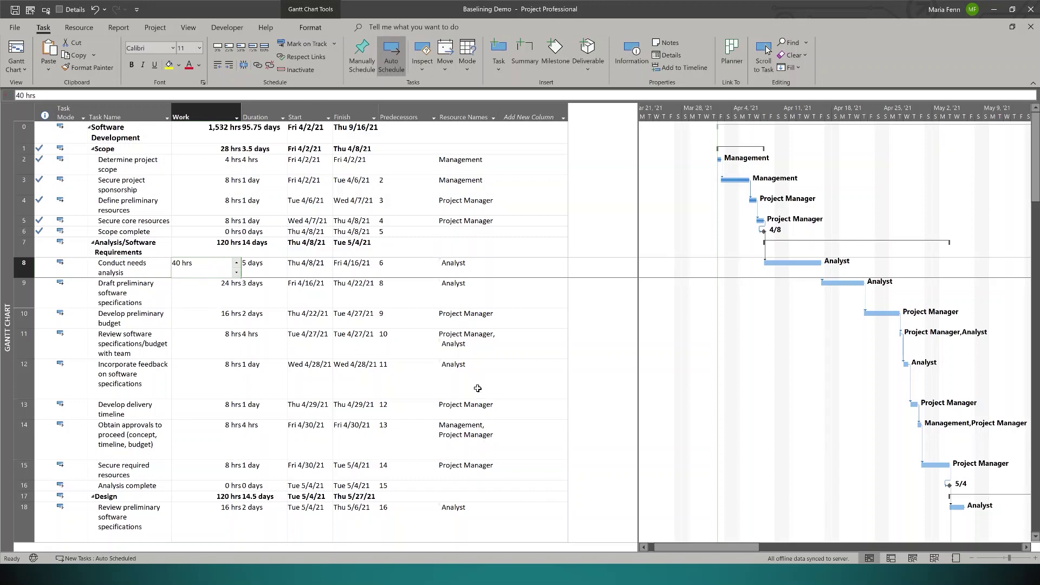
Step: Insert an Actual Work column between Work and Duration in the task table
click(263, 111)
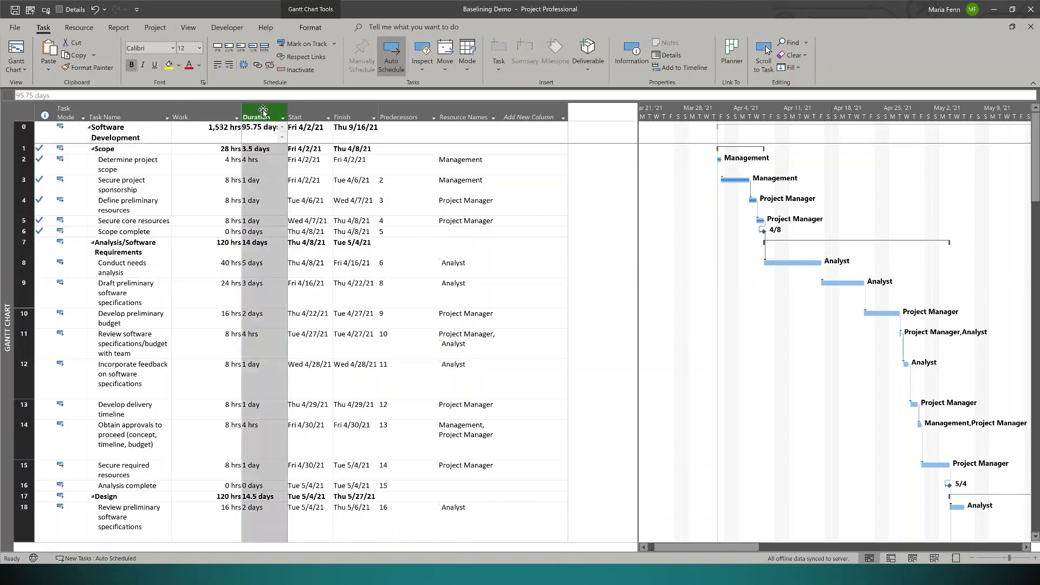
right_click(263, 112)
click(300, 207)
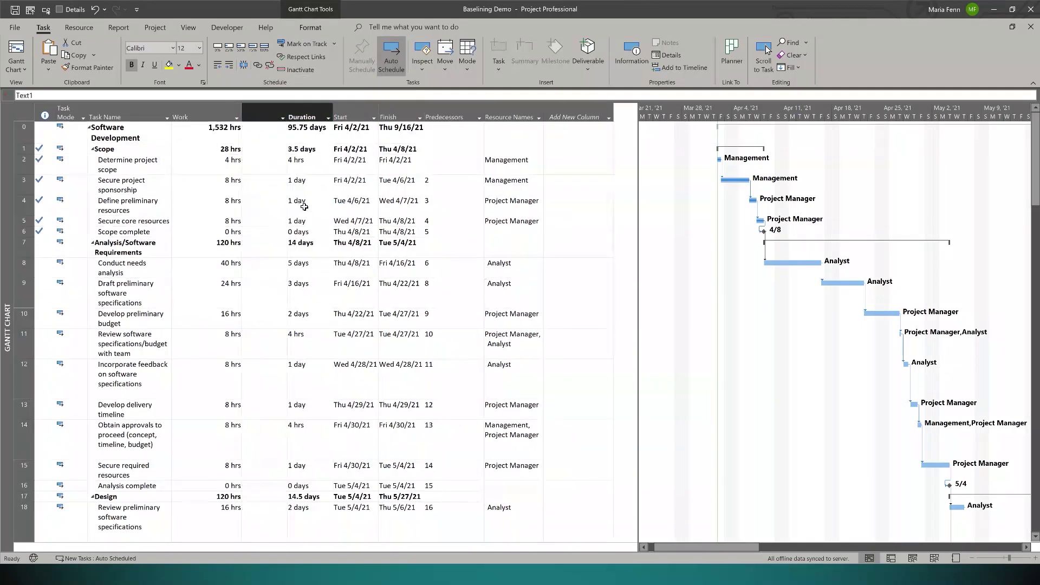
text(Actual Duration)
key(Down)
key(Down)
key(Down)
key(Down)
key(Down)
key(Return)
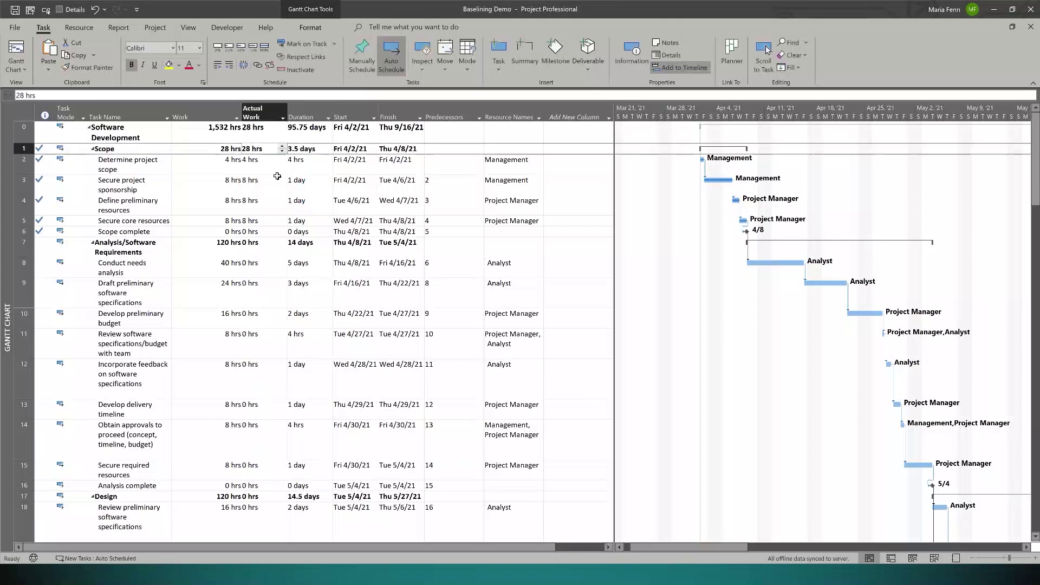
Step: Set the Actual Work of task 8, Conduct needs analysis, to 20 hrs
click(260, 261)
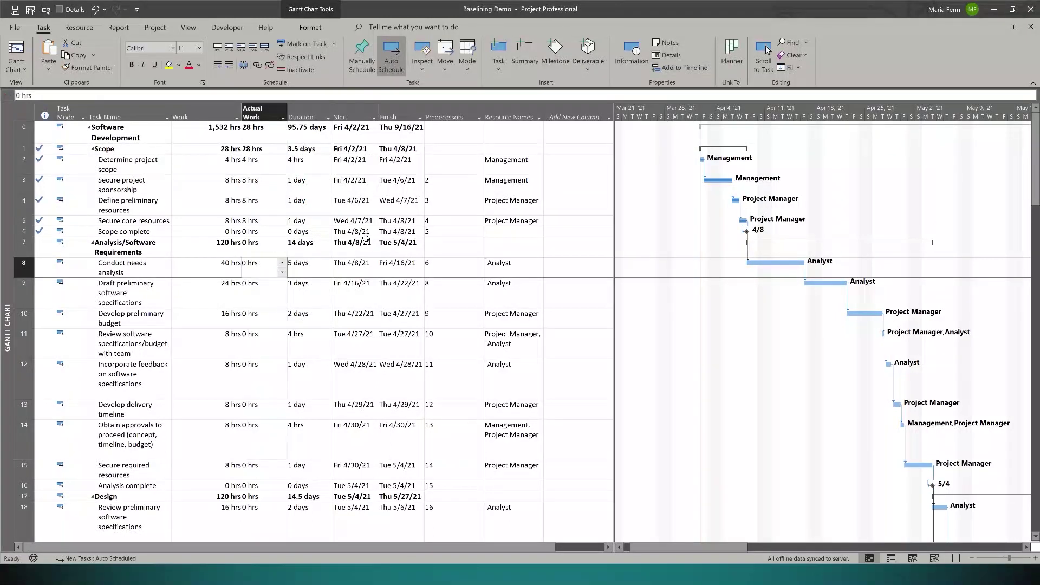
text(20)
key(Return)
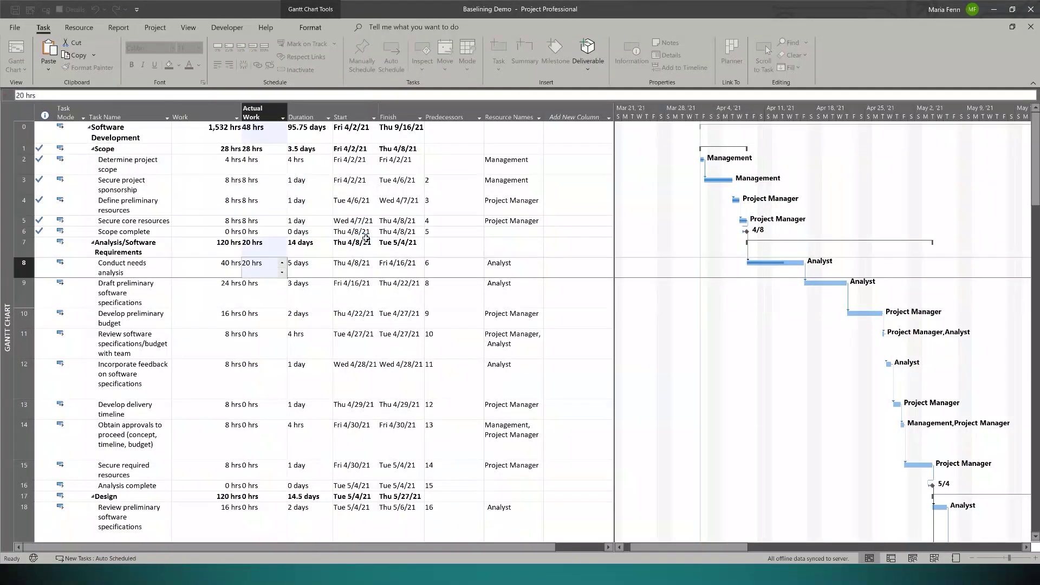
key(Left)
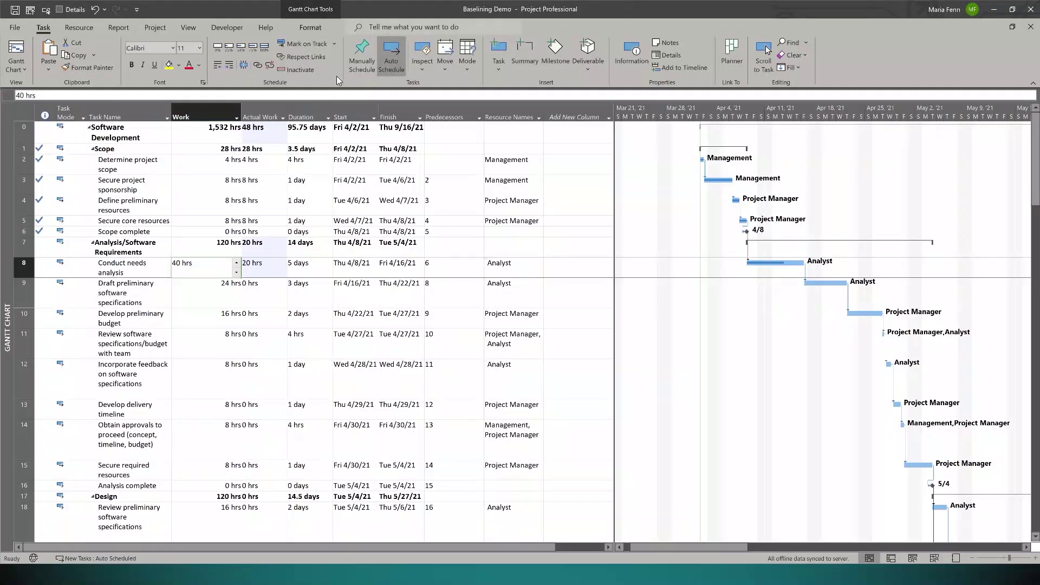
Step: Insert a Remaining Work column between Actual Work and Duration
click(306, 117)
right_click(313, 118)
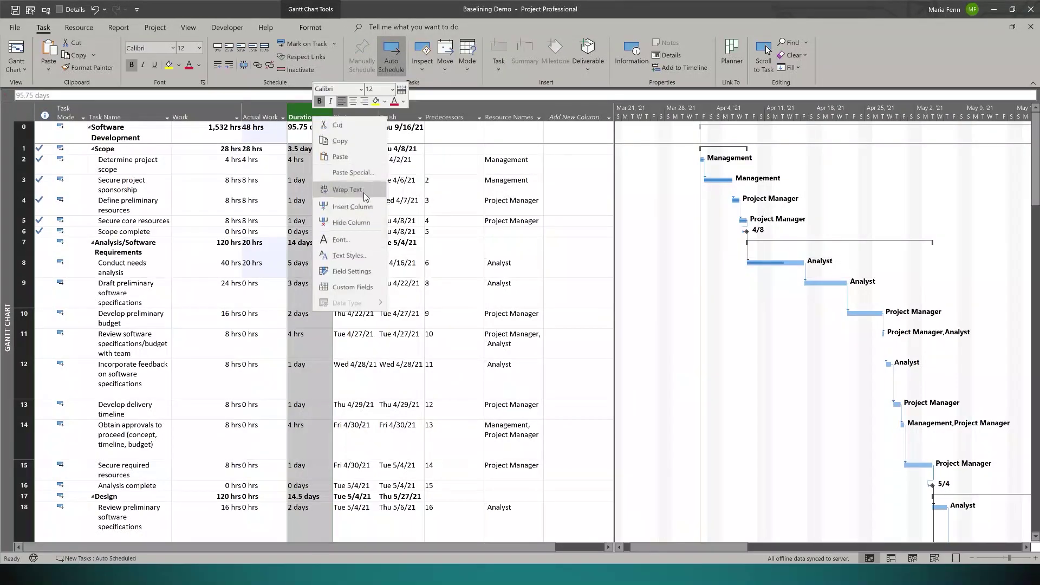
click(352, 206)
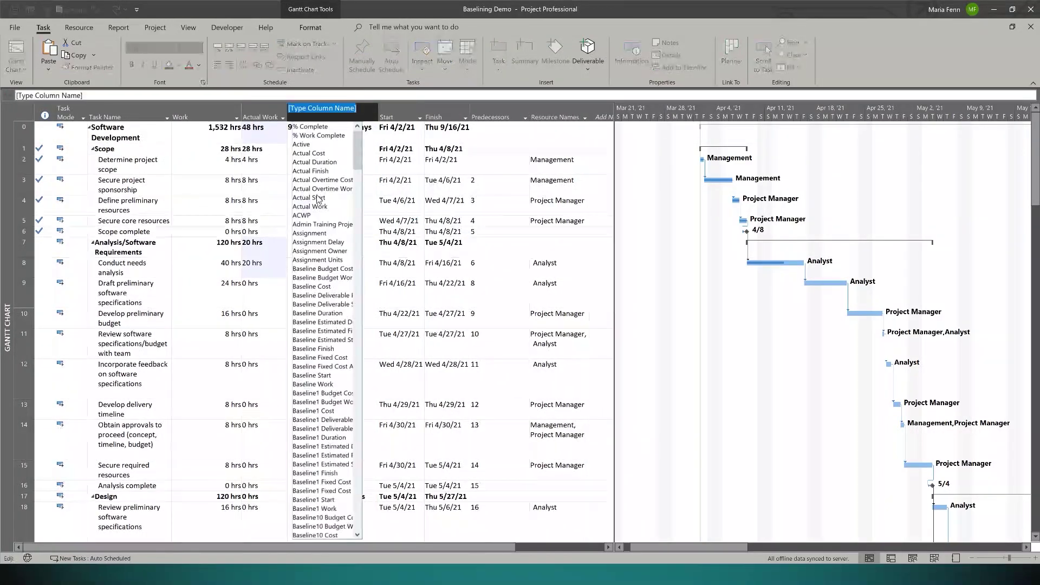
text(remaining Cost)
click(336, 162)
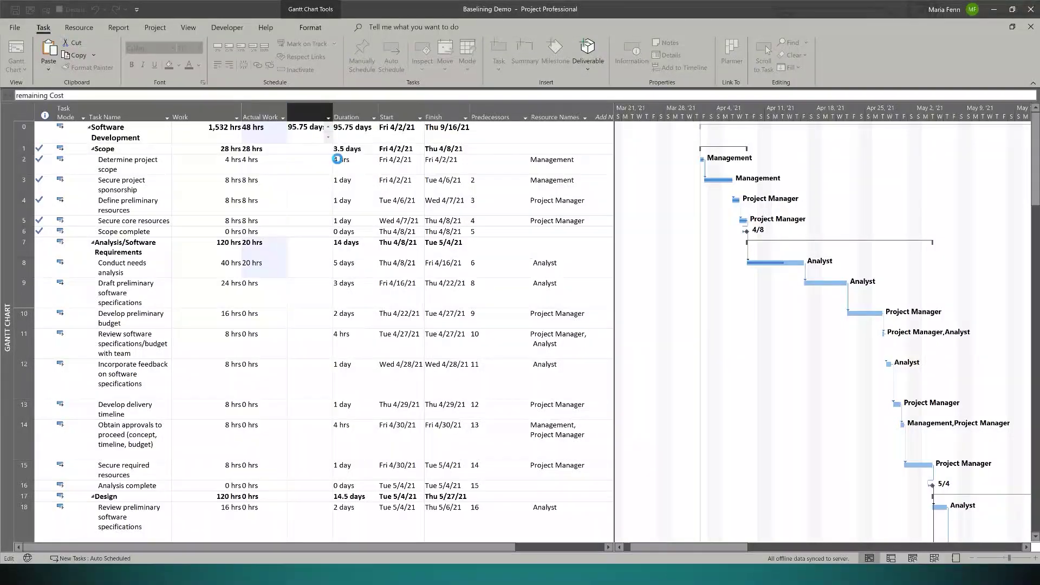
Step: Set the Remaining Work of task 8, Conduct needs analysis, to 0 hrs
click(217, 264)
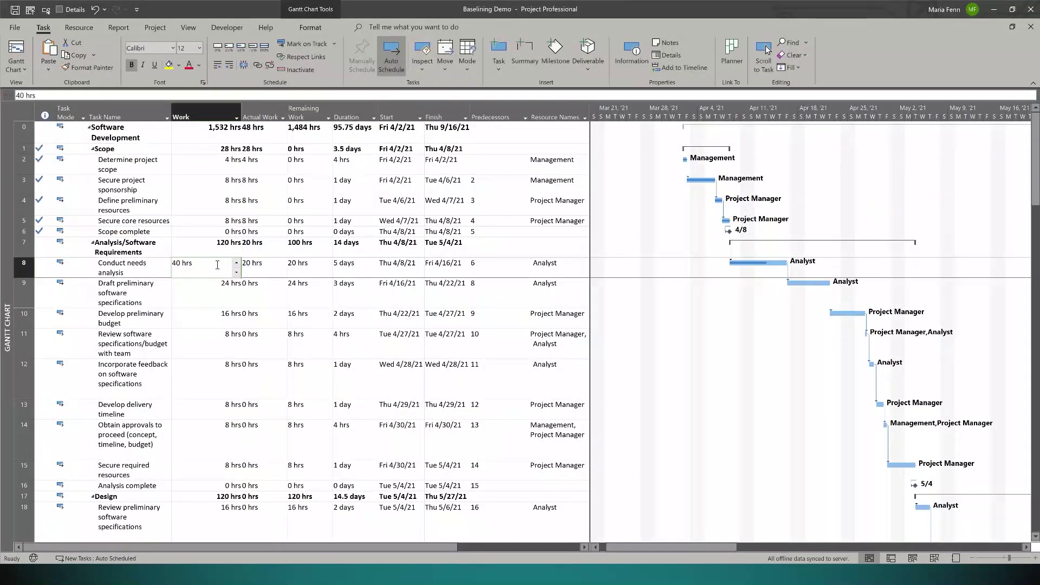
click(304, 274)
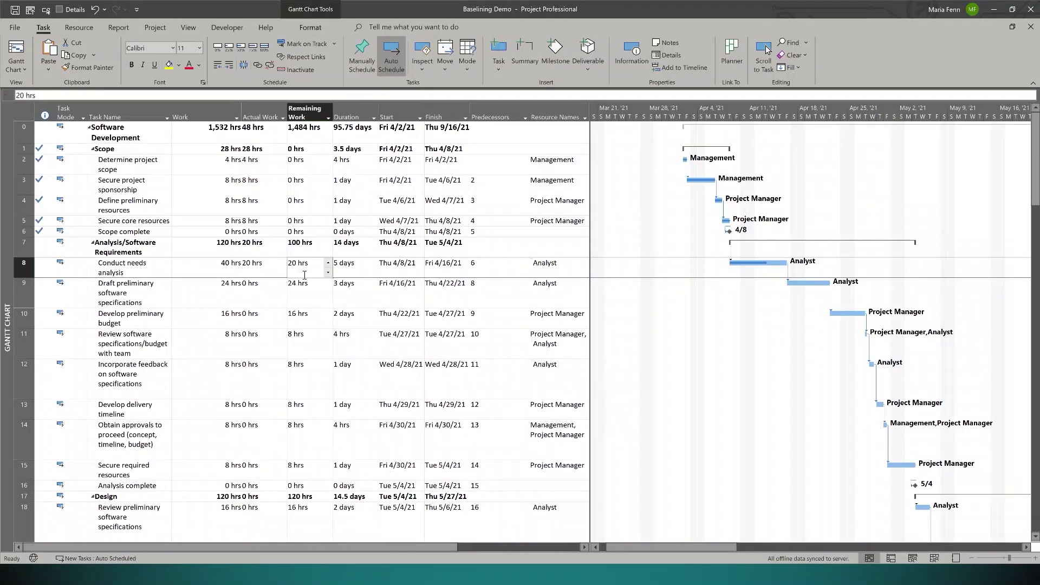
text(0)
key(Return)
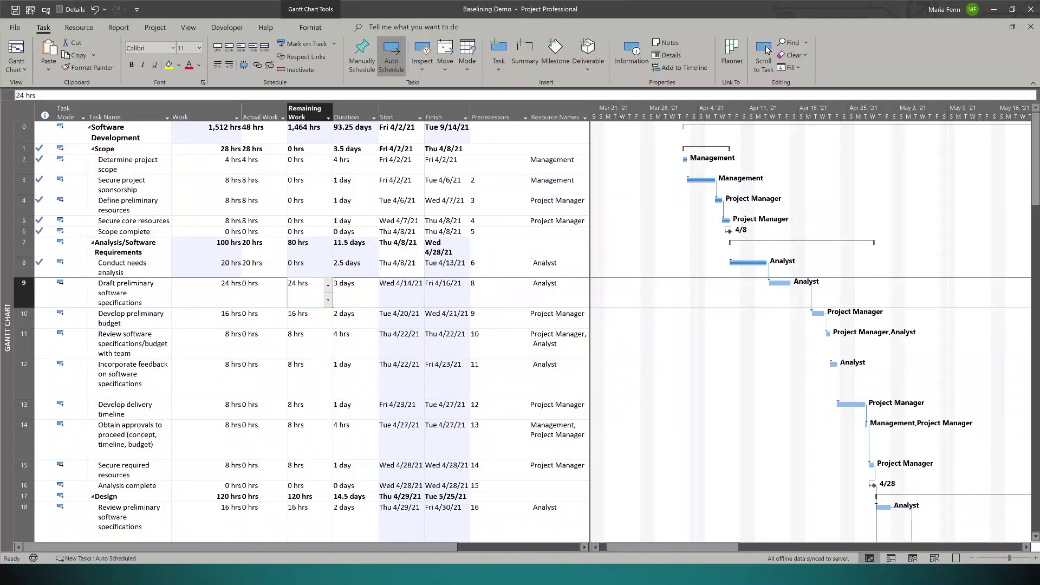
Step: Set the Actual Work of task 9, Draft preliminary software specifications, to 30 hrs
click(220, 298)
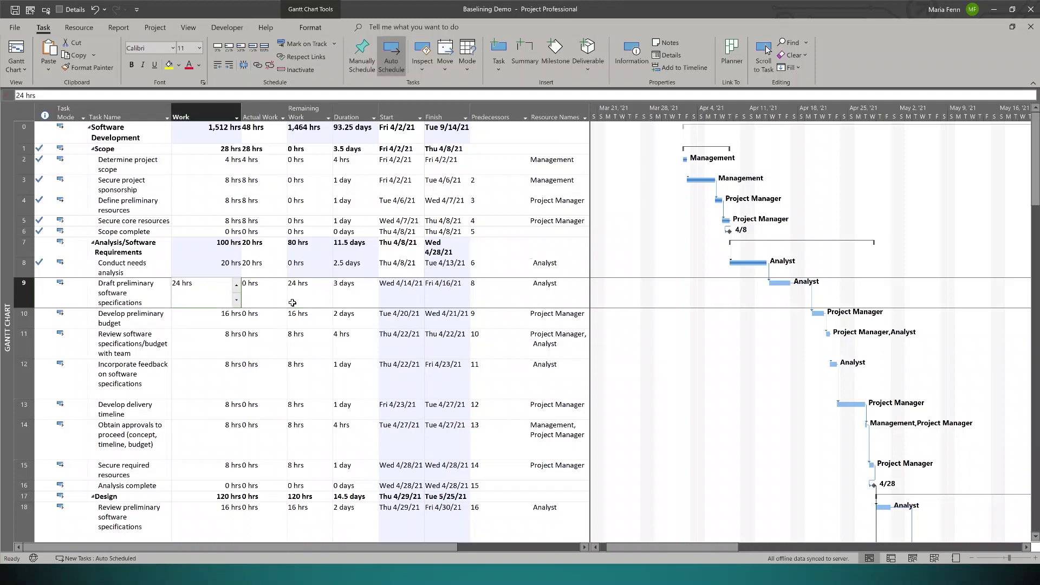
click(271, 300)
text(30)
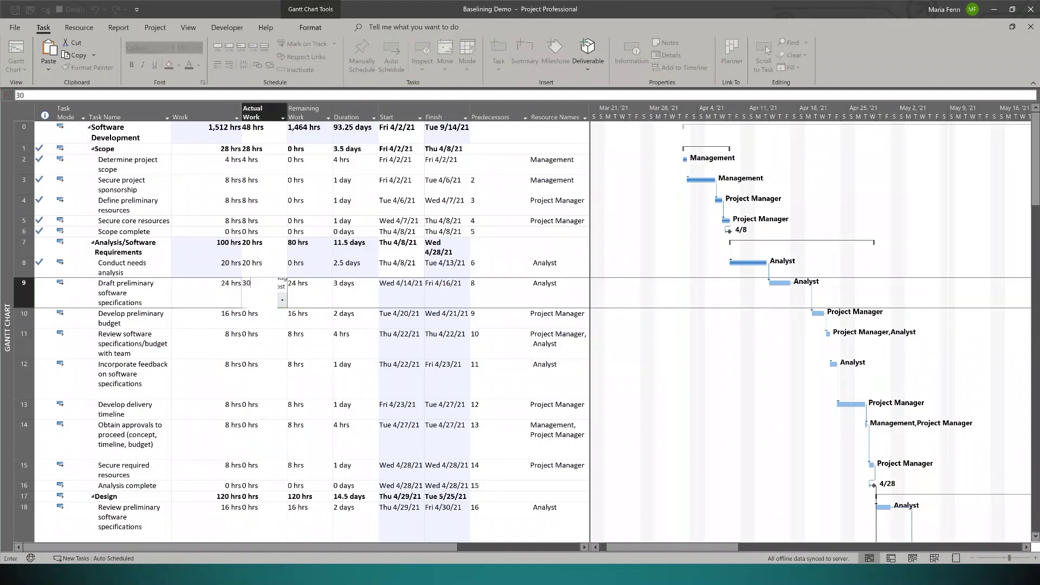
key(Return)
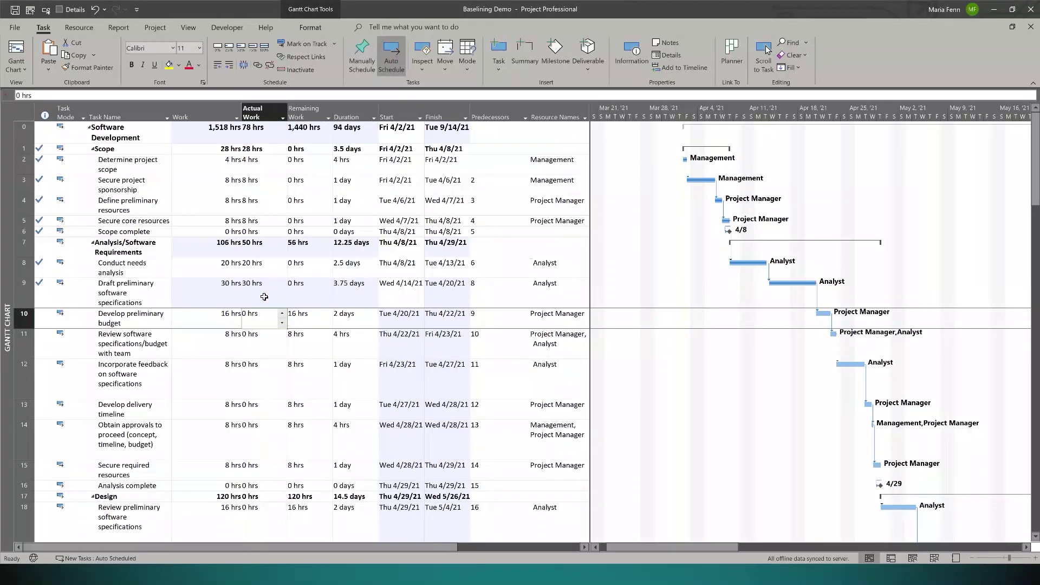
Step: Insert a Baseline Work column between Work and Actual Work
click(255, 106)
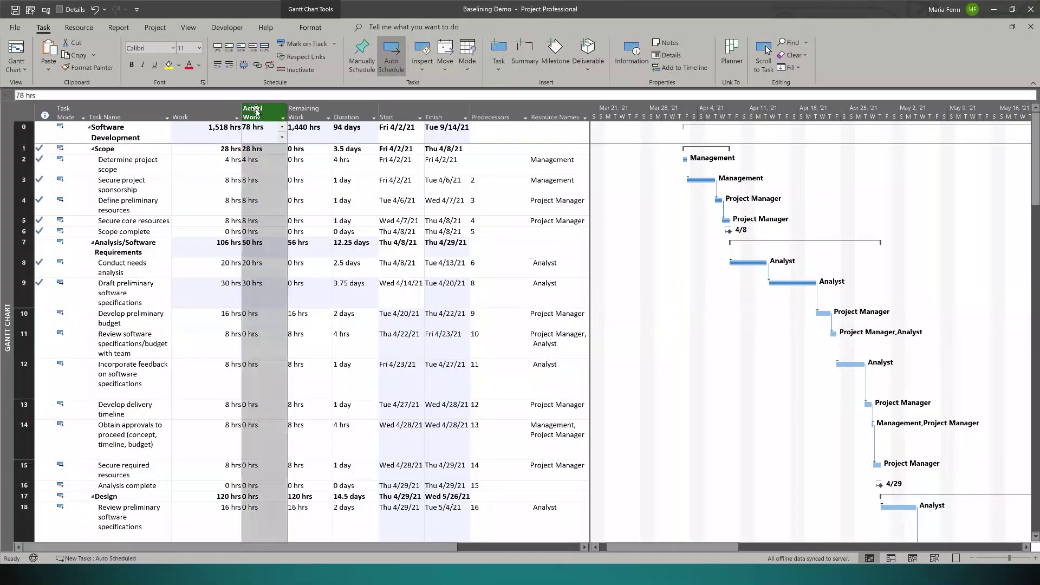
right_click(260, 113)
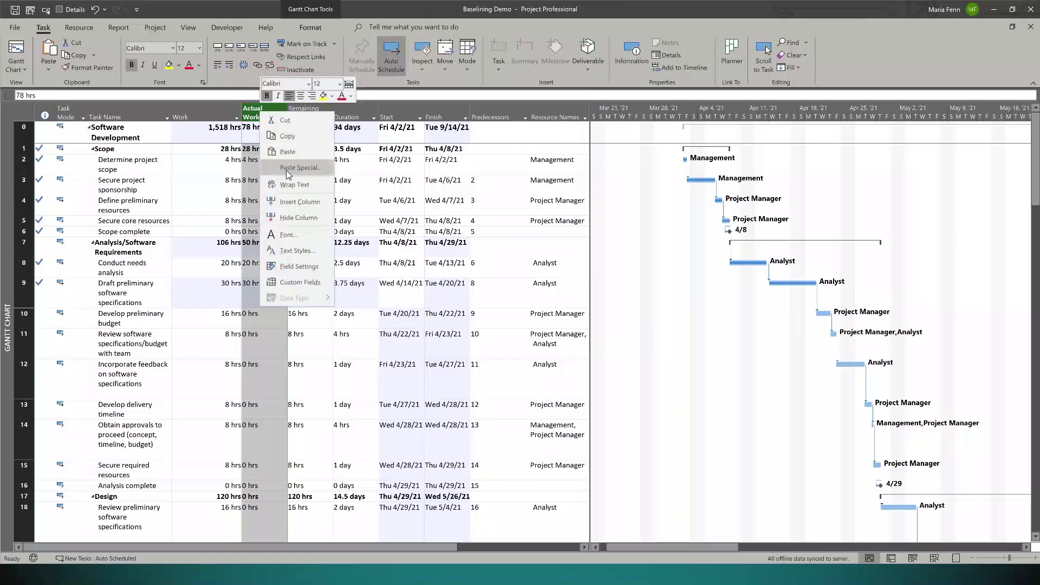
click(283, 206)
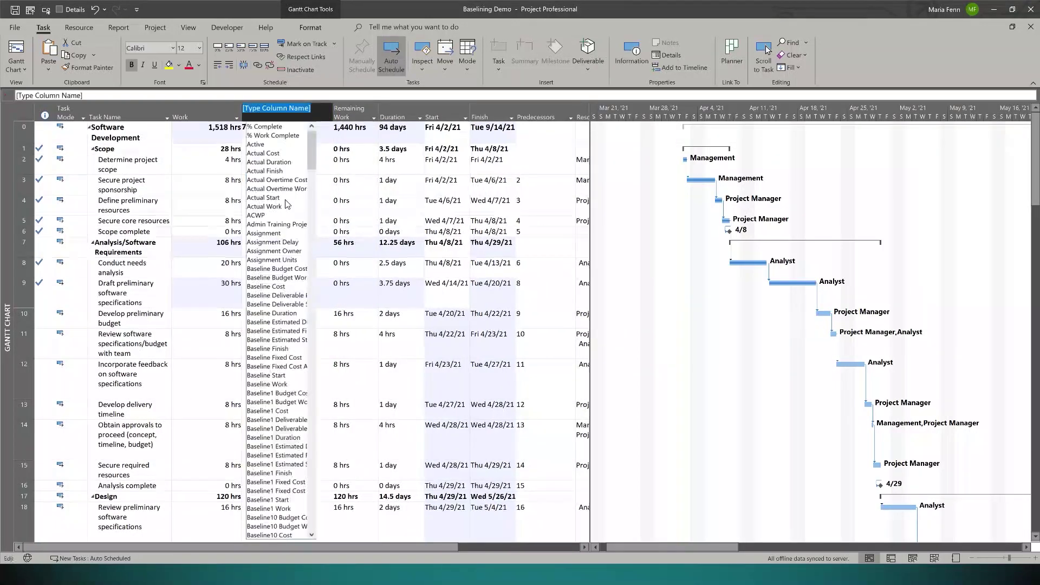
text(baseline Budget Cost)
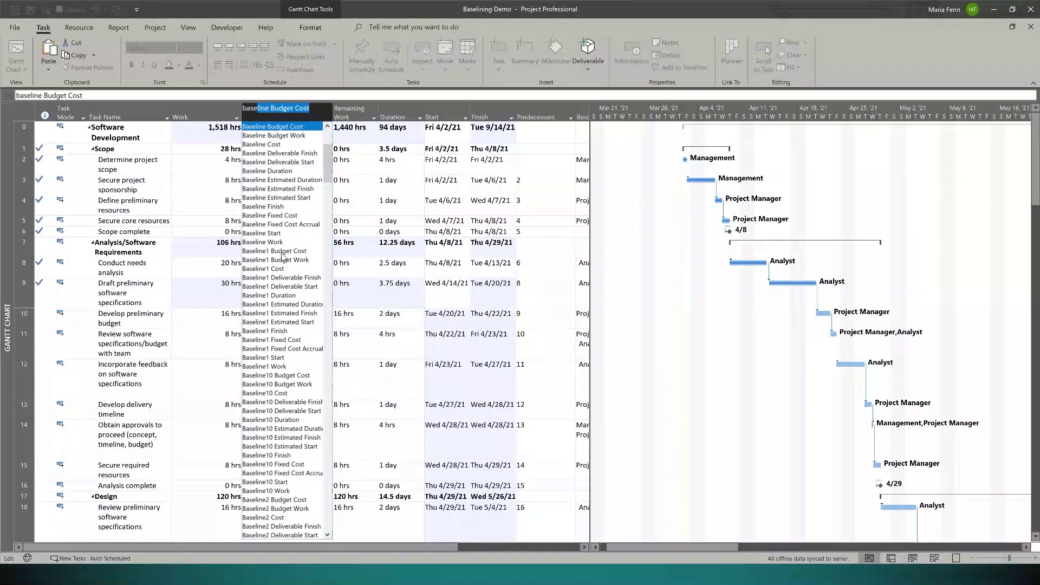
click(287, 242)
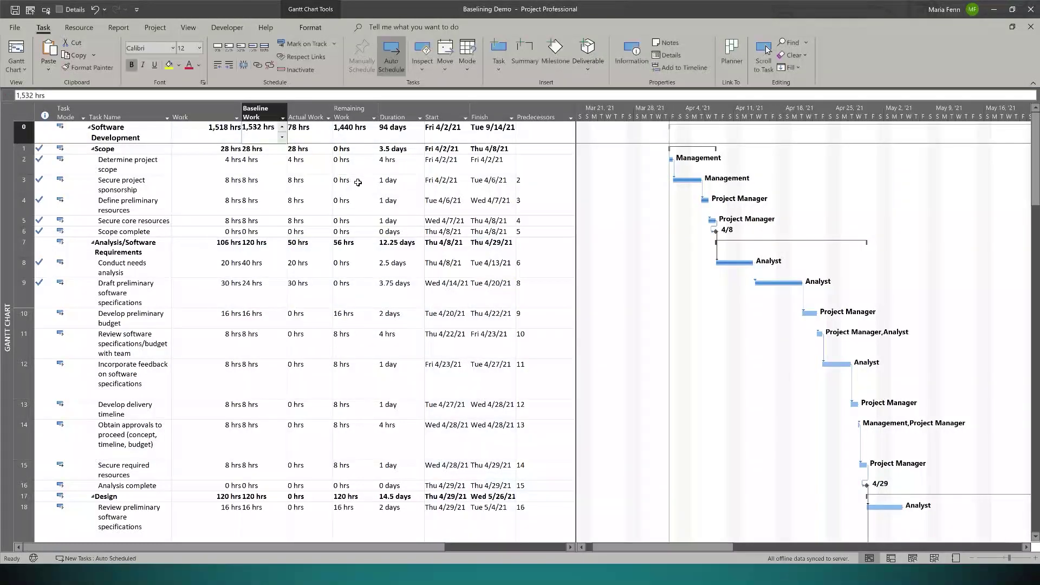
Step: Insert a Baseline Start column between Duration and Start, and widen the task table area to show more columns
click(451, 112)
right_click(452, 112)
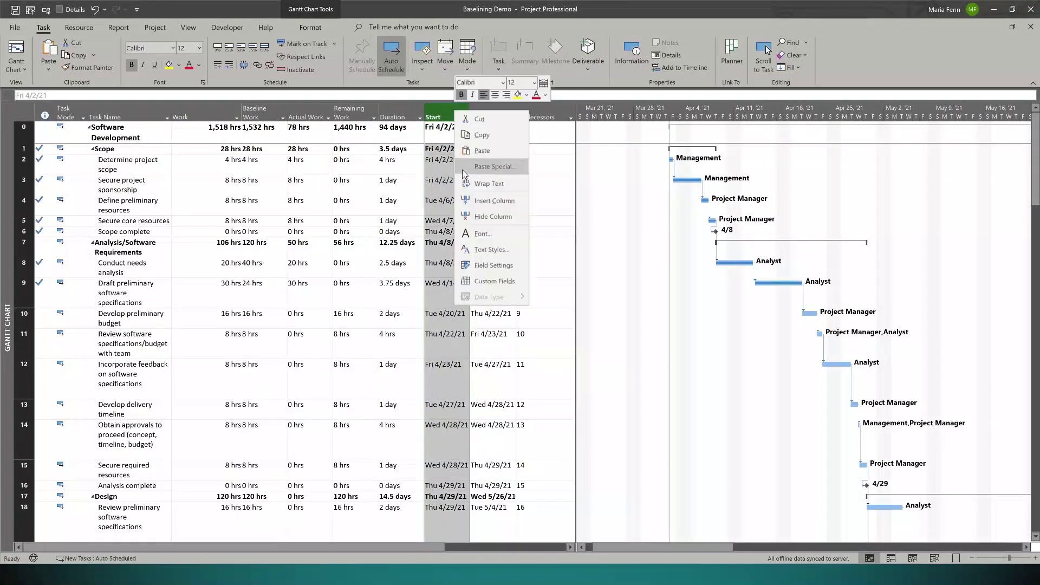
click(475, 204)
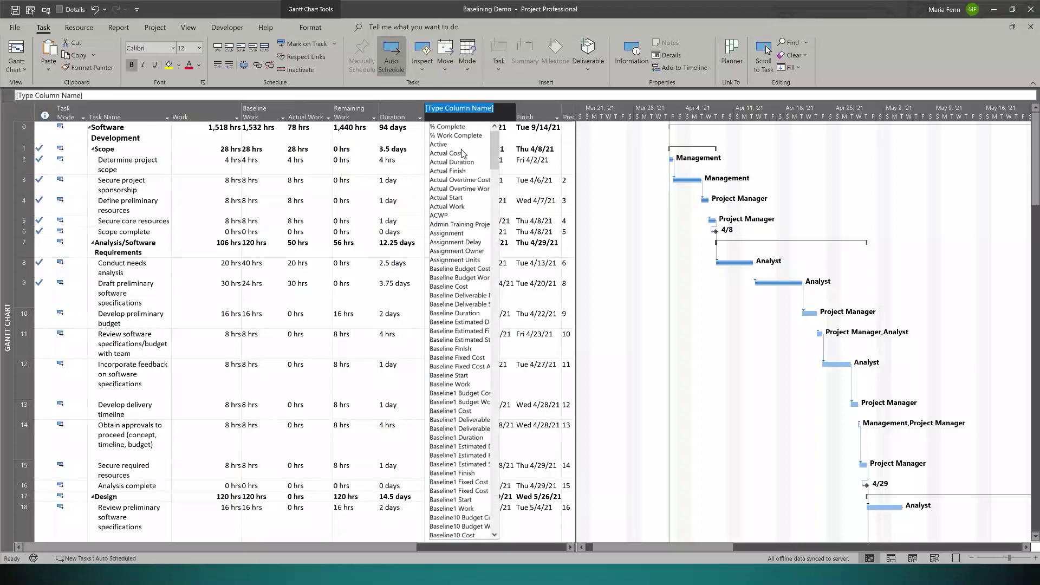
text(baseline Budget Cost)
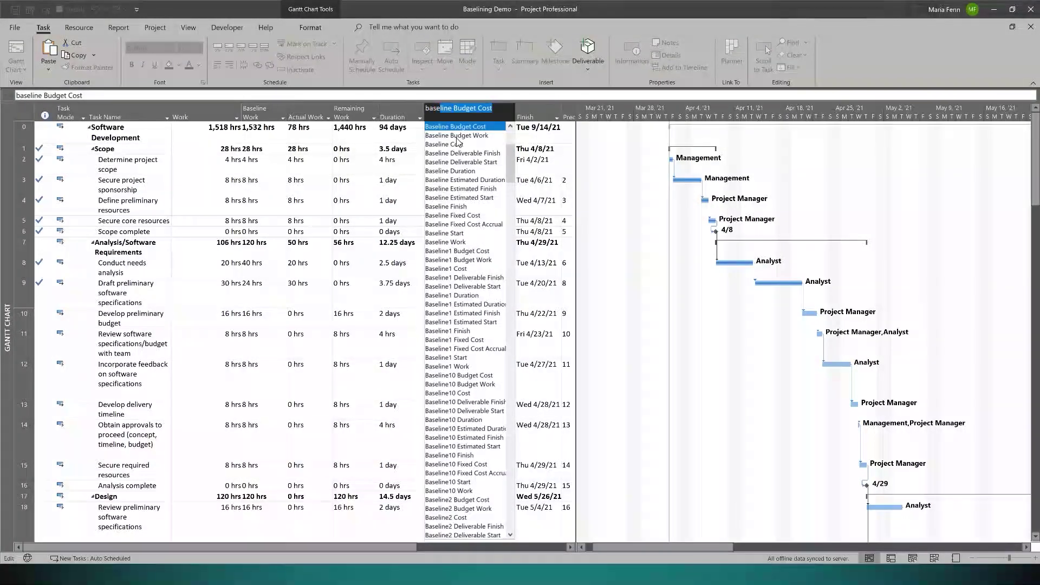
click(457, 233)
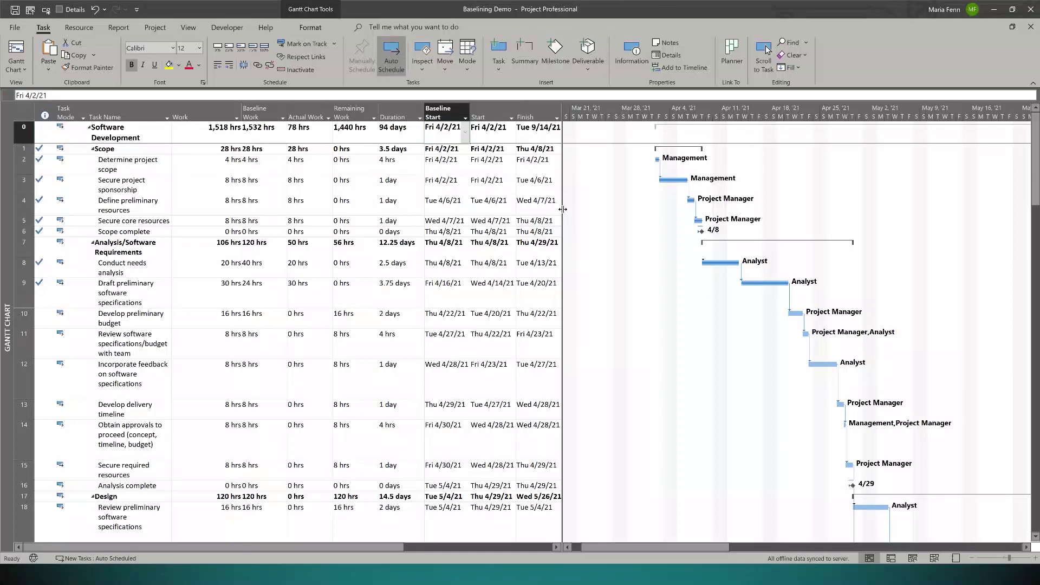
drag(564, 209, 648, 208)
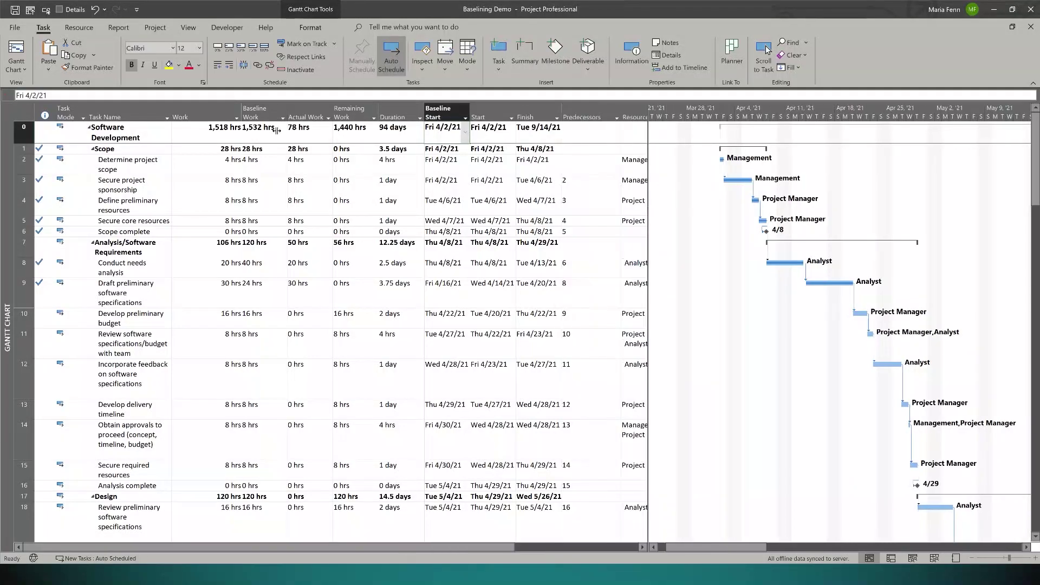
Step: Hide the Actual Work and Remaining Work columns from the task table
click(303, 111)
right_click(305, 112)
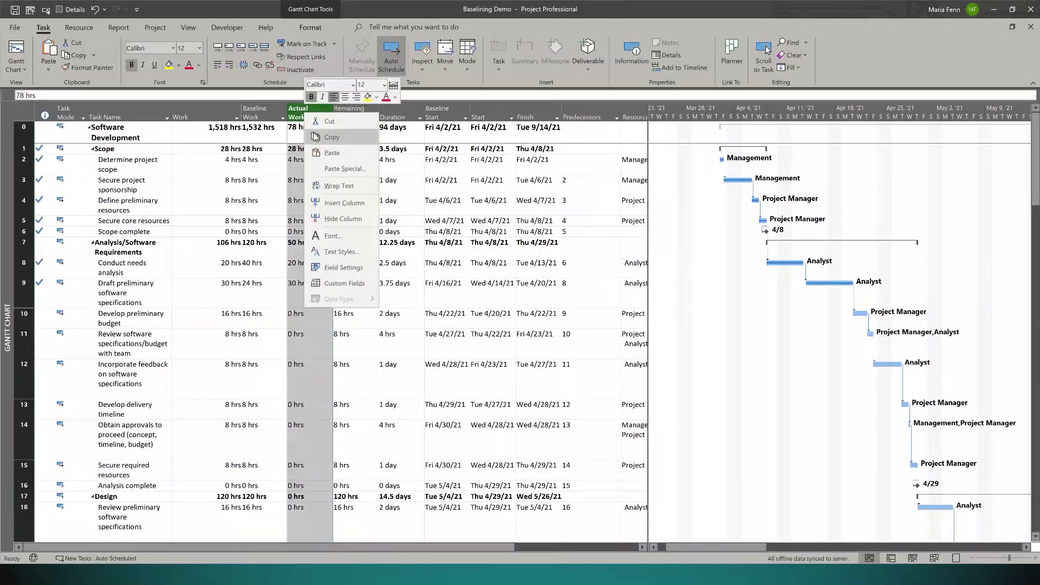
click(355, 225)
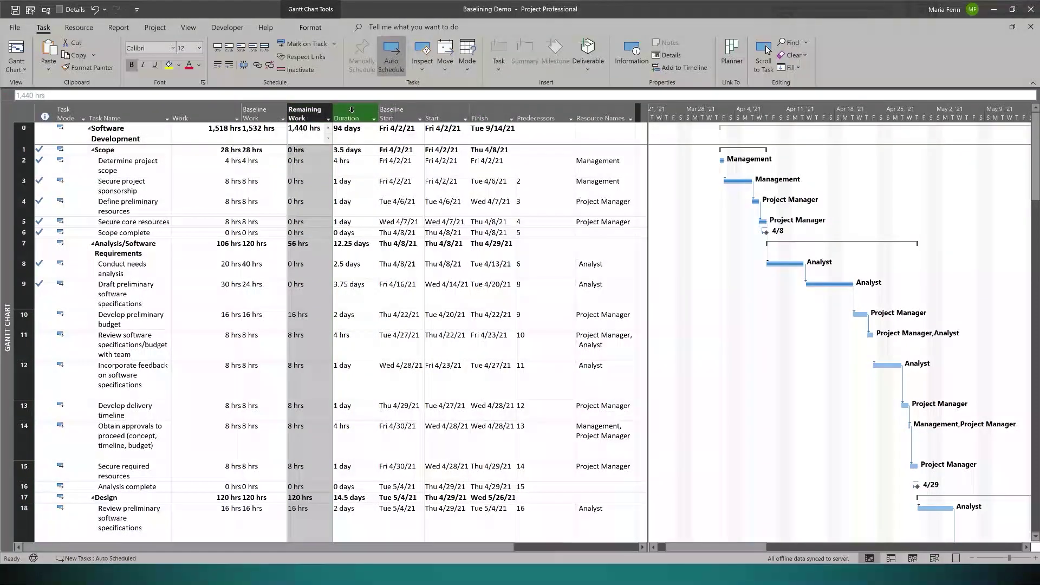
right_click(313, 113)
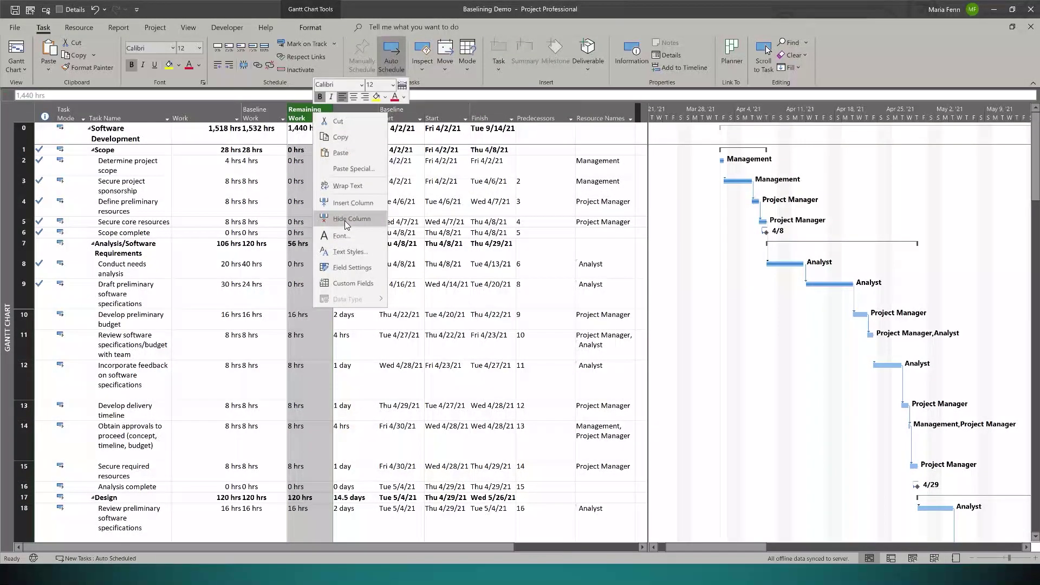
click(345, 220)
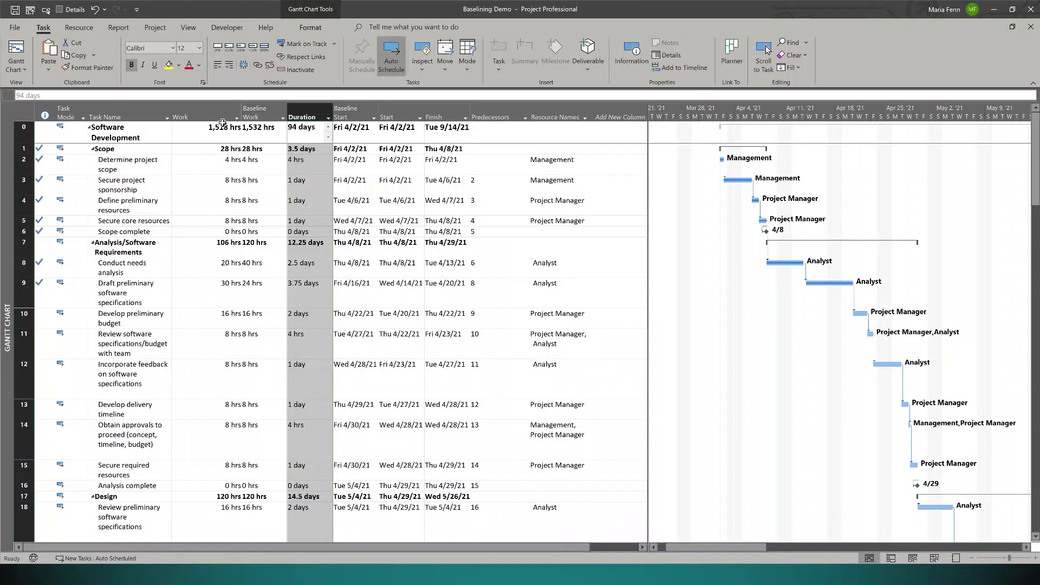
Step: Compare the Baseline Work and Work values of the Software Development project summary
click(268, 138)
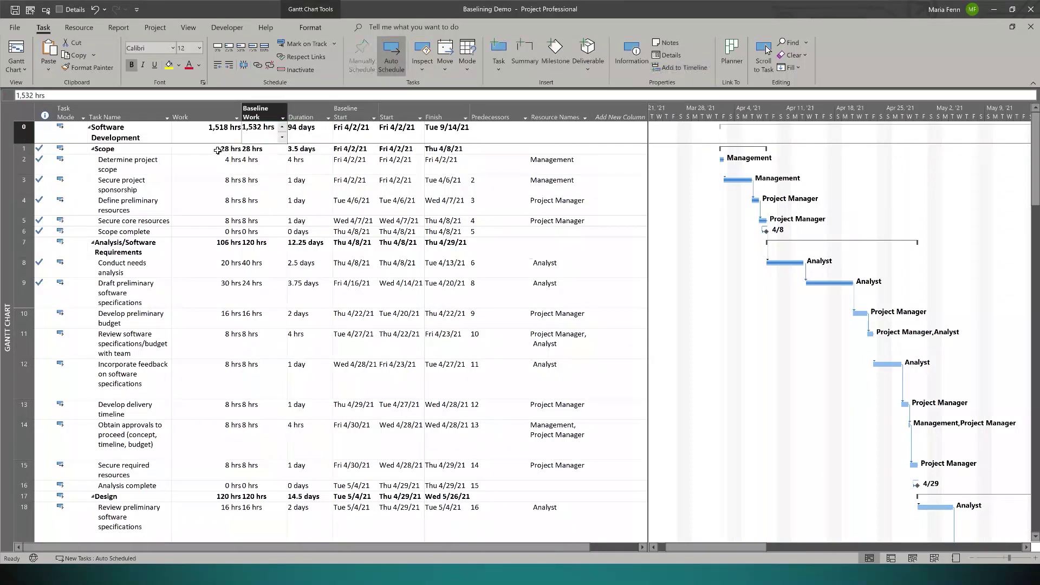
click(214, 130)
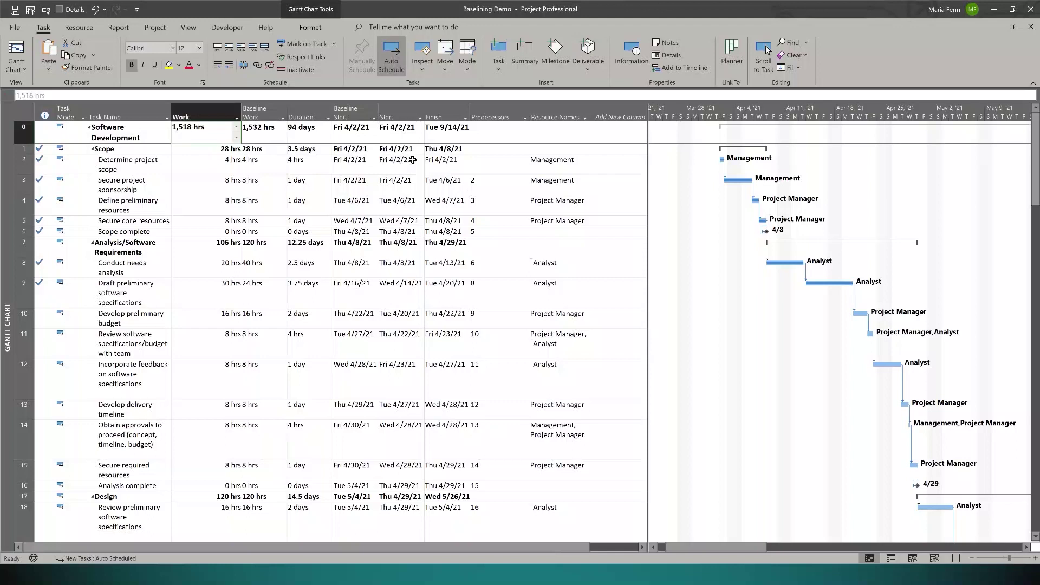
Step: Insert a Baseline Finish column between the Finish and Predecessors columns
click(354, 141)
click(395, 133)
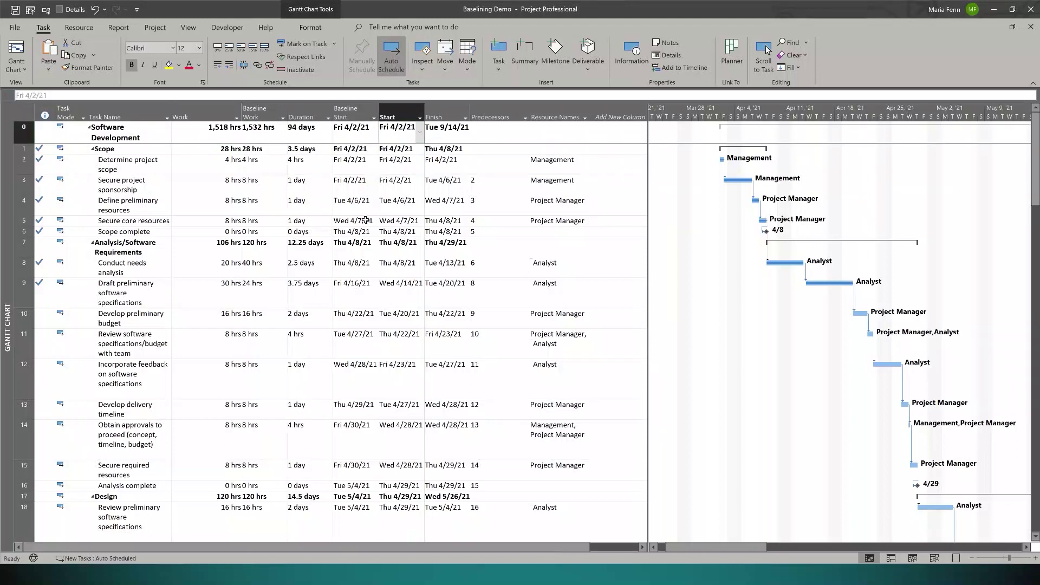
click(490, 116)
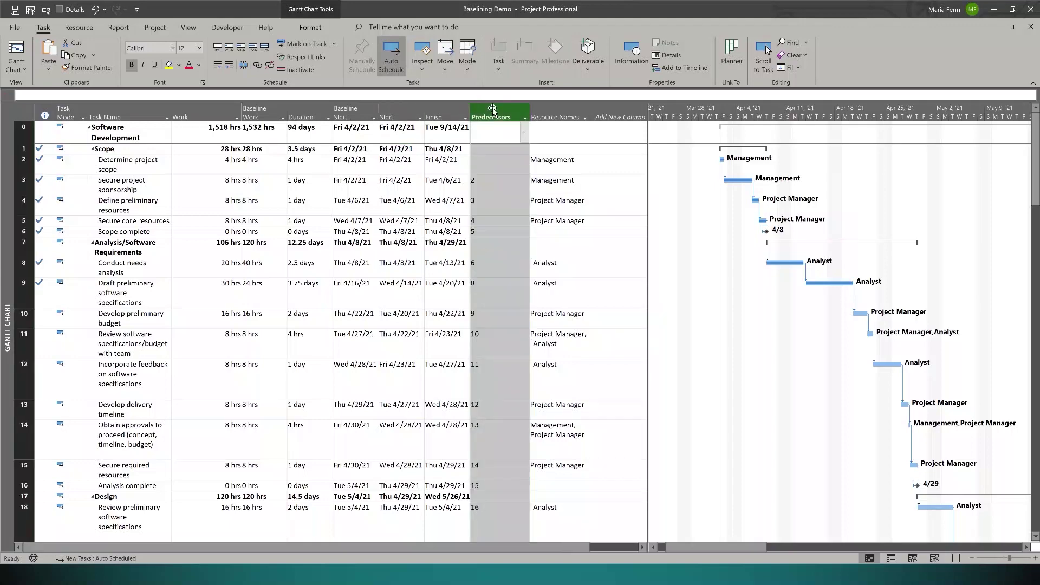
right_click(492, 112)
click(546, 199)
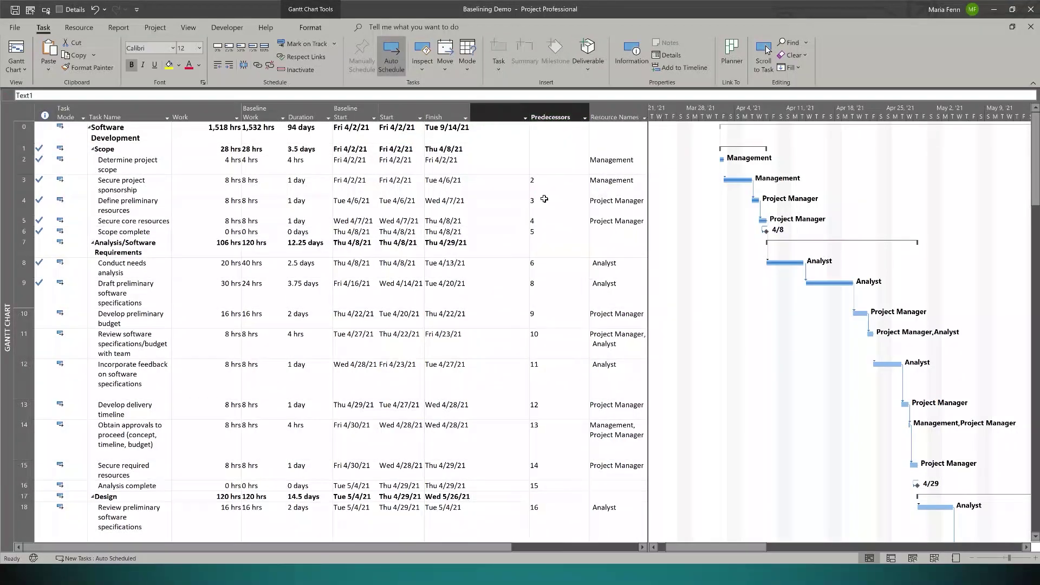
text(baseline Budget Cost)
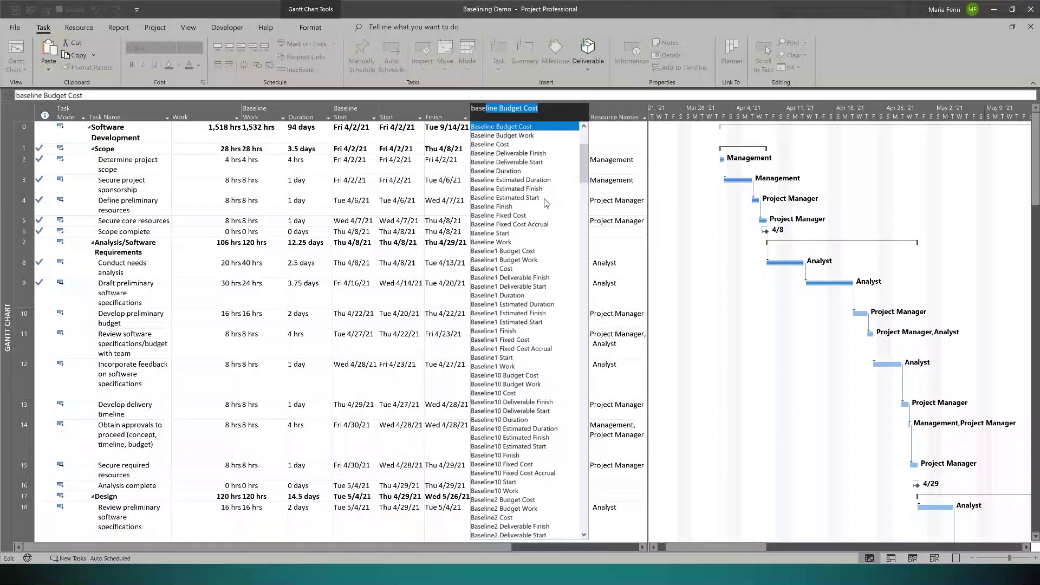
click(500, 207)
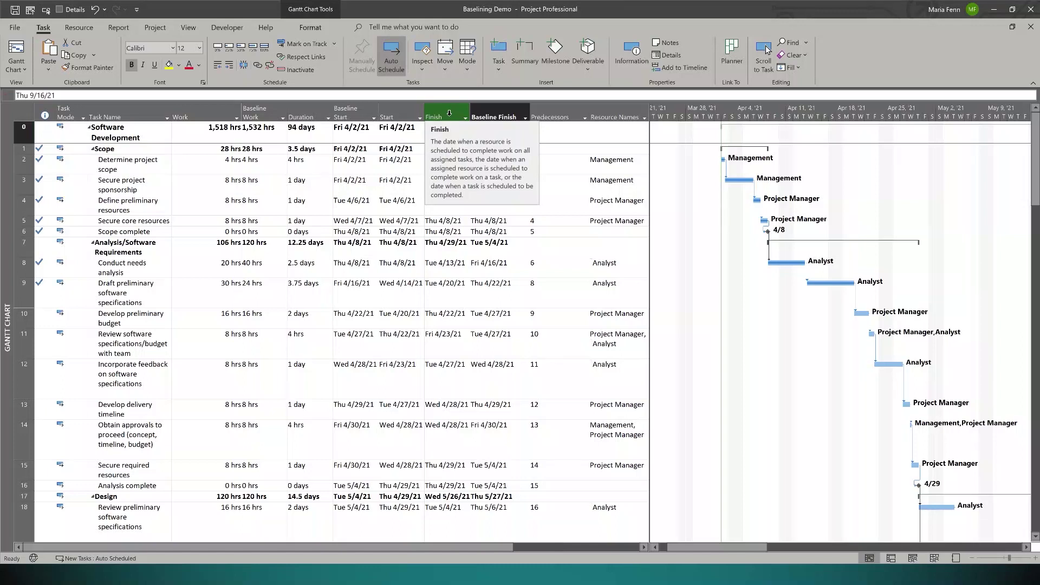
Step: Insert a new task row directly above the task "Incorporate feedback on software specifications"
click(124, 322)
key(Down)
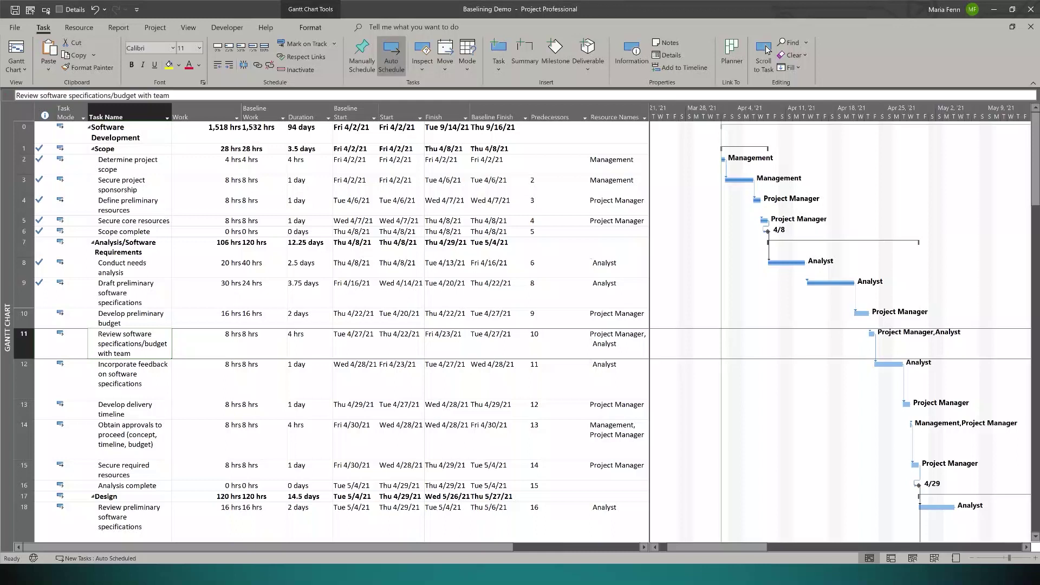
click(132, 366)
click(25, 375)
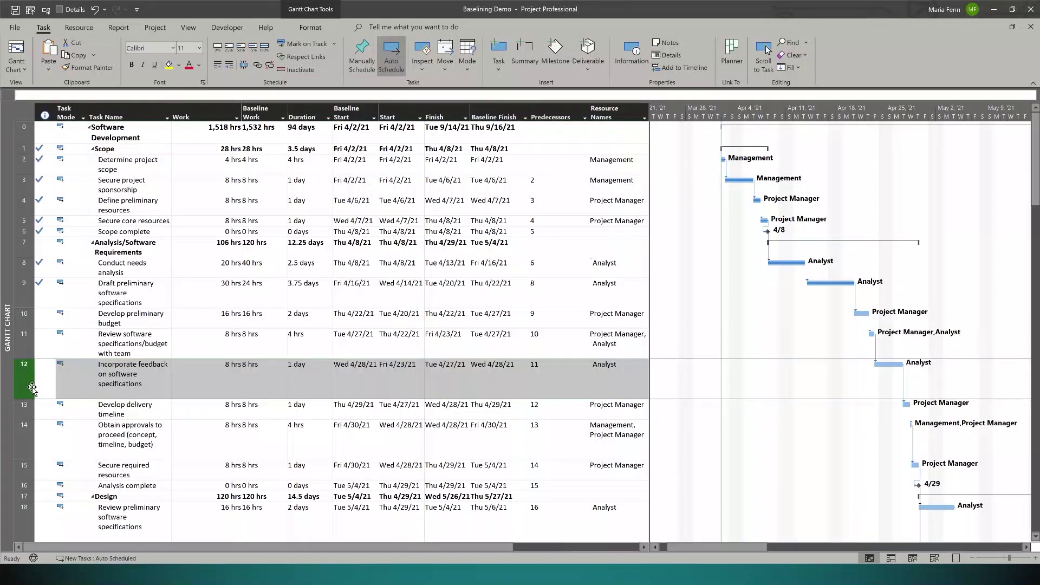
right_click(27, 383)
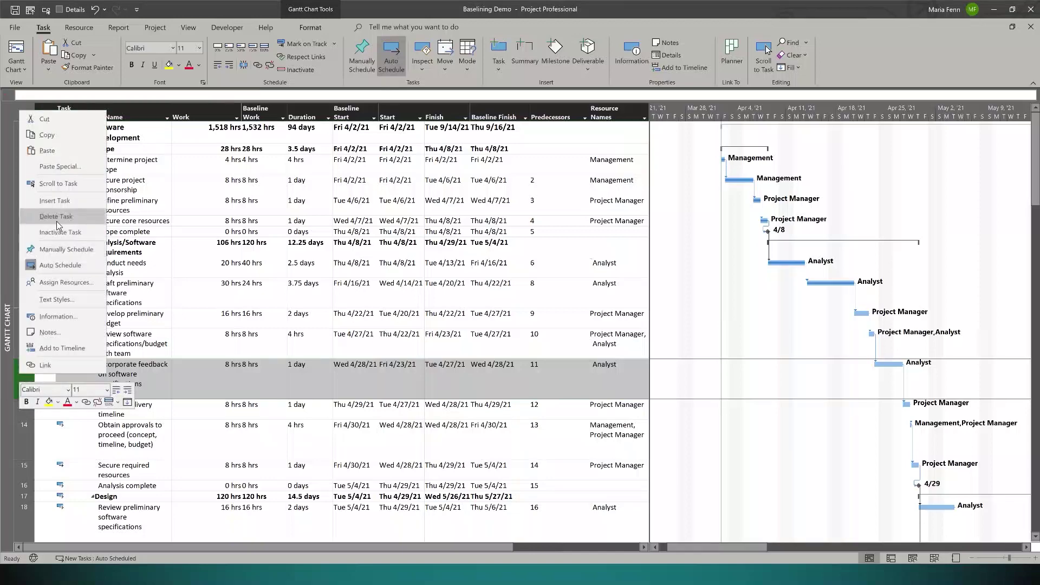
click(56, 201)
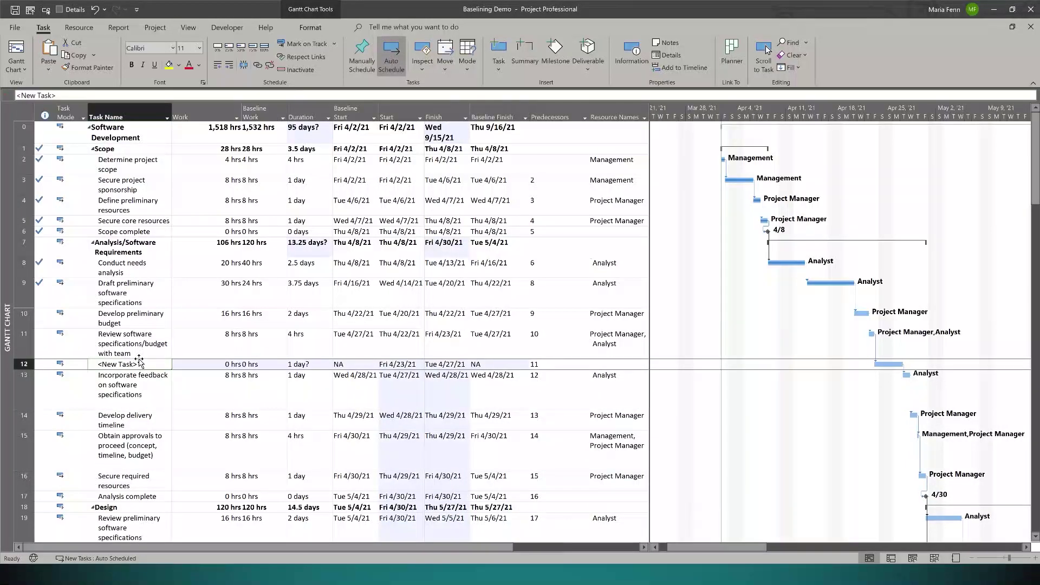
Step: Name the new task "Send the Specifications to Stakeholder for Approval"
text(Send)
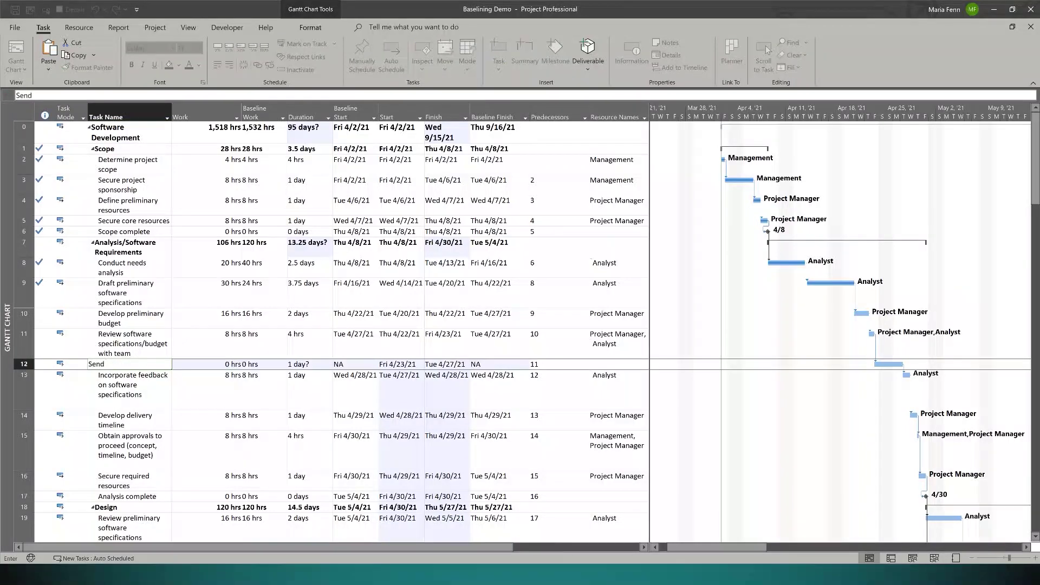
text( the Specifications to Stakeholder fp)
key(BackSpace)
key(BackSpace)
text(or Appro)
key(Return)
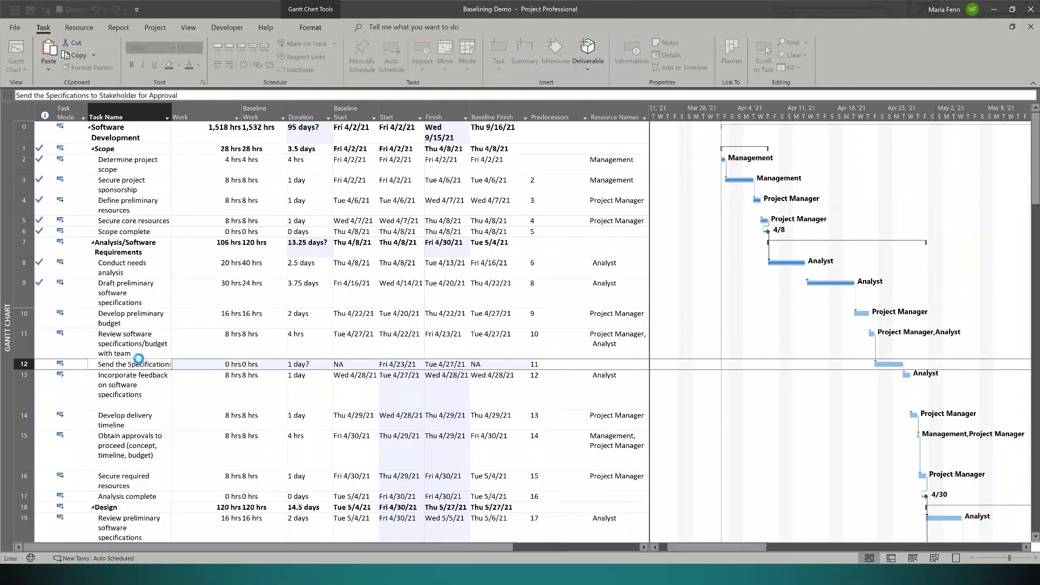
click(156, 373)
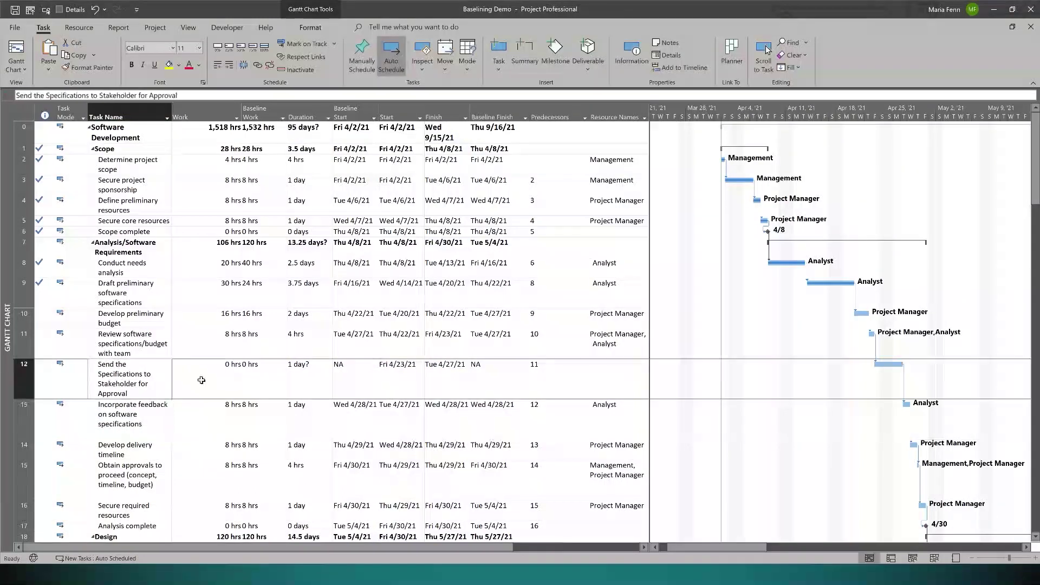
Step: Turn the "Send the Specifications to Stakeholder for Approval" task into a milestone by setting its duration to 0 days
click(214, 382)
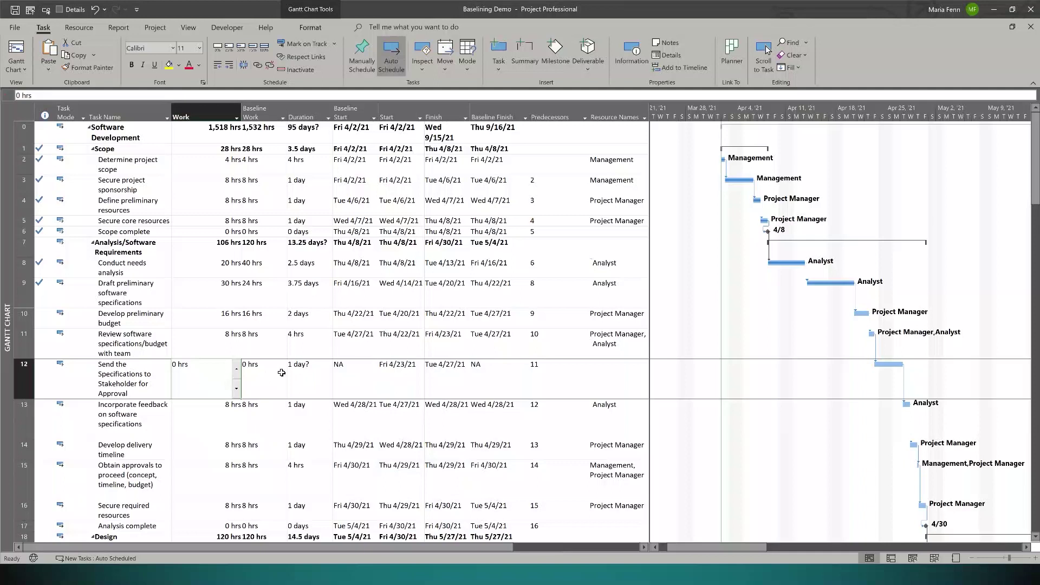
click(313, 376)
text(0)
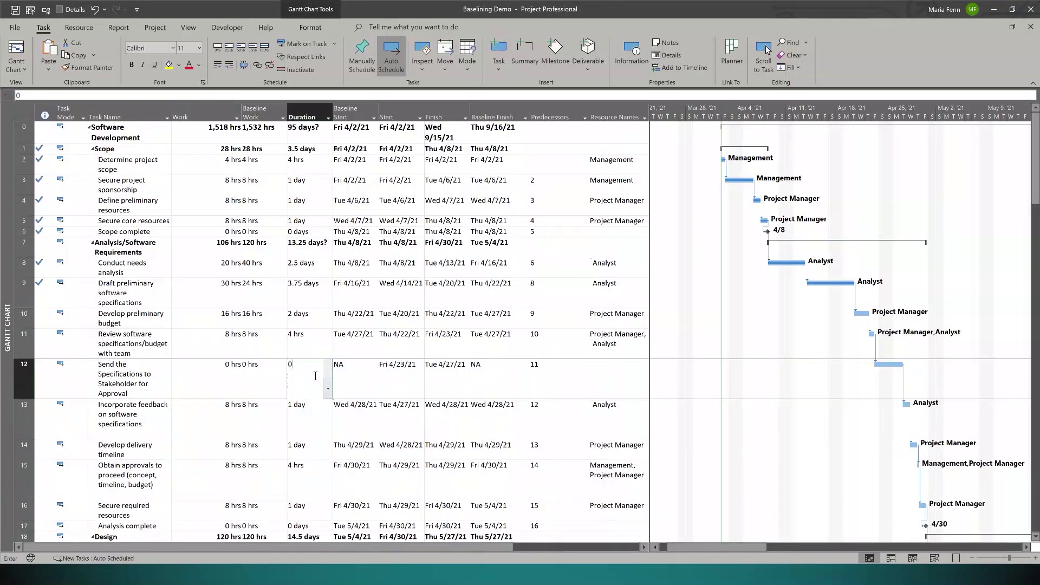
key(Return)
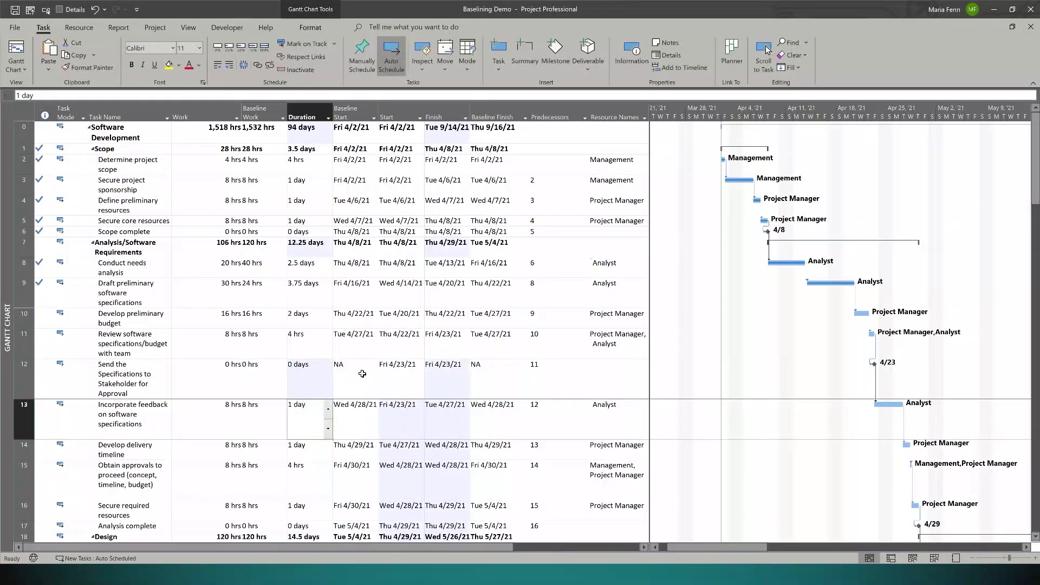
click(364, 372)
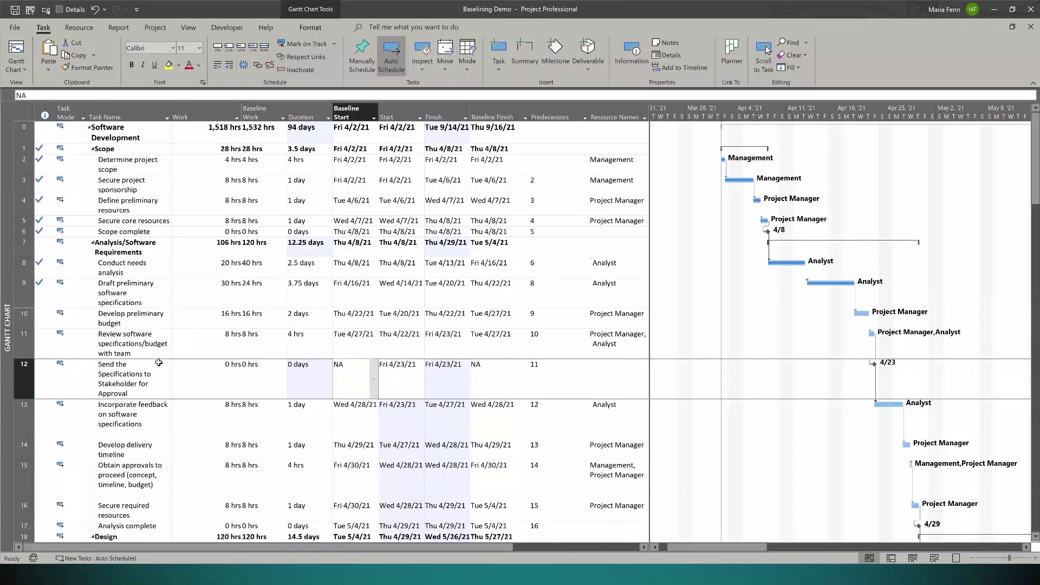
Step: Link the new approval milestone to the preceding specifications review task and check its sequence with the feedback task below it
drag(128, 337, 128, 381)
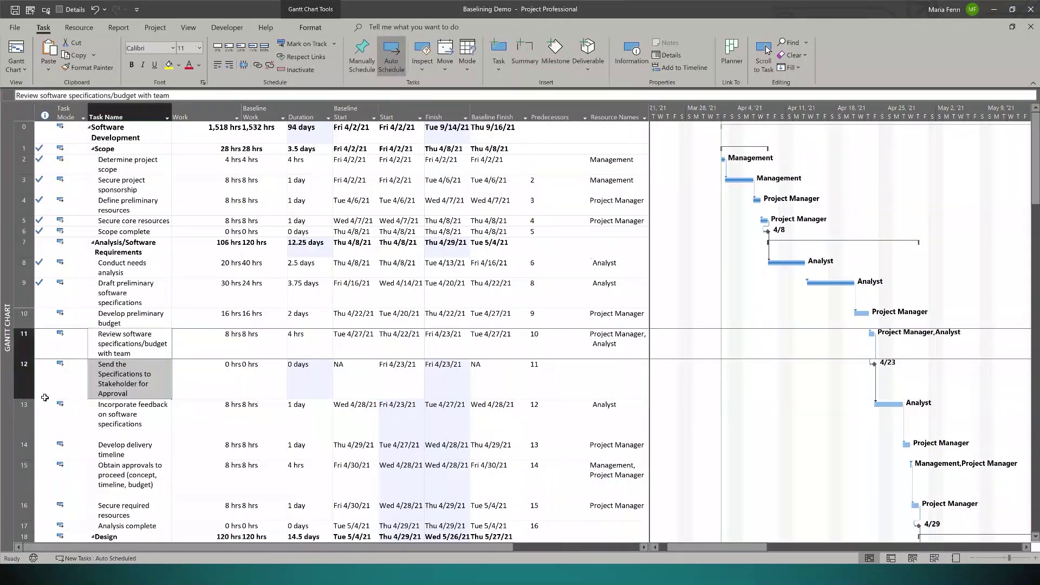
click(257, 67)
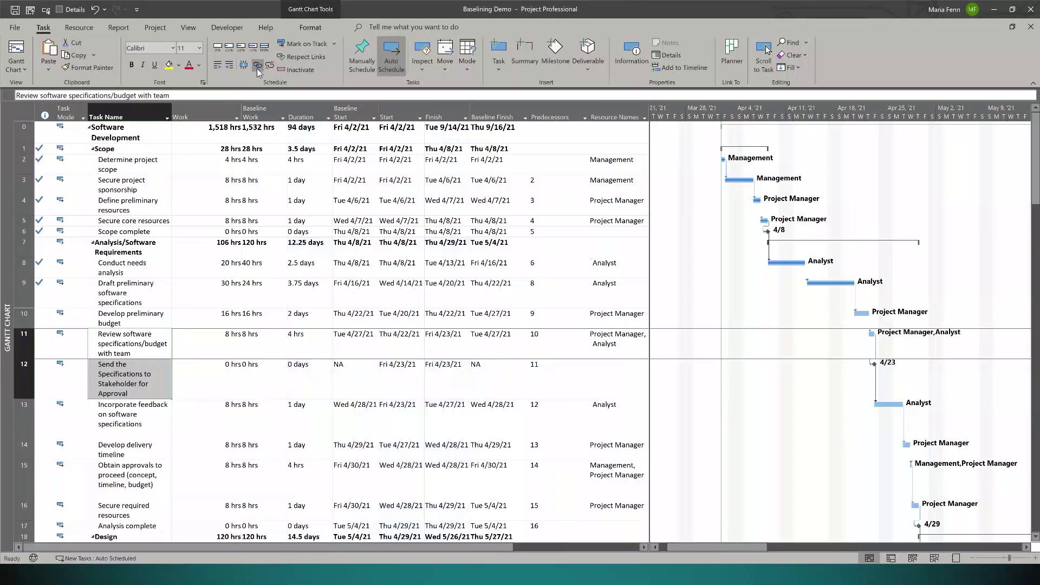
drag(129, 396, 130, 416)
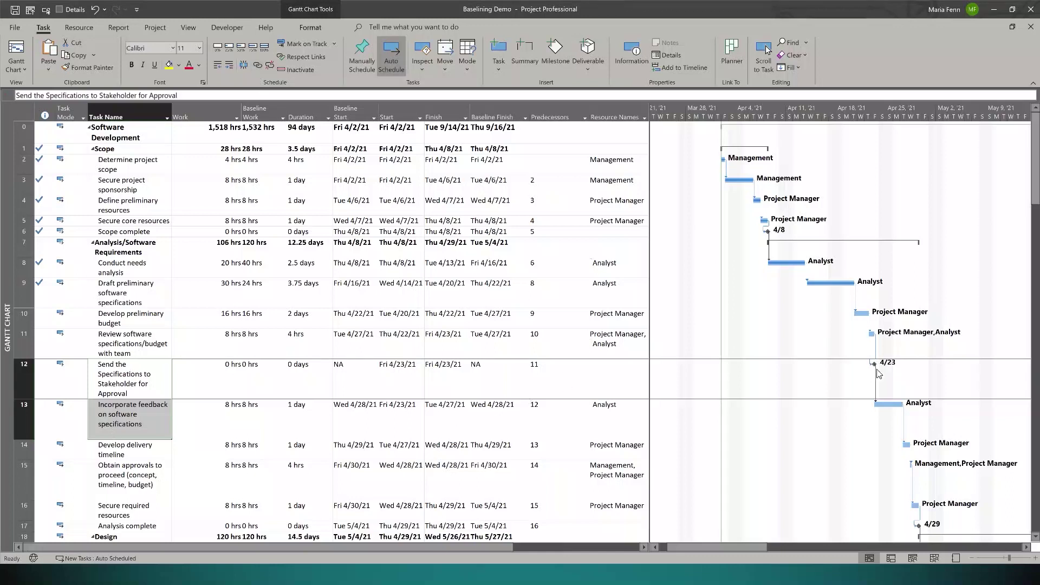
click(401, 384)
click(141, 385)
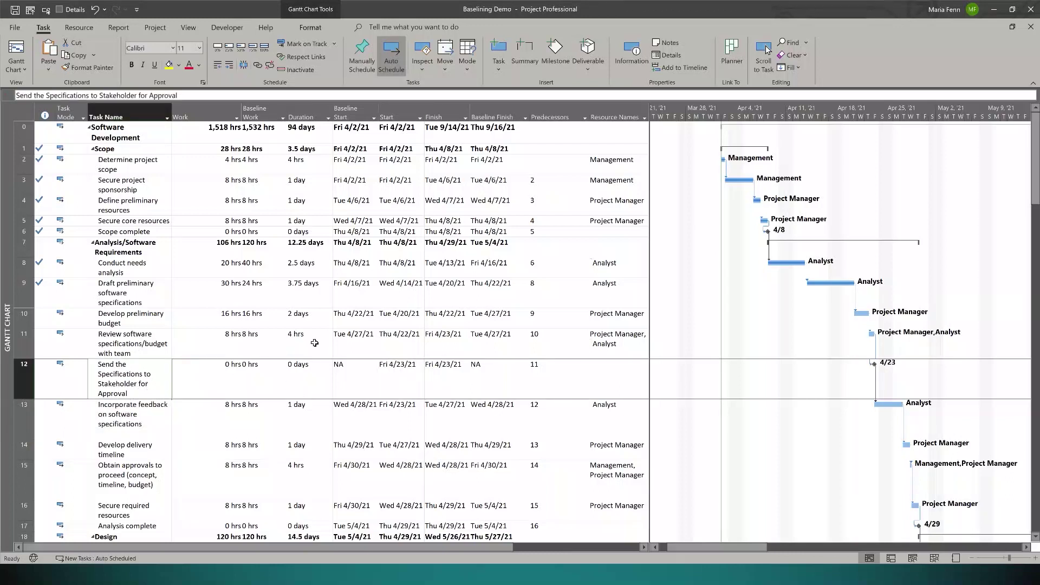
Step: Open the task details form for the stakeholder approval milestone and switch it to show the resource Schedule information
click(398, 375)
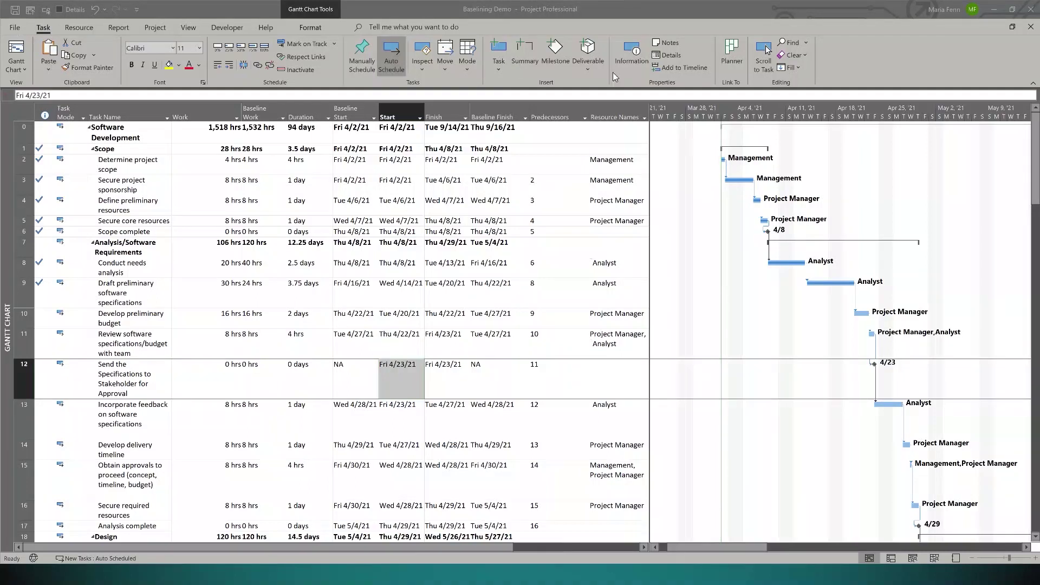
click(670, 55)
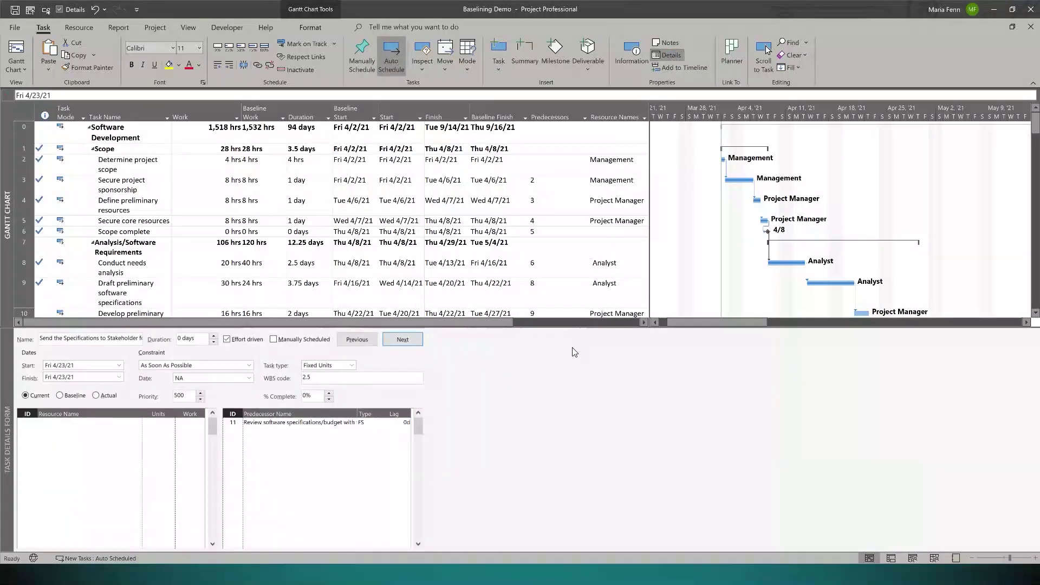
click(398, 423)
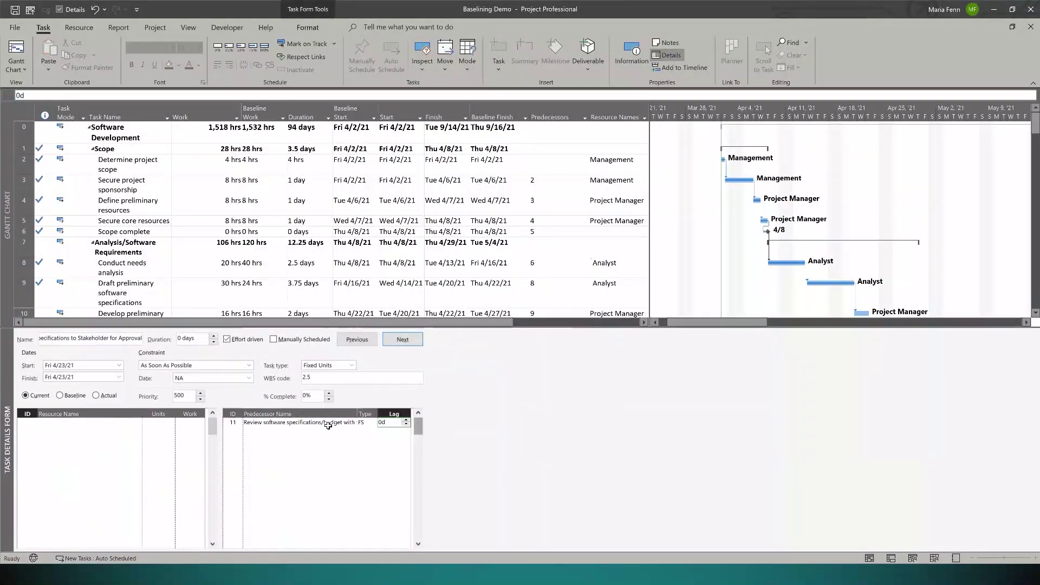
right_click(443, 413)
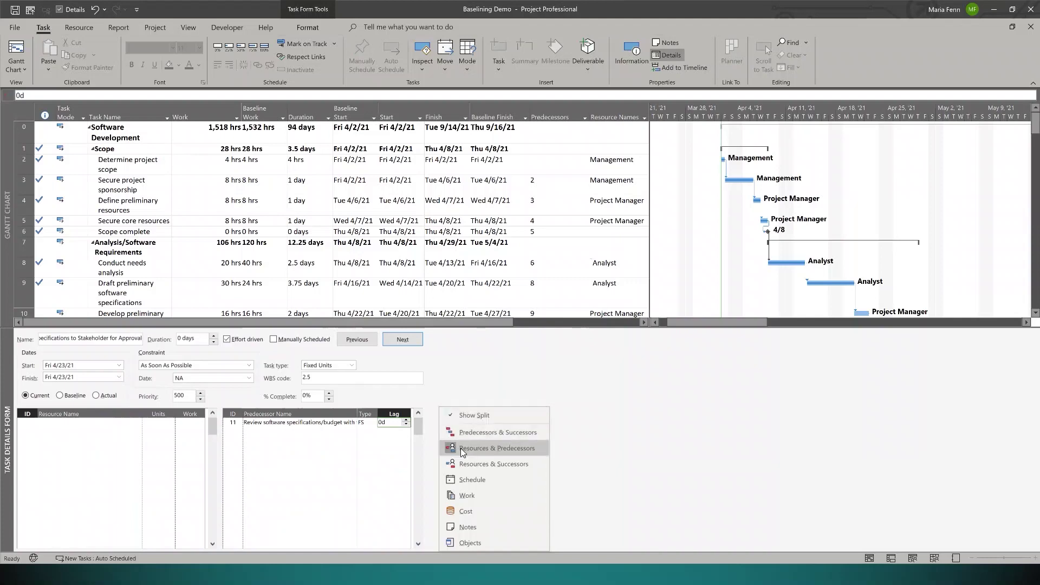
click(464, 486)
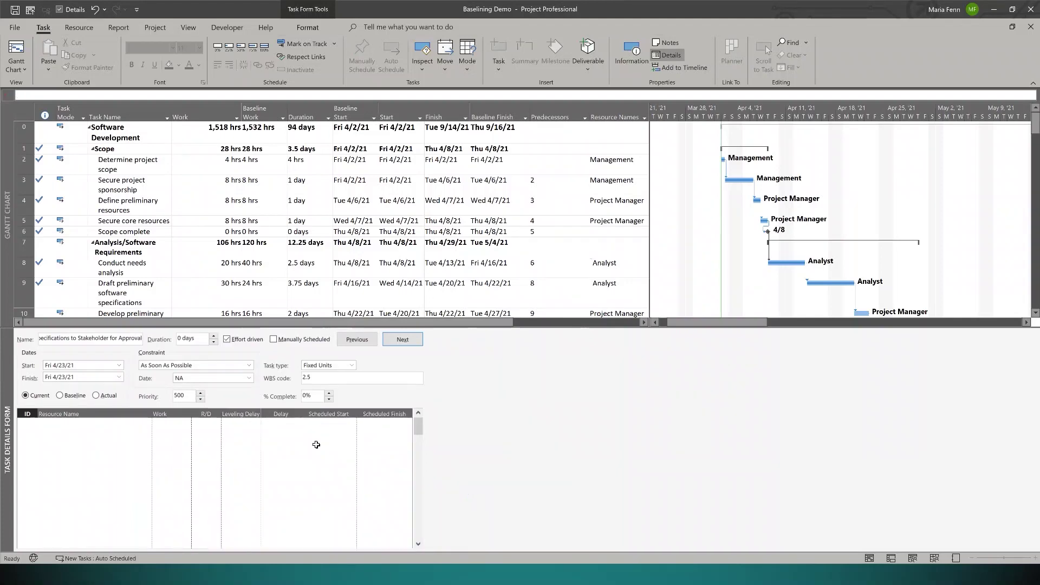
Step: Assign the Stakeholder resource to the approval milestone with an assignment delay of 4 days
click(295, 423)
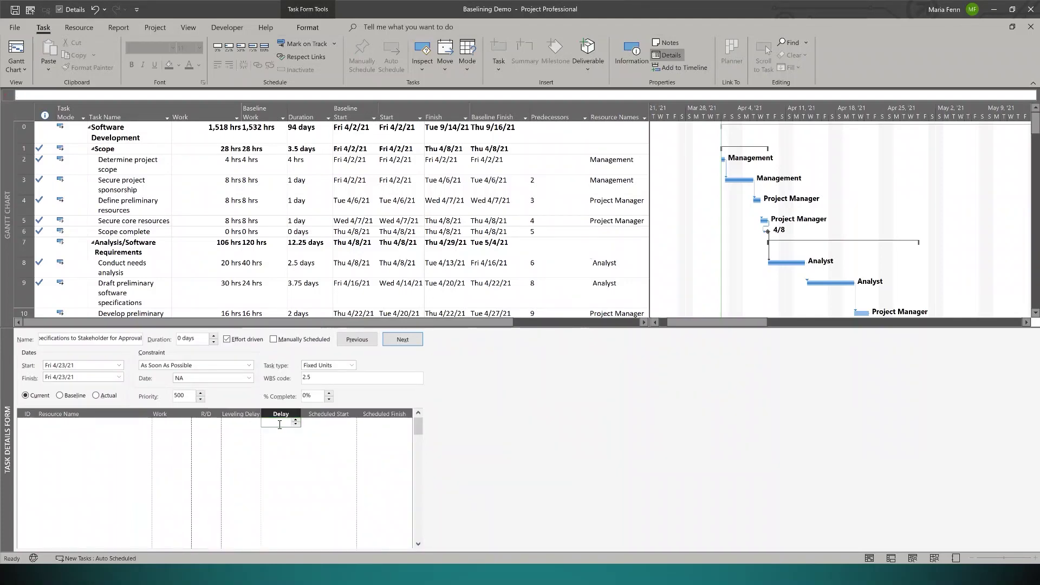
text(4d)
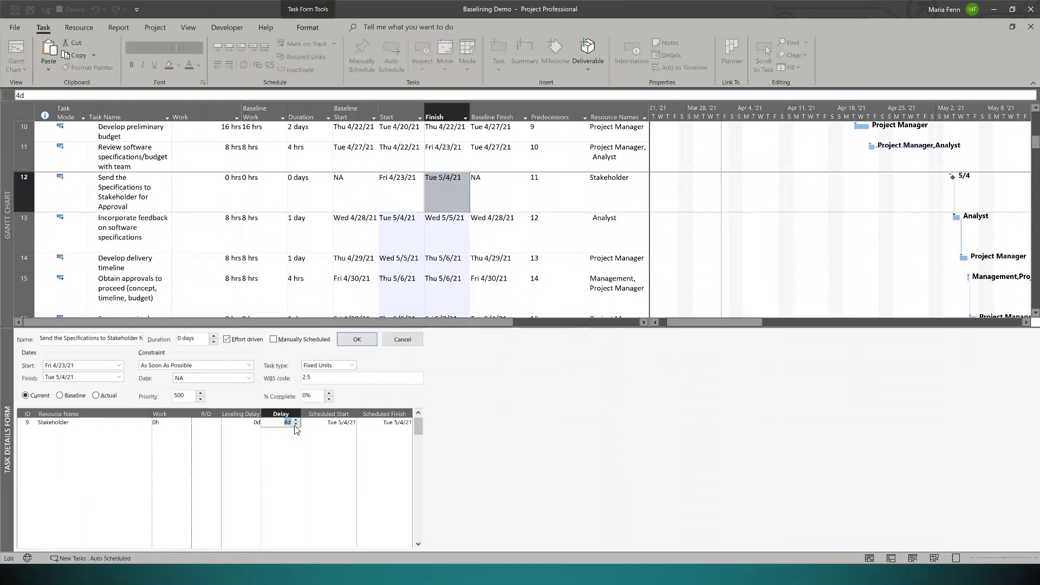
click(356, 340)
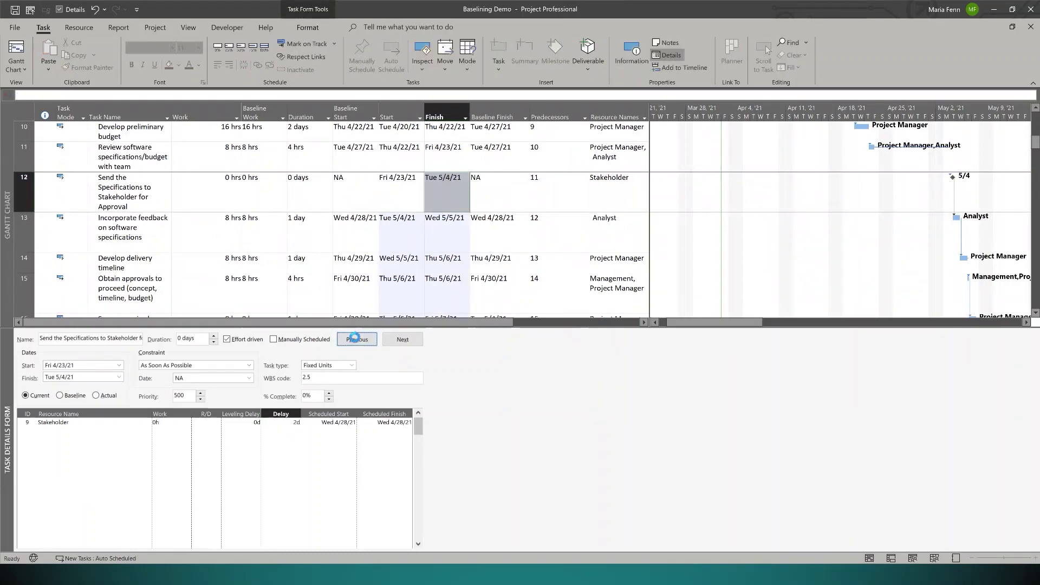
click(295, 422)
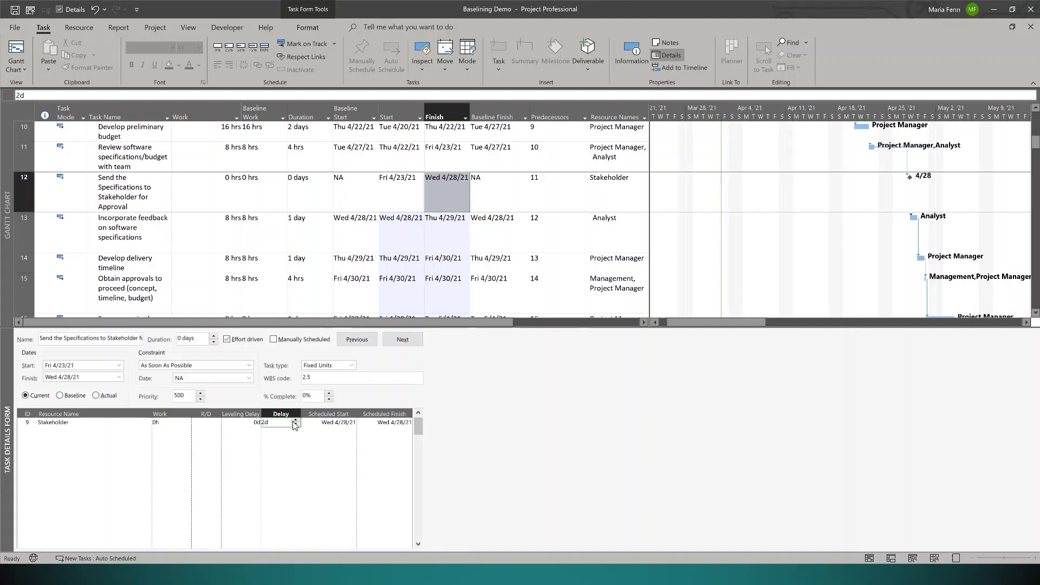
click(296, 421)
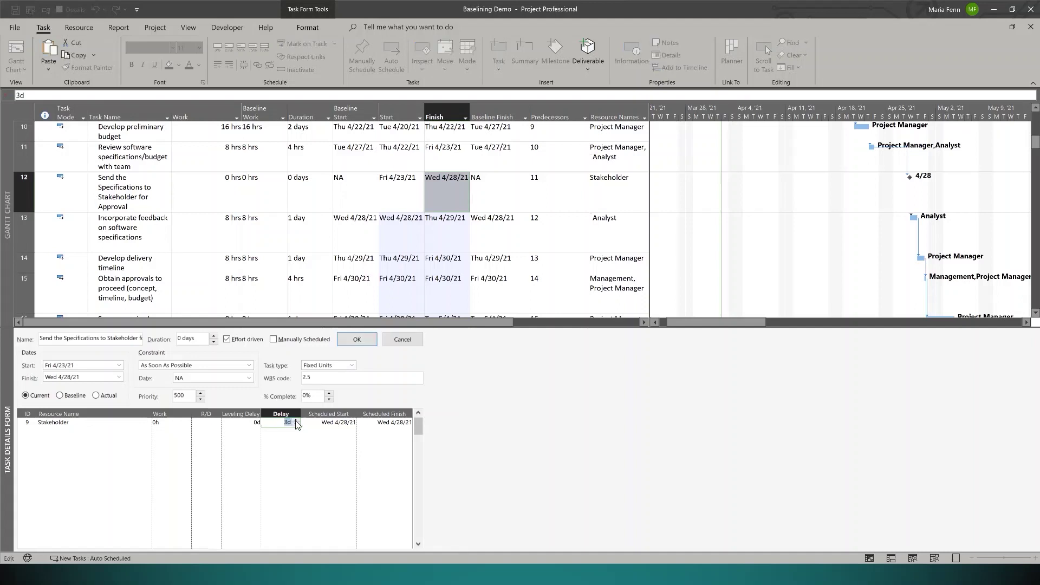
click(356, 339)
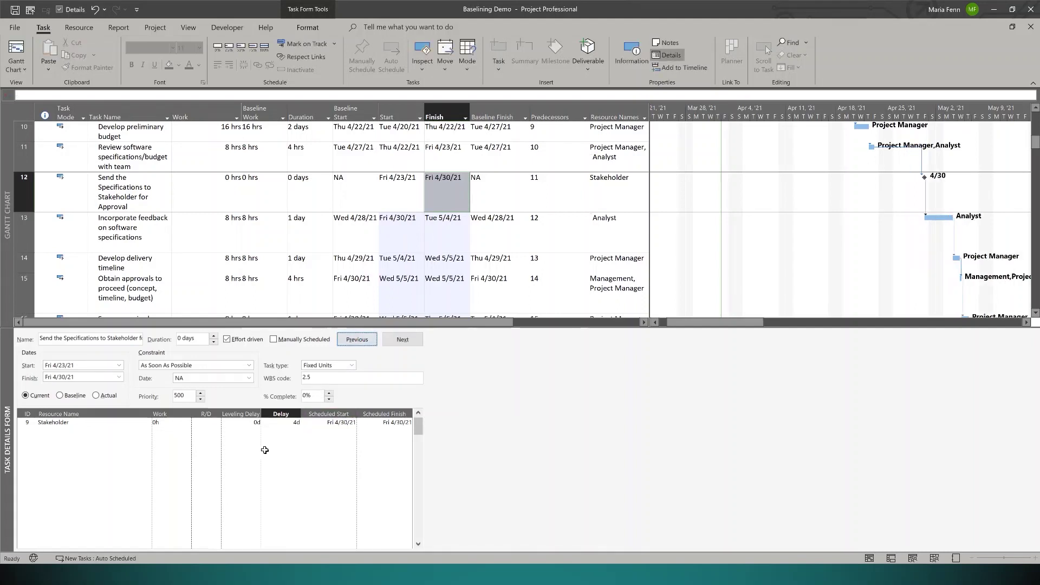
Step: Remove the Stakeholder resource assignment and its delay from the approval milestone
click(269, 424)
click(272, 422)
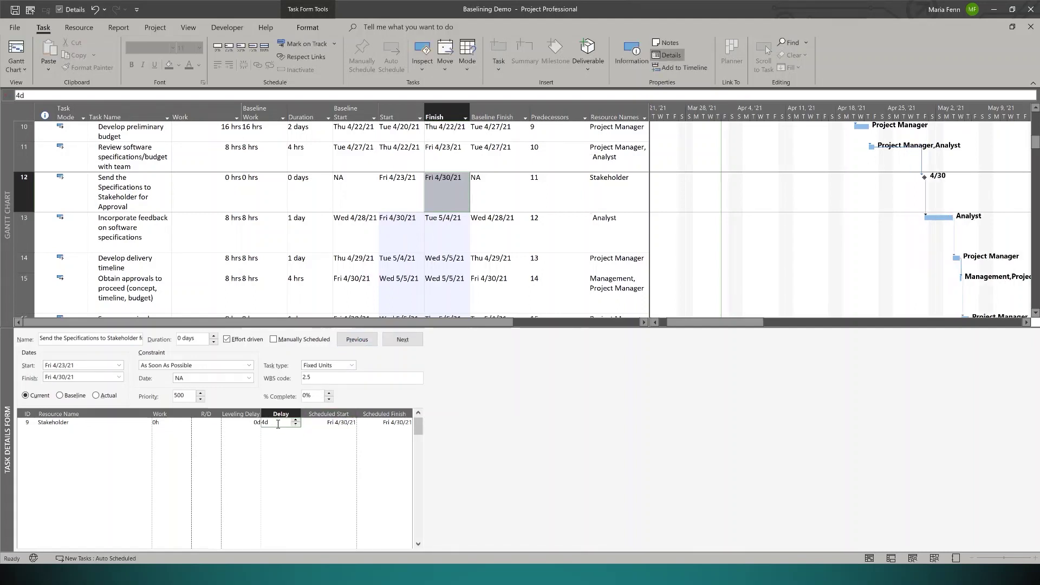
click(21, 424)
key(Delete)
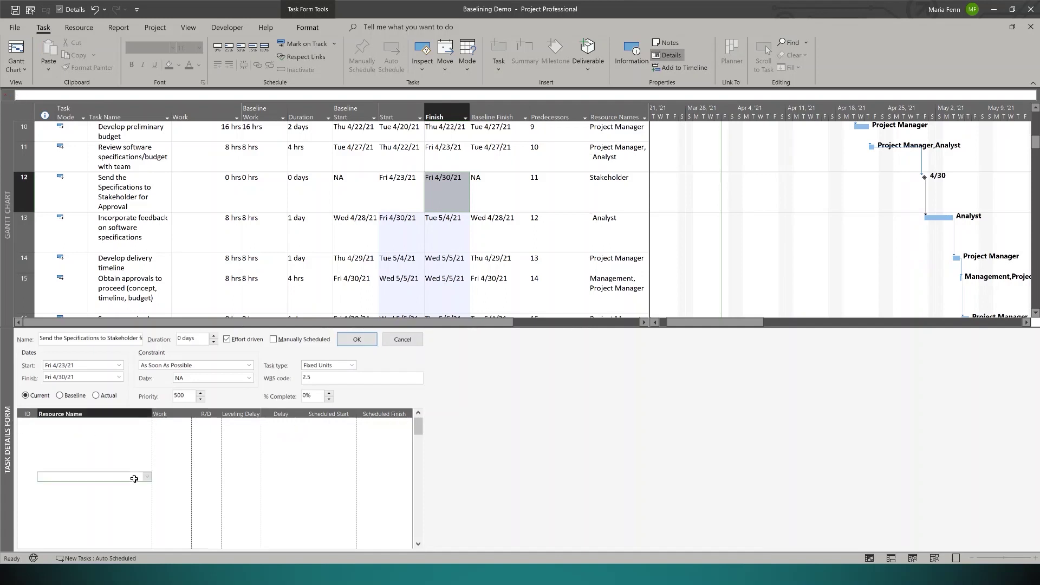
click(357, 341)
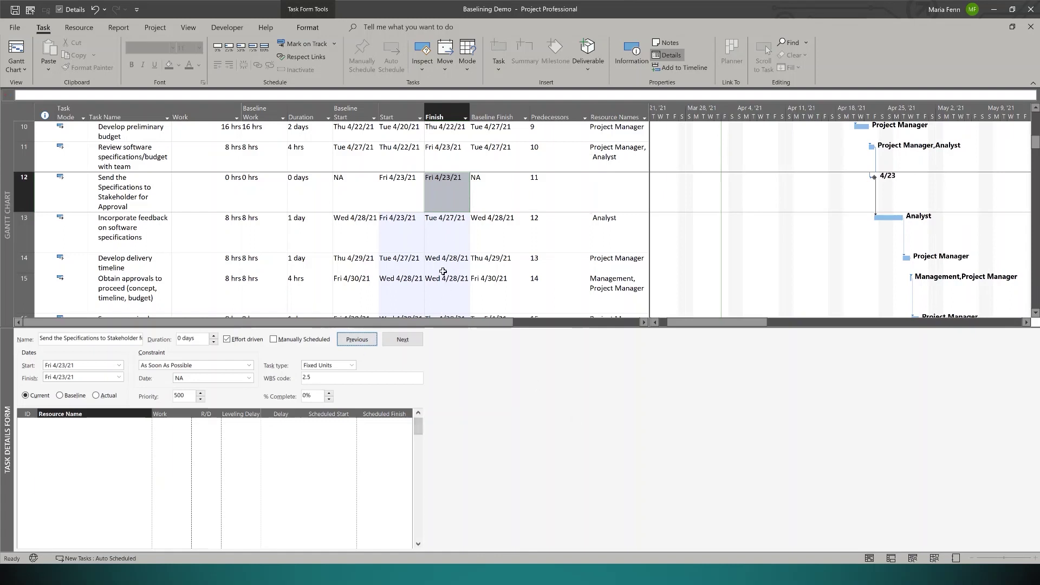
Step: Reassign the Stakeholder resource to the specifications approval milestone and give the assignment a 4-day delay
click(115, 428)
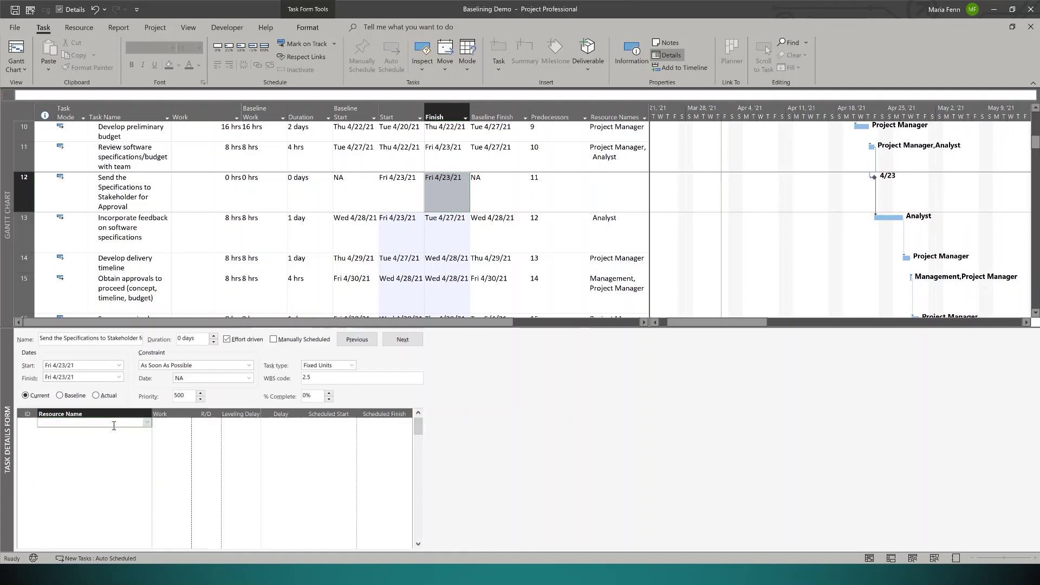
click(146, 424)
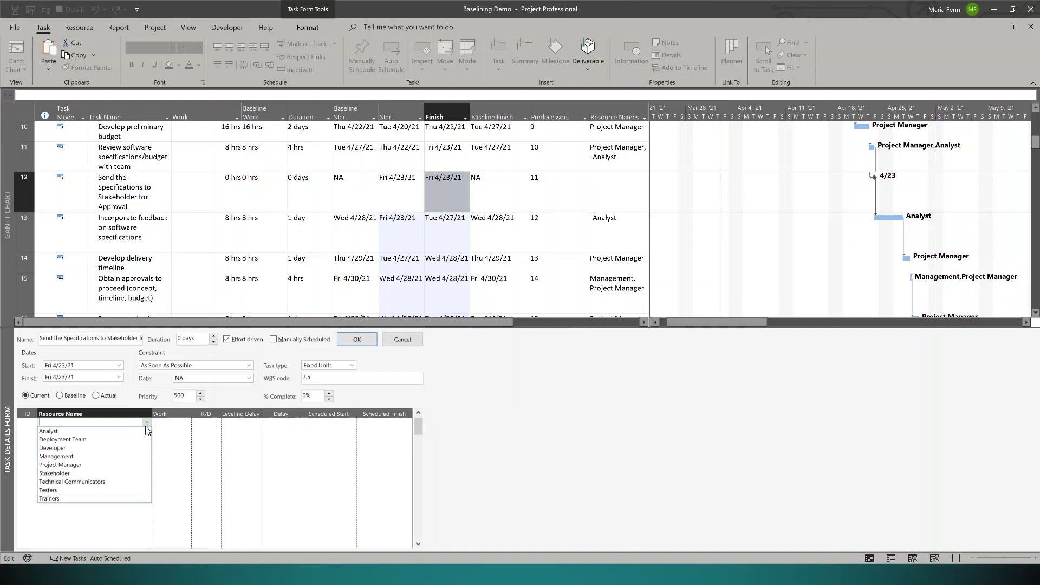
click(60, 473)
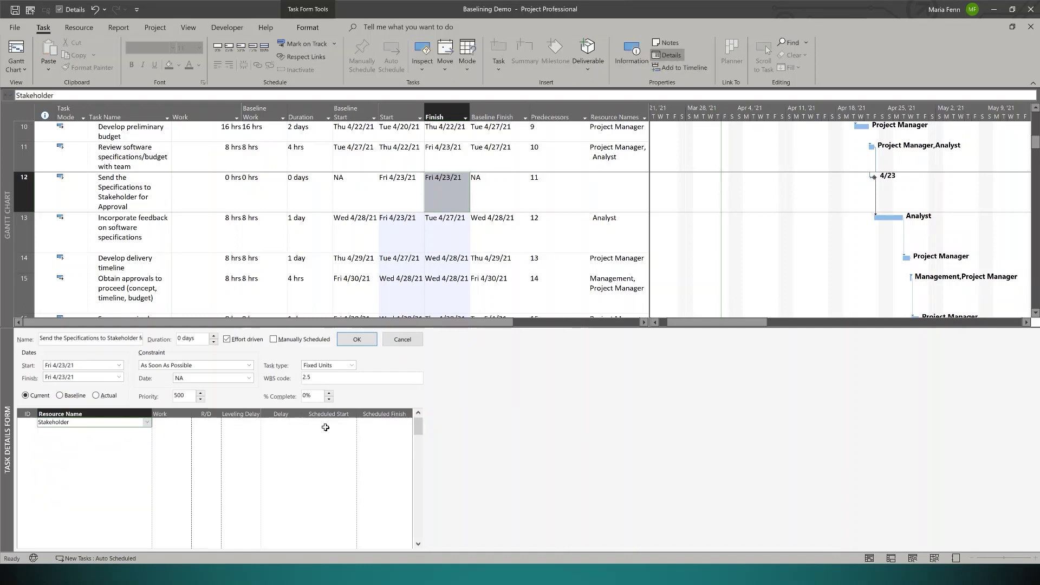
click(292, 423)
click(295, 421)
click(297, 421)
click(296, 421)
click(354, 338)
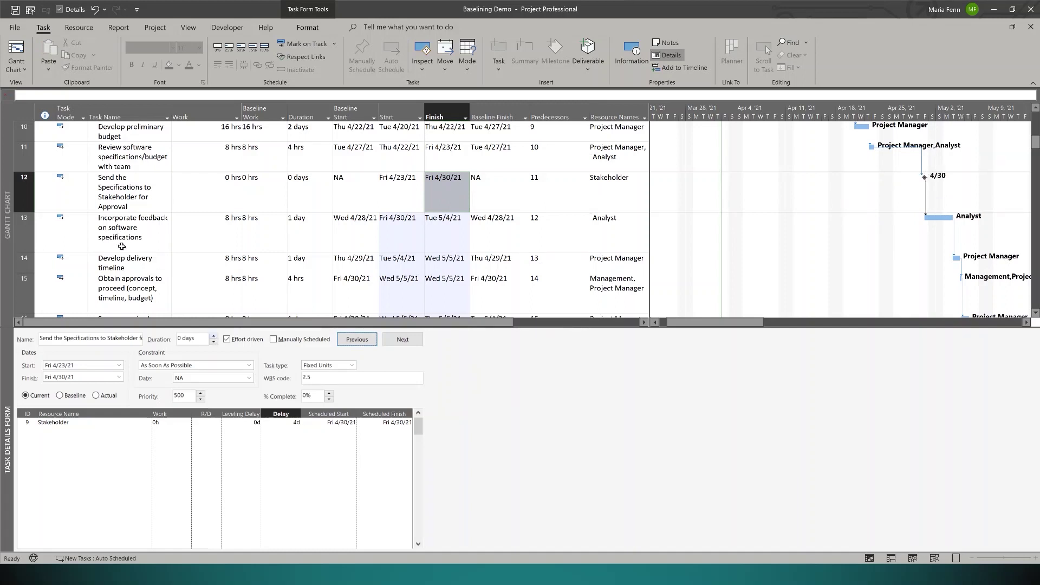
Step: Go back up to the Software Development project summary and compare its start and finish with the baseline dates
key(Up)
key(Up)
key(Up)
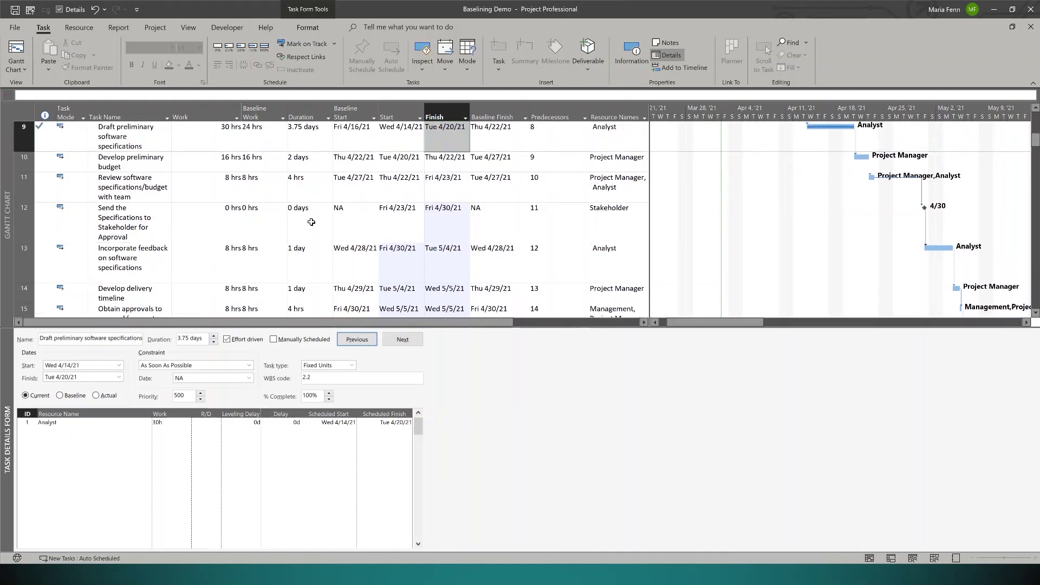
key(Up)
key(Up)
key(Up)
key(Up)
key(Up)
key(Up)
key(Up)
key(Up)
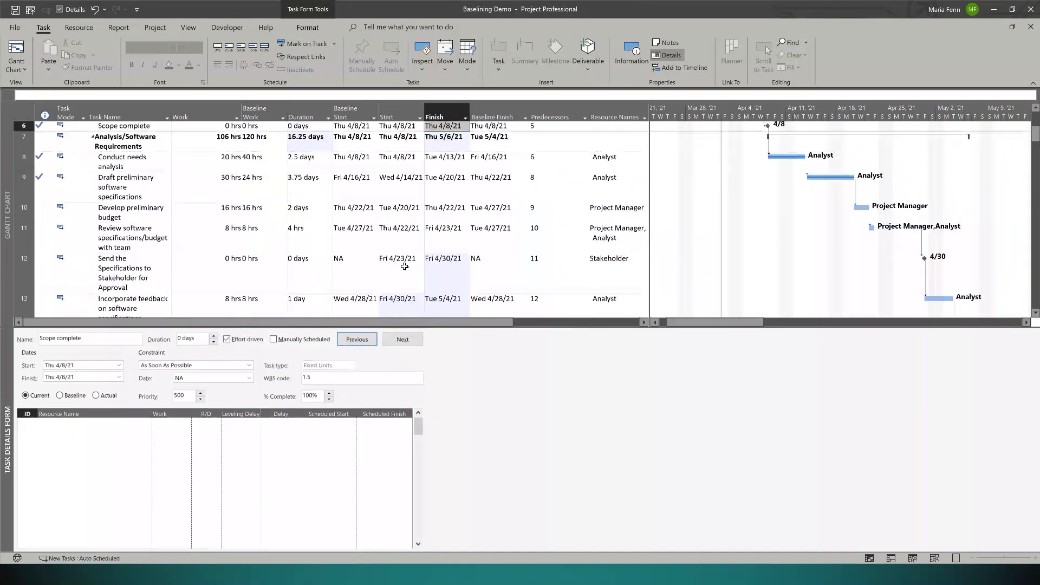
key(Up)
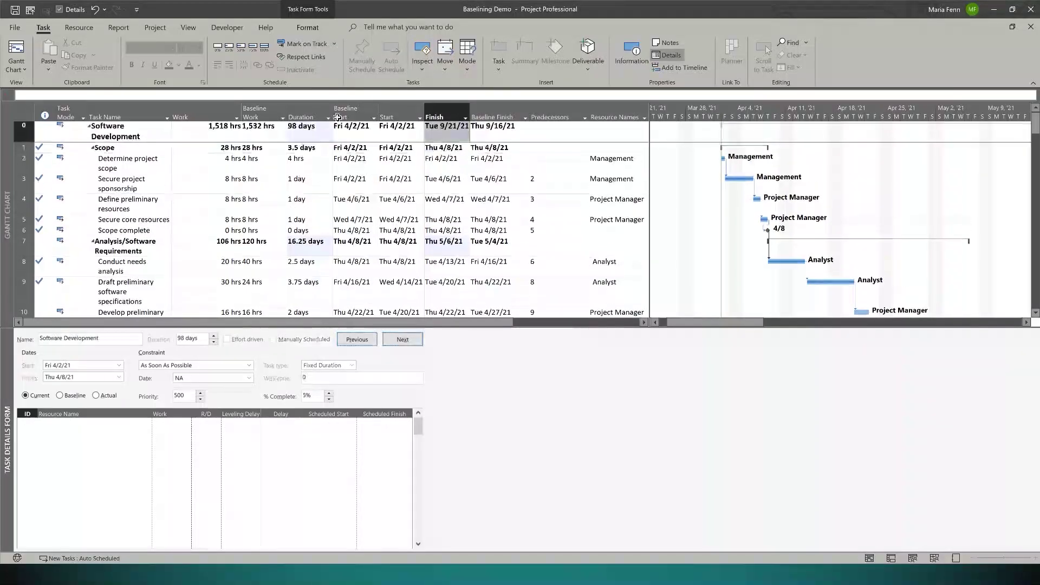
click(353, 135)
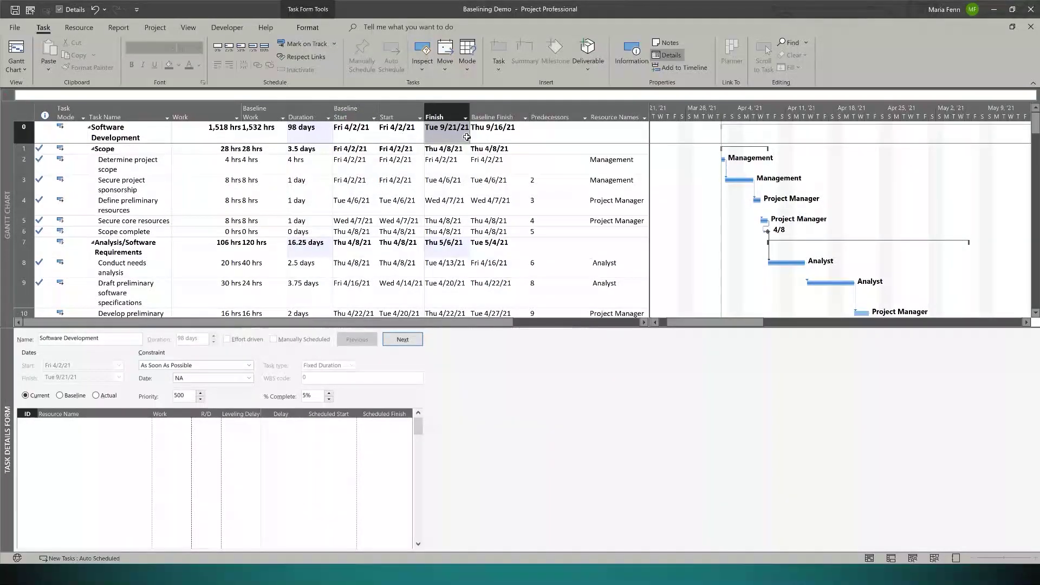
click(434, 130)
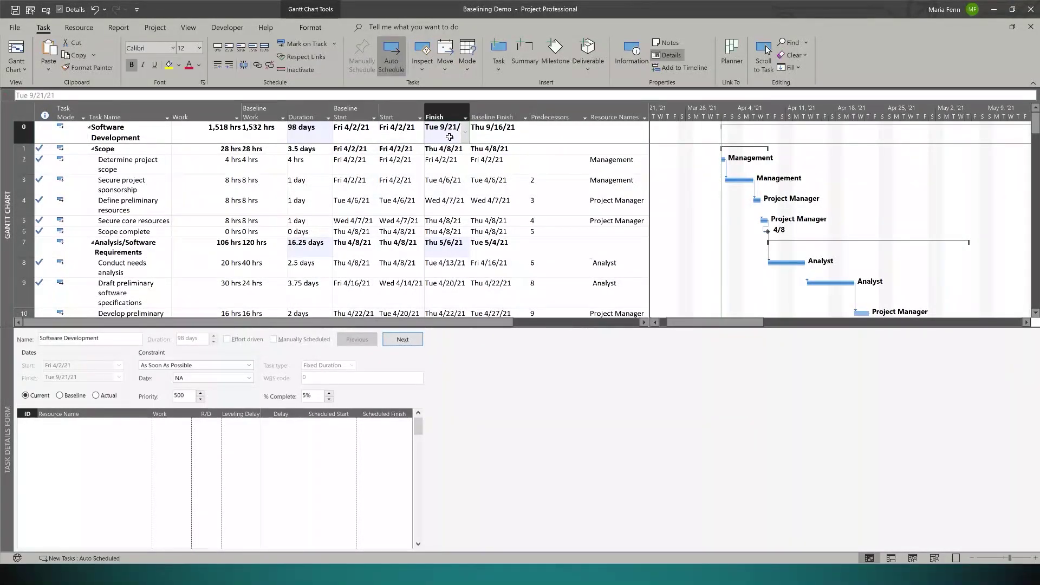
click(484, 138)
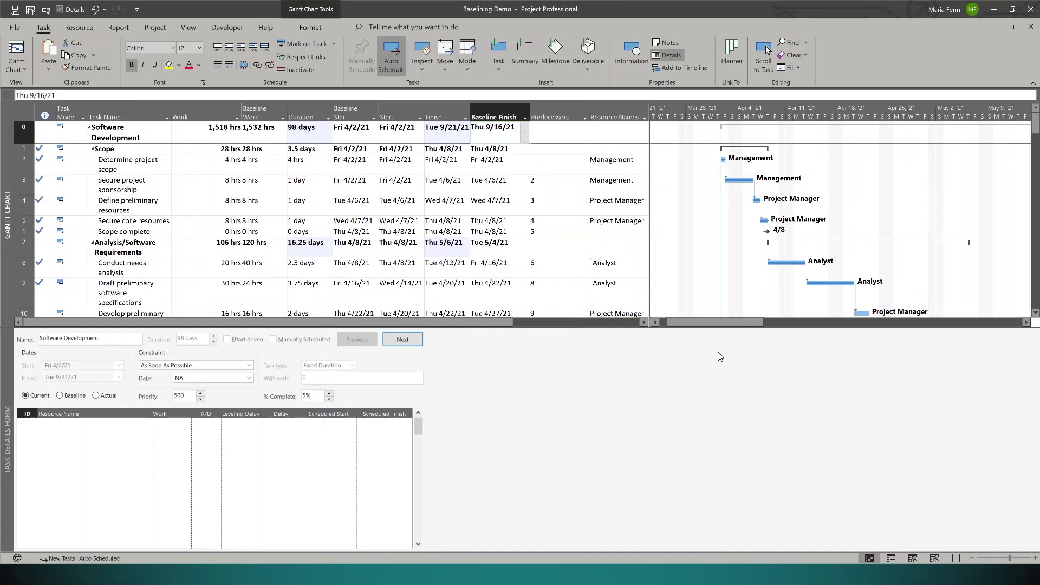
Step: Open the Set Baseline settings and review which baselines are saved, keeping the original Baseline selected
click(154, 28)
click(361, 57)
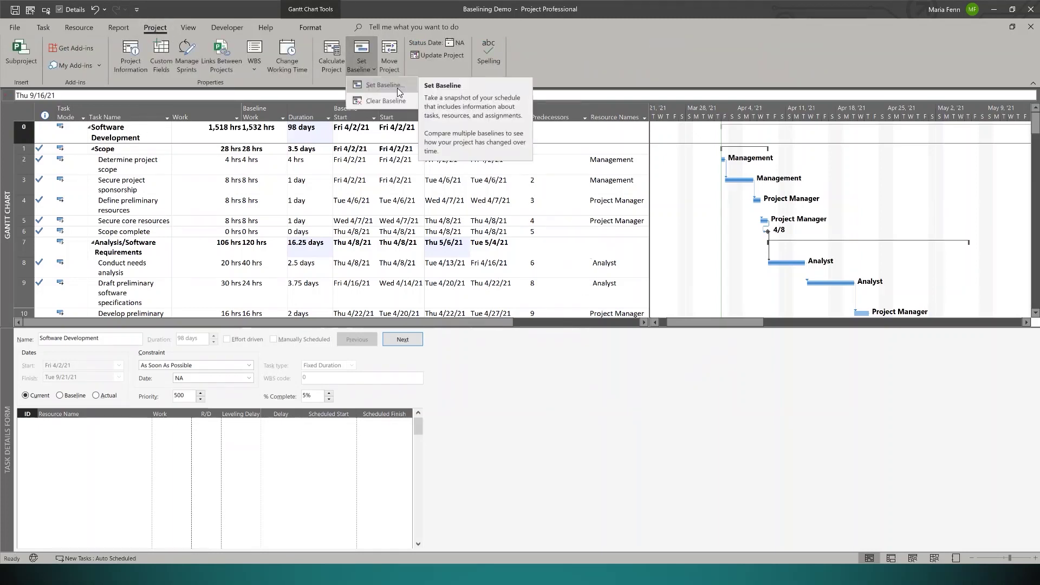
click(400, 89)
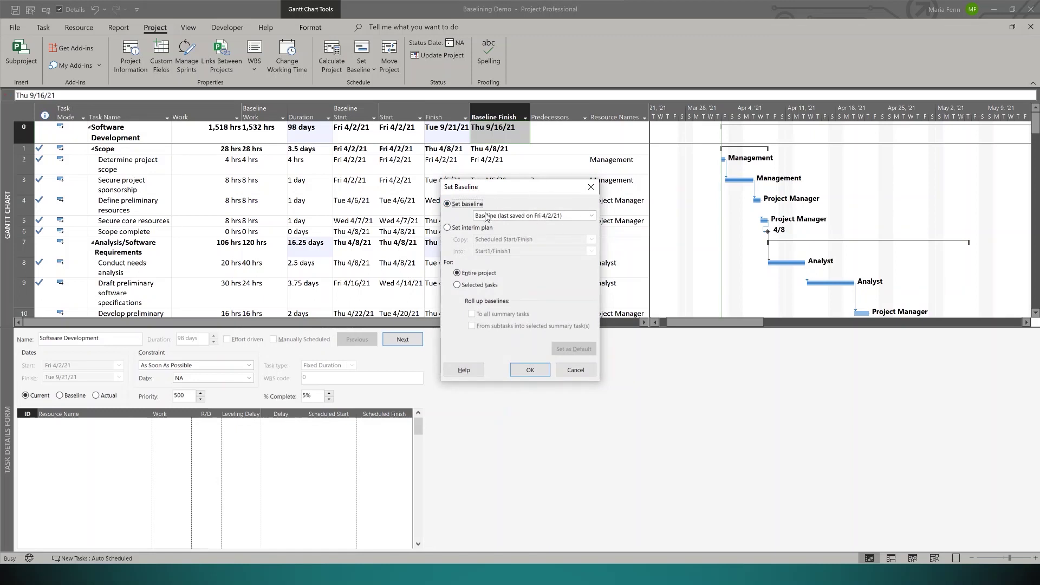
click(591, 216)
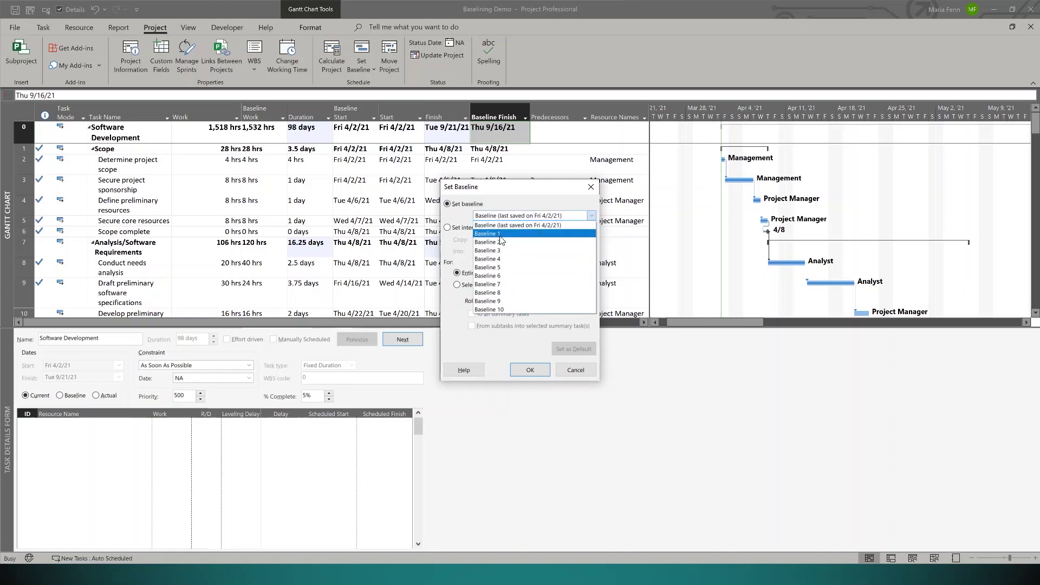
click(476, 224)
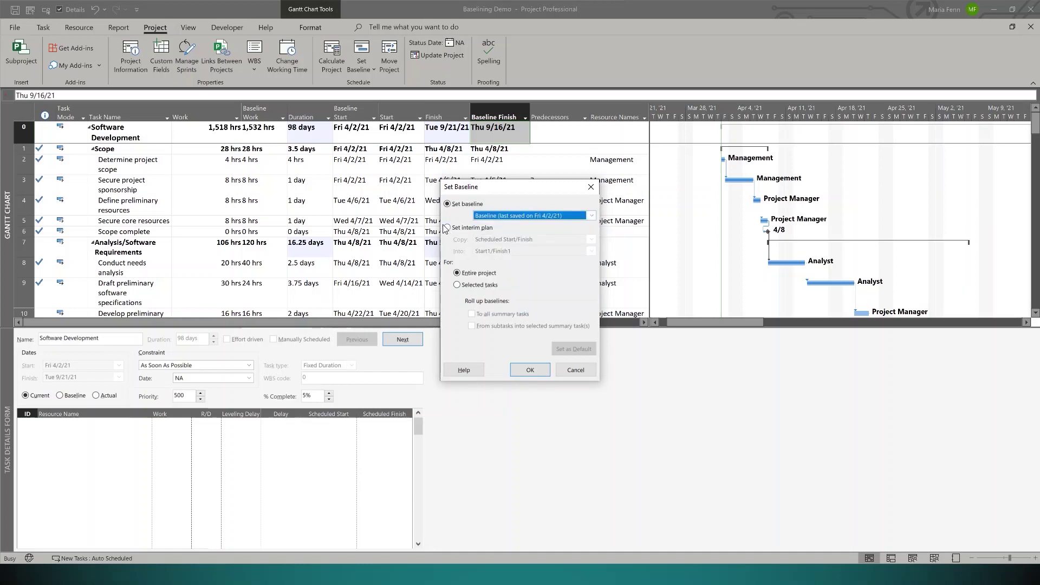
Step: Set an interim plan that copies Baseline into Baseline1 for the entire project
click(447, 227)
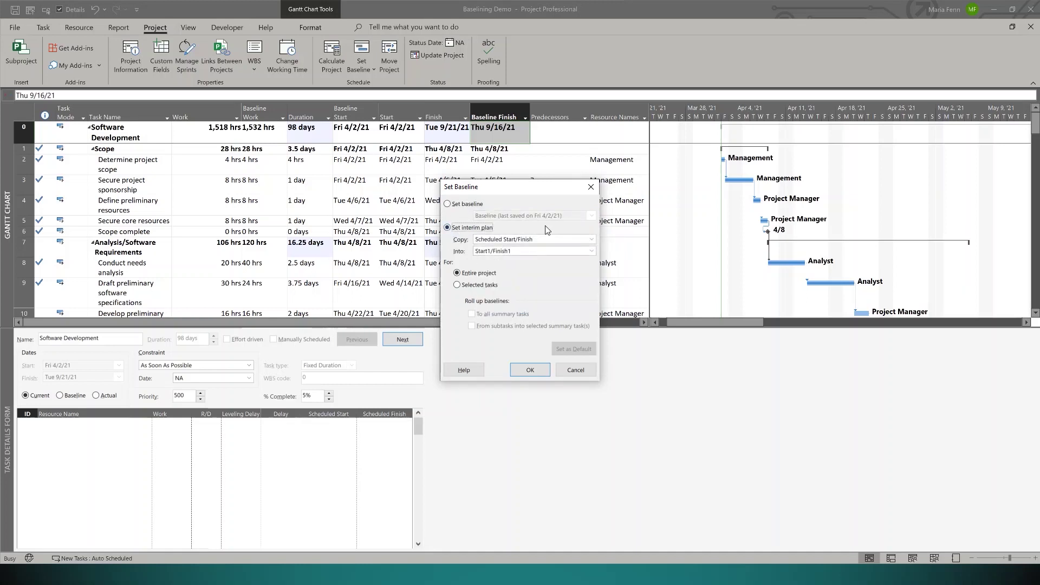
click(591, 240)
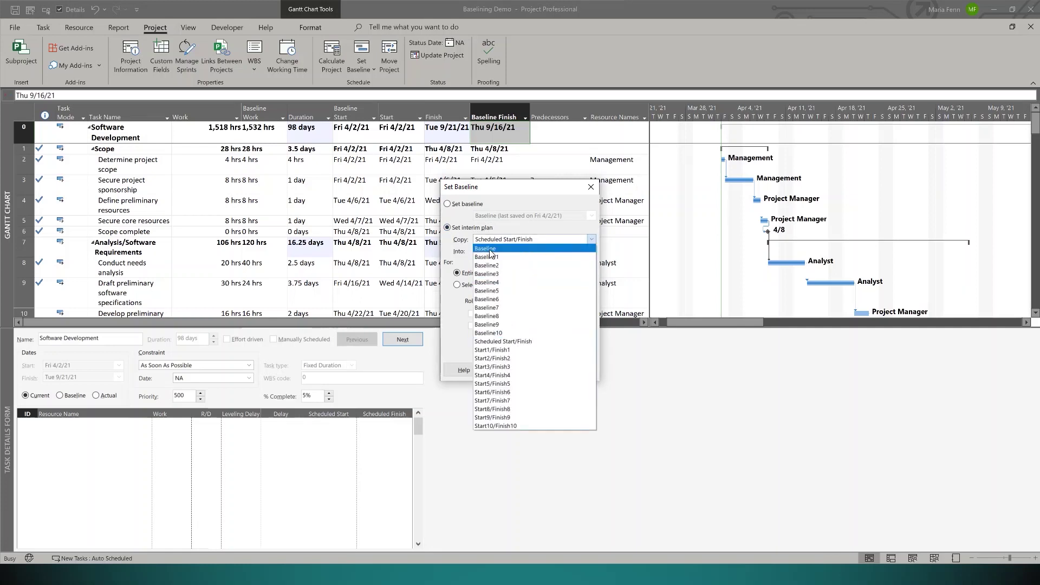
click(489, 250)
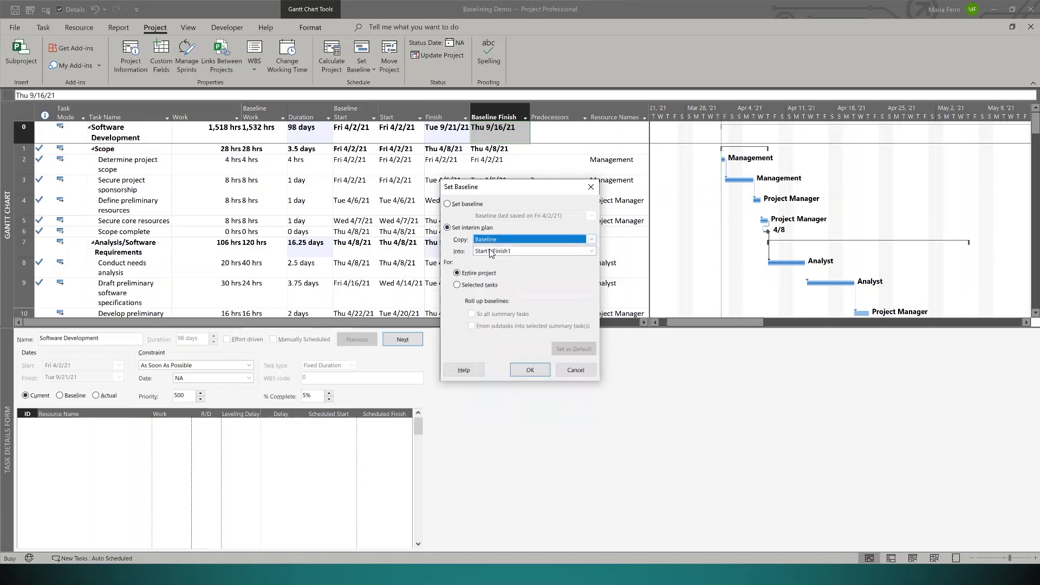
click(591, 252)
click(525, 267)
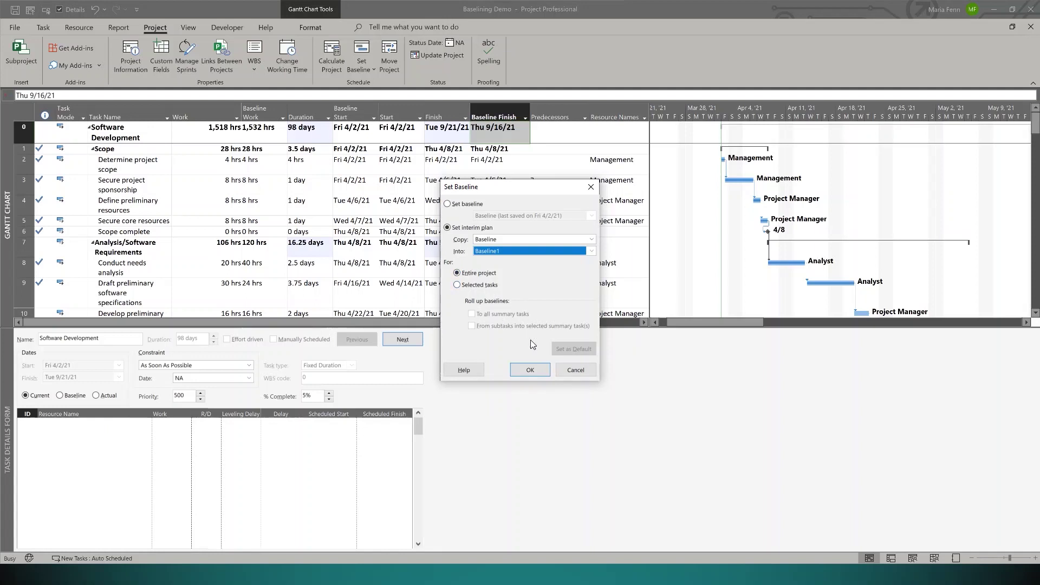
click(520, 370)
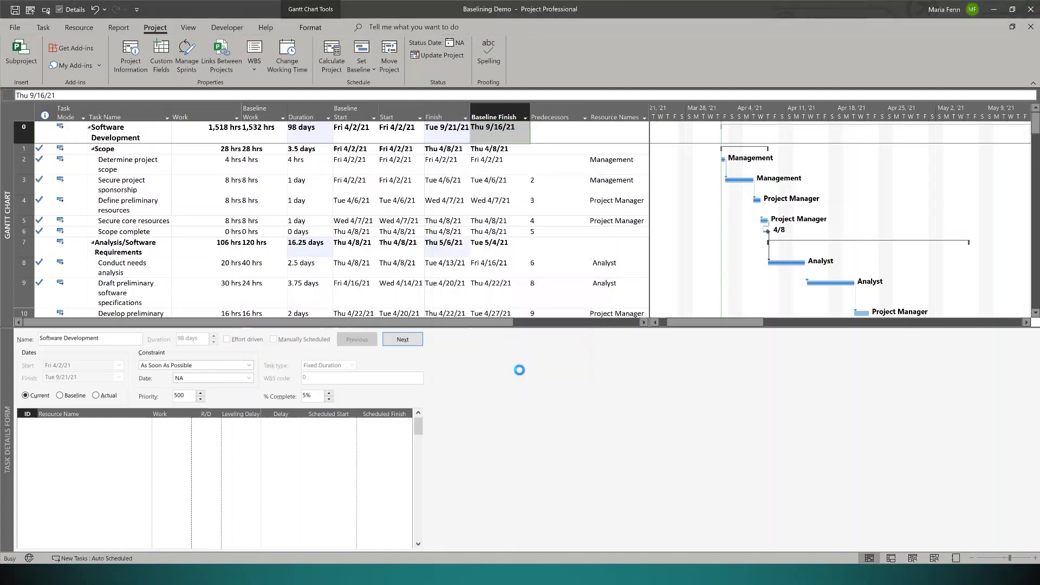
Step: Check the saved status of the baselines in the Set Baseline settings and close them without changes
click(355, 72)
click(379, 83)
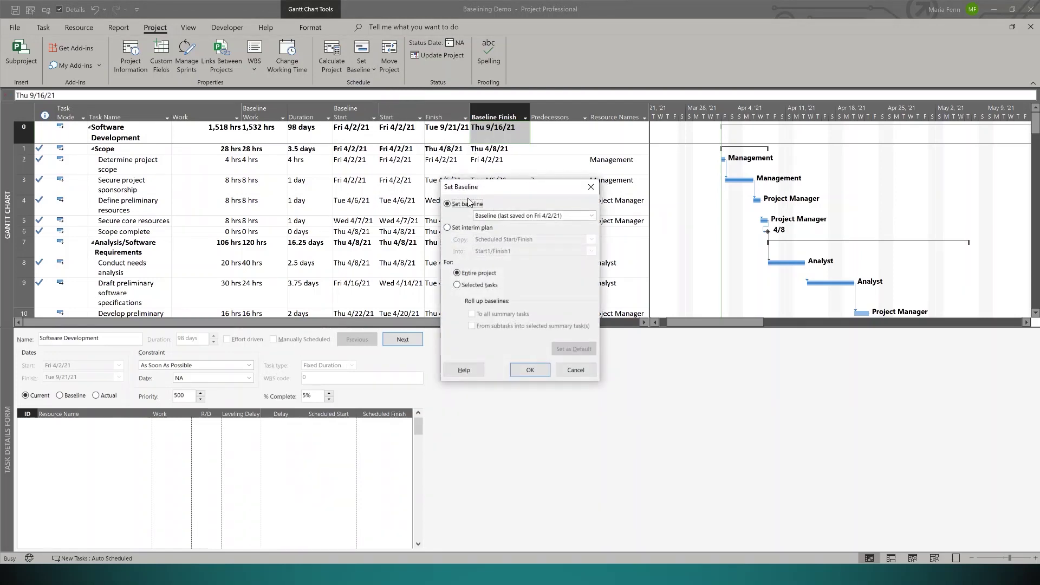
click(592, 216)
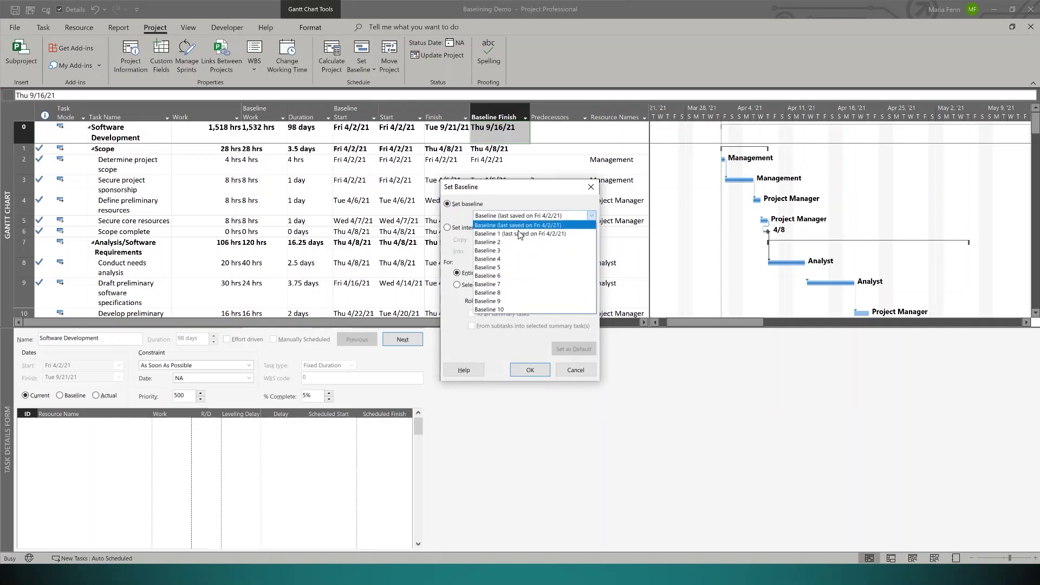
click(578, 372)
click(579, 372)
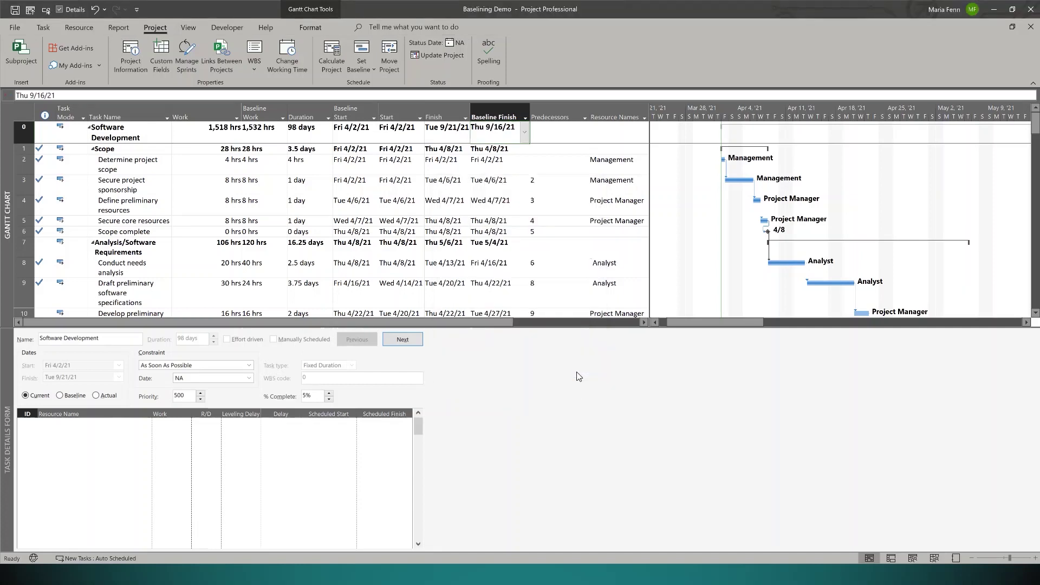
Step: Apply the Baseline task table to the Gantt Chart view
right_click(27, 116)
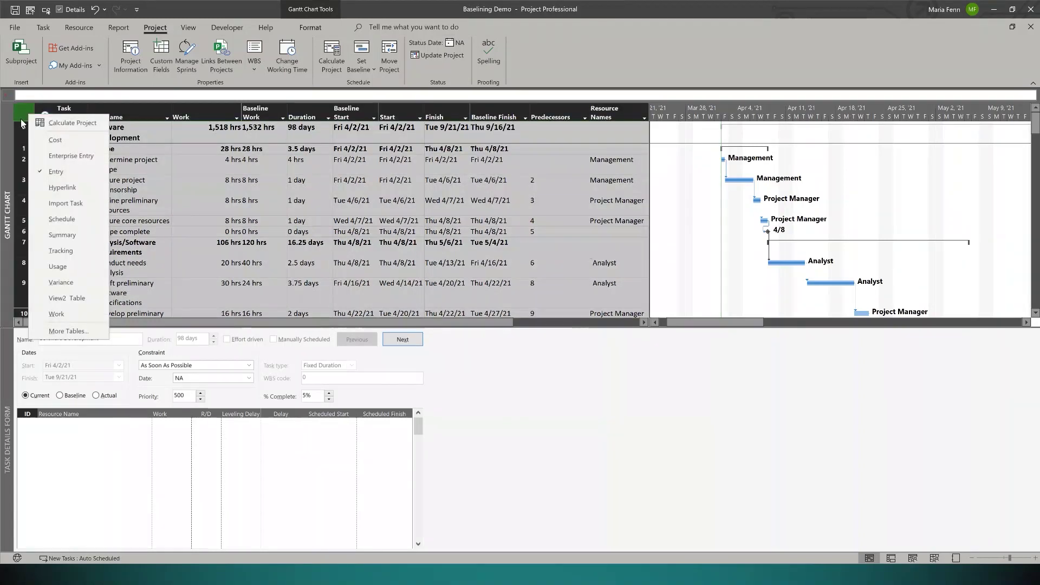
click(64, 329)
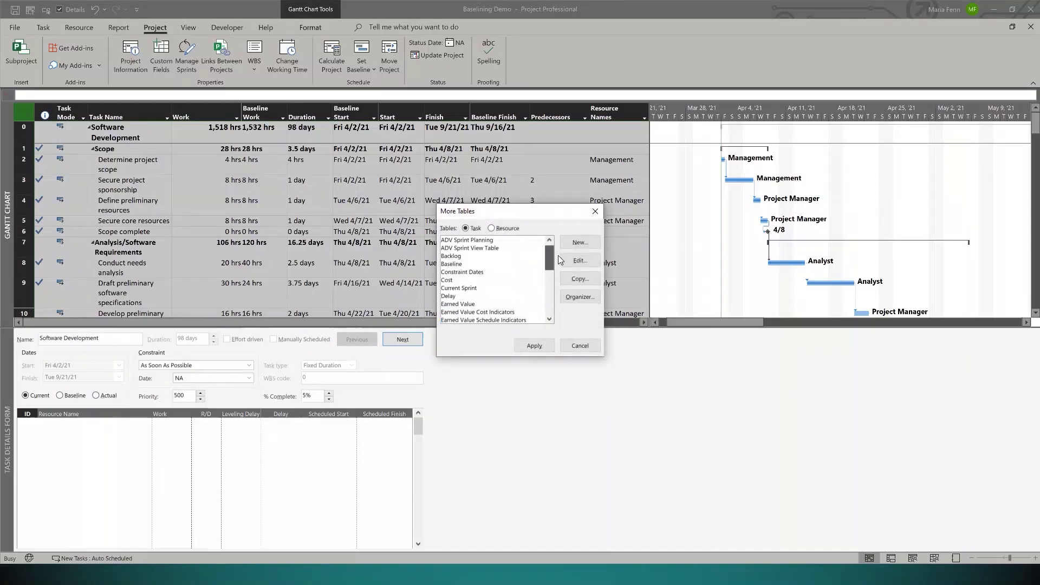
click(450, 264)
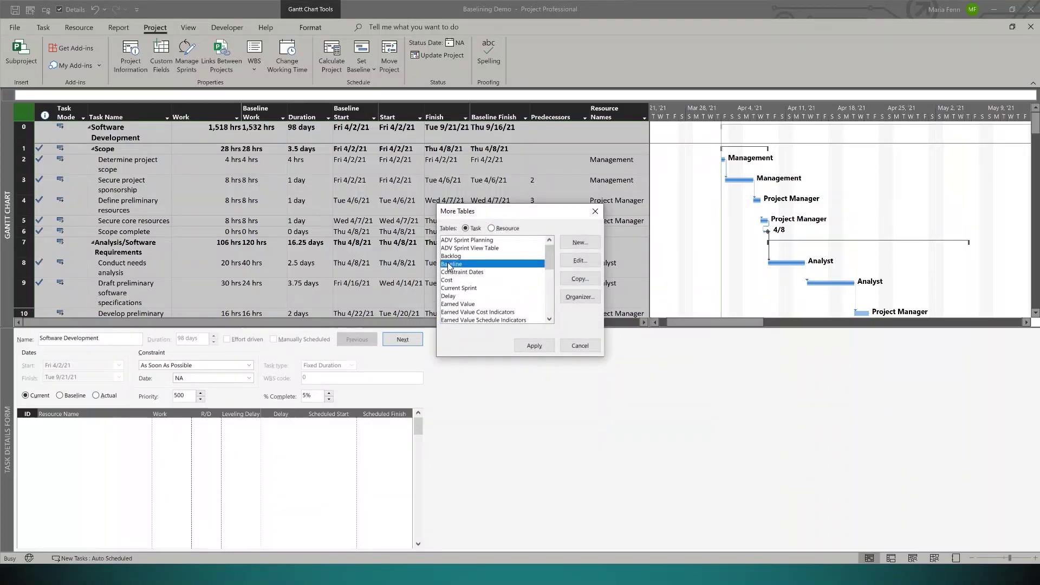
click(532, 347)
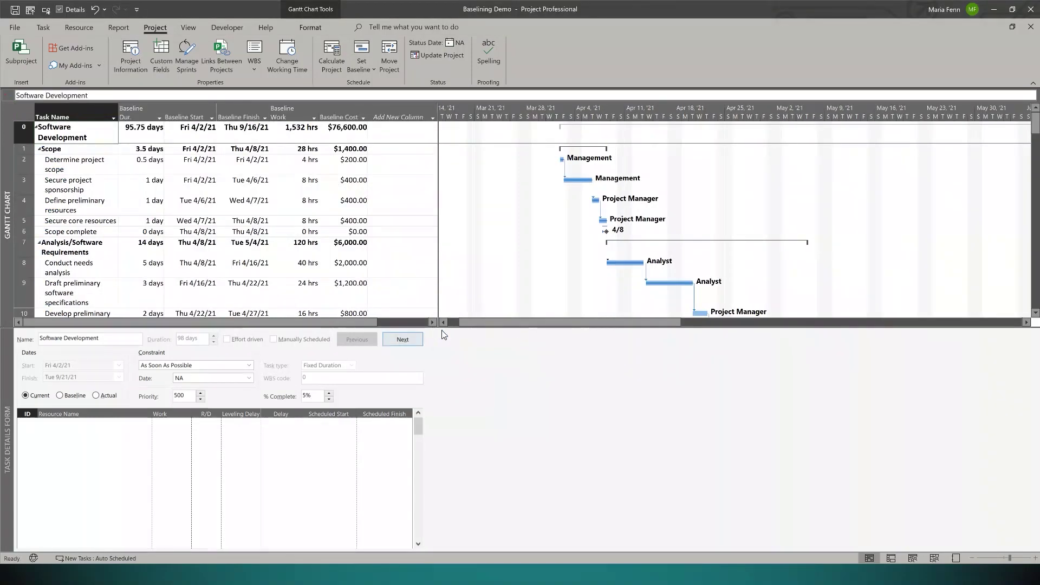
Step: Enlarge the table area of the Gantt Chart and widen the Task Name column so most names fit on one line
drag(439, 324, 821, 511)
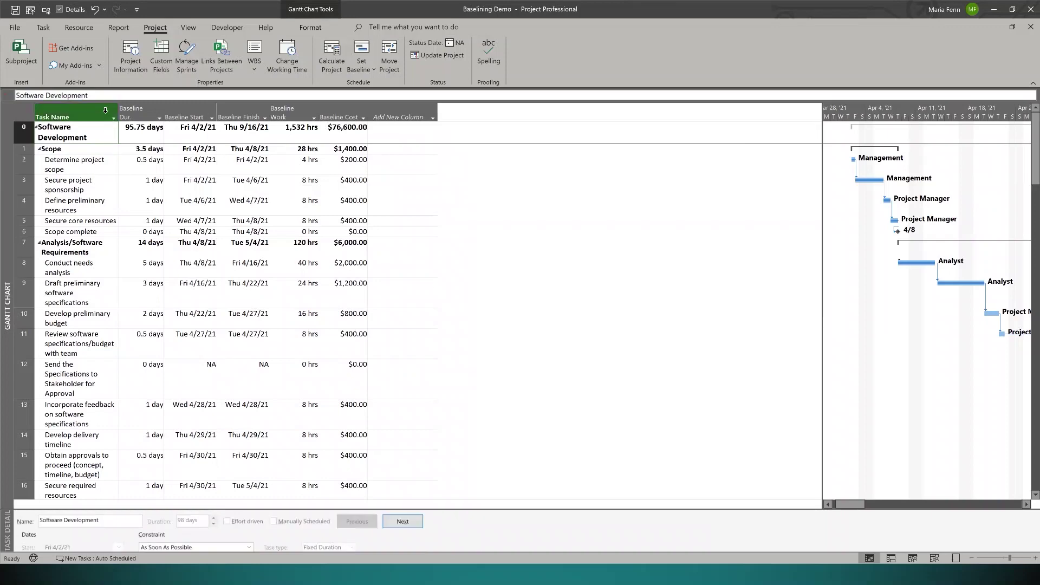
click(114, 117)
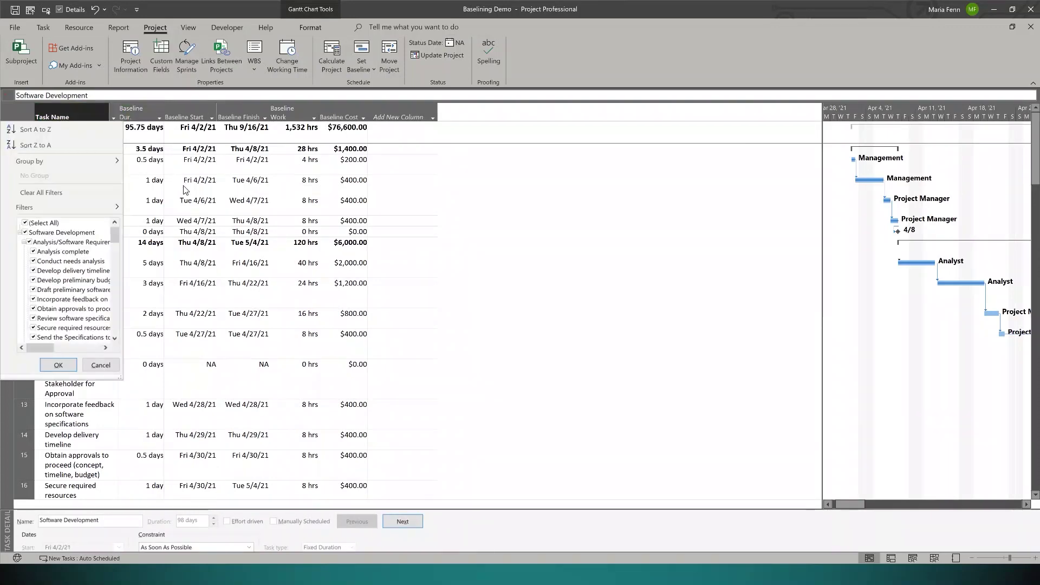
key(Escape)
drag(120, 111, 170, 111)
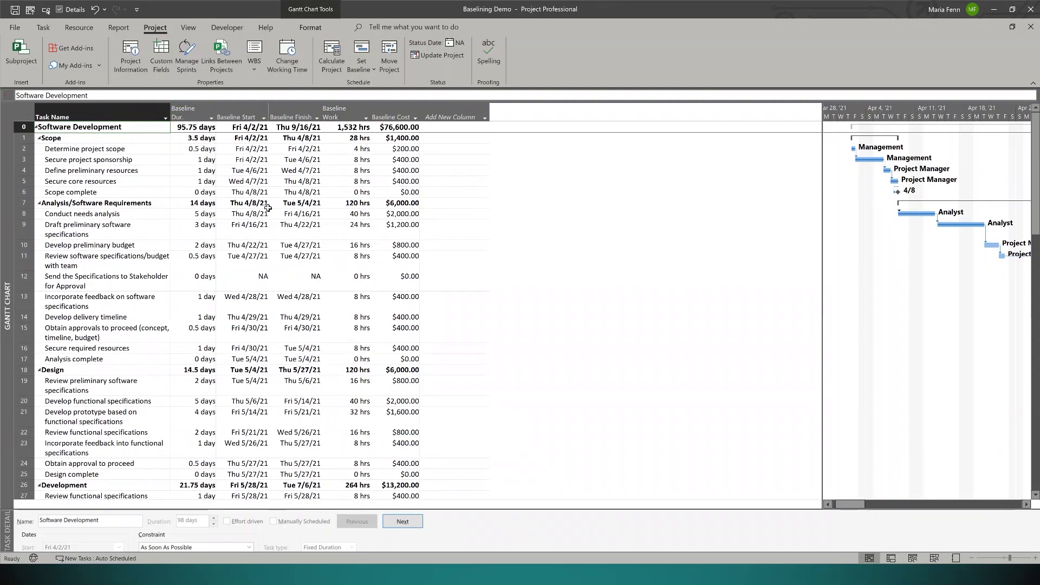
Step: Add the Baseline1 Duration and Baseline1 Start columns after Baseline Cost in the table
click(463, 116)
text(baseline Budget Cost)
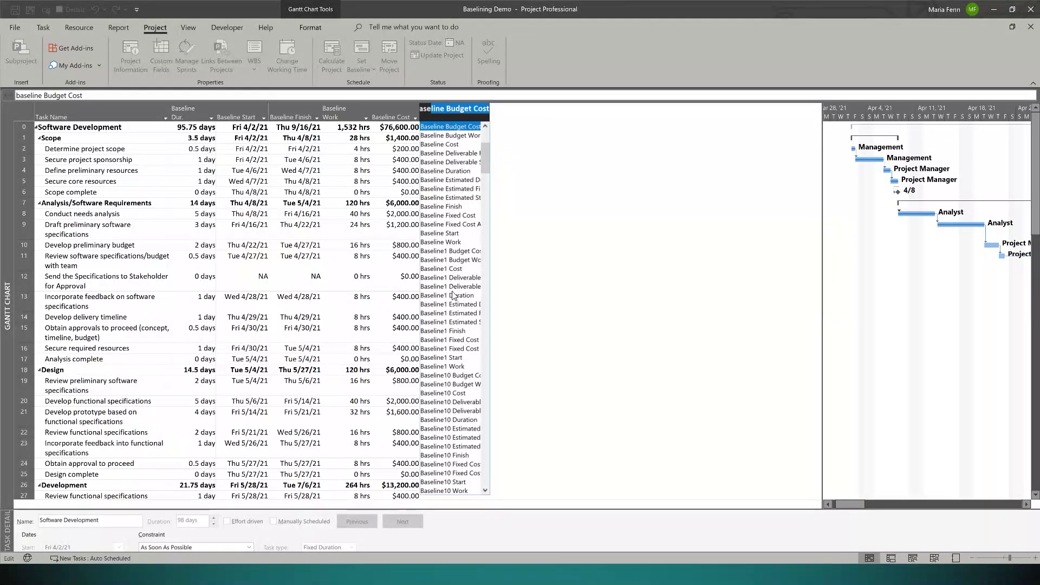
click(457, 296)
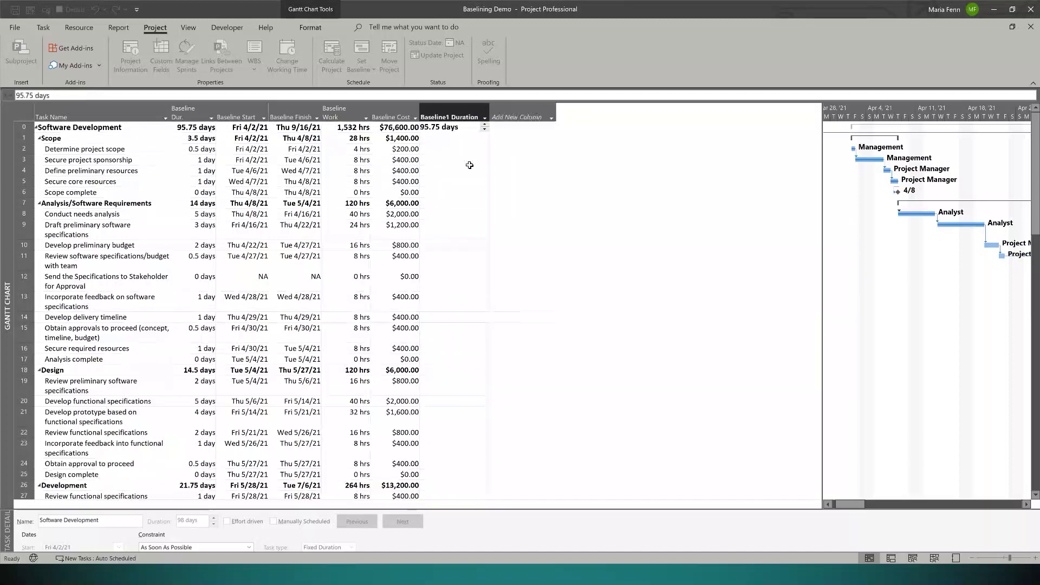
click(536, 144)
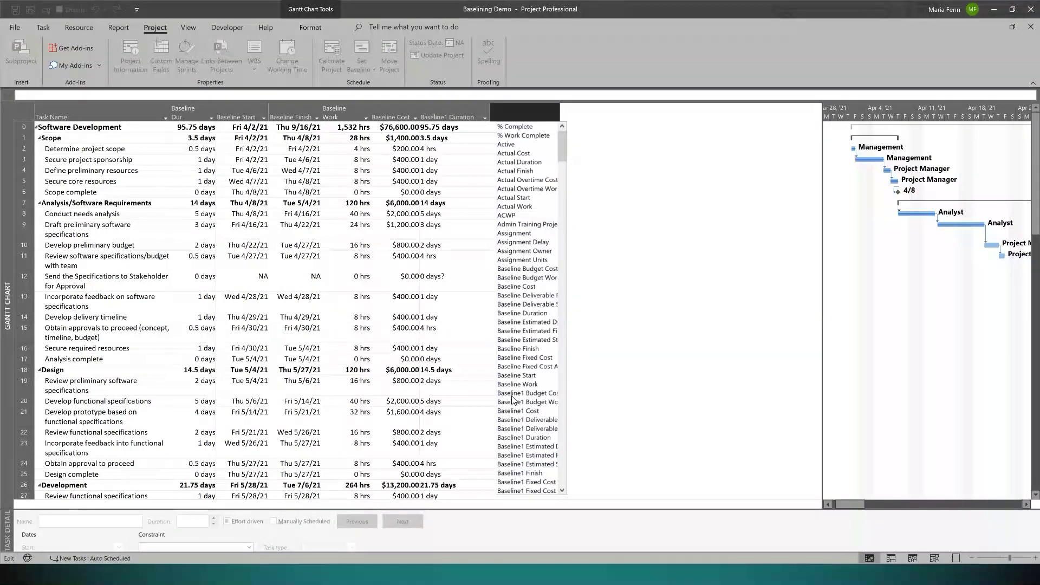
scroll(514, 398, down, 4)
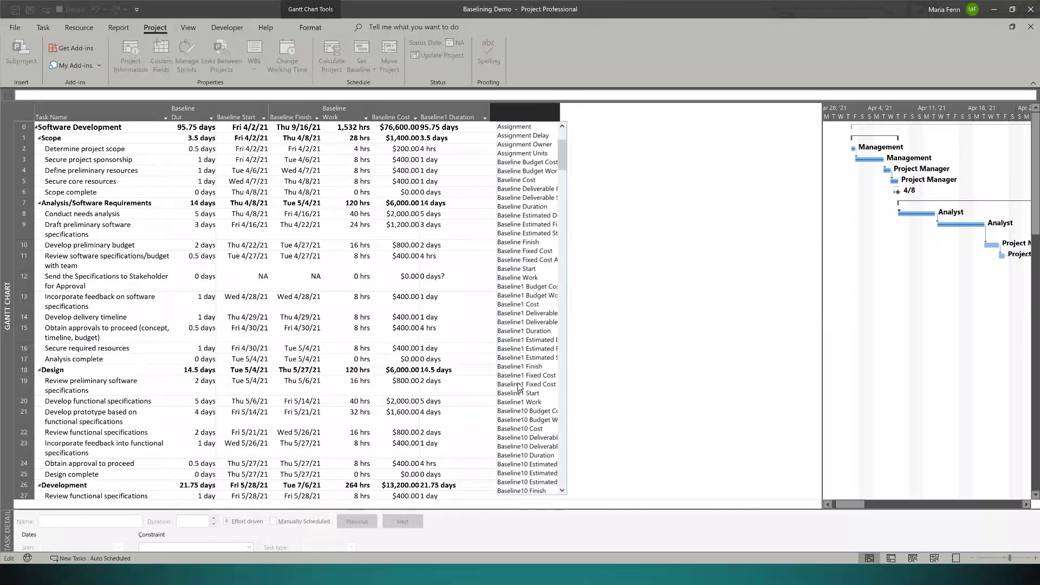
click(523, 393)
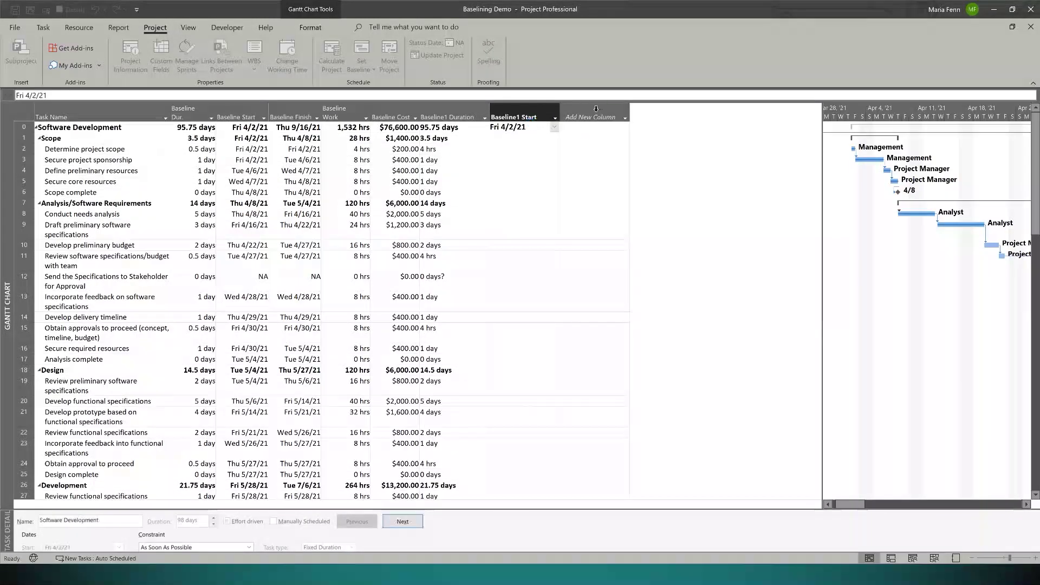
Step: Add the Baseline1 Finish, Baseline1 Work and Baseline1 Cost columns after Baseline1 Start in the table
click(595, 106)
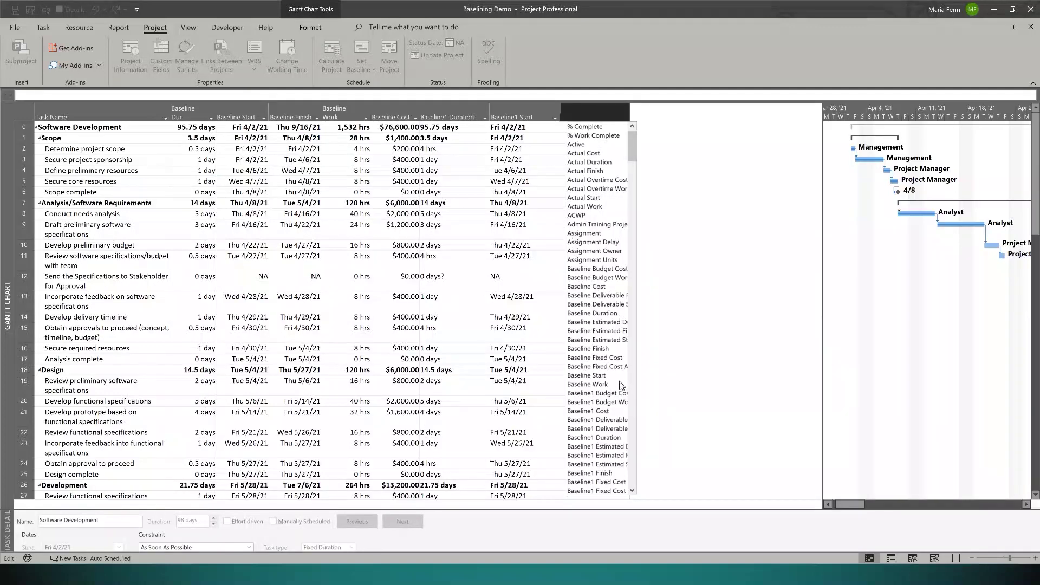
click(601, 473)
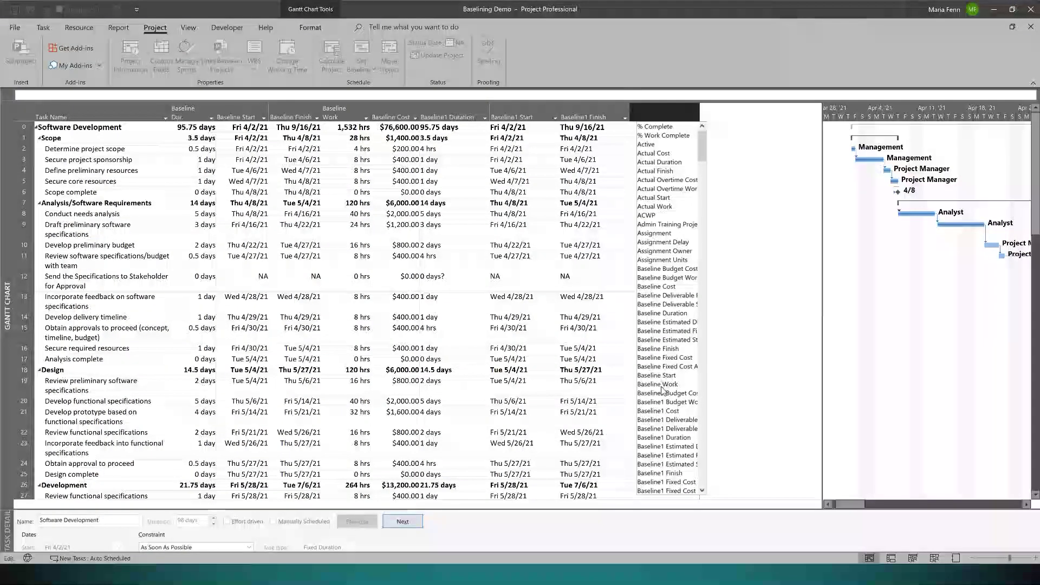
click(676, 426)
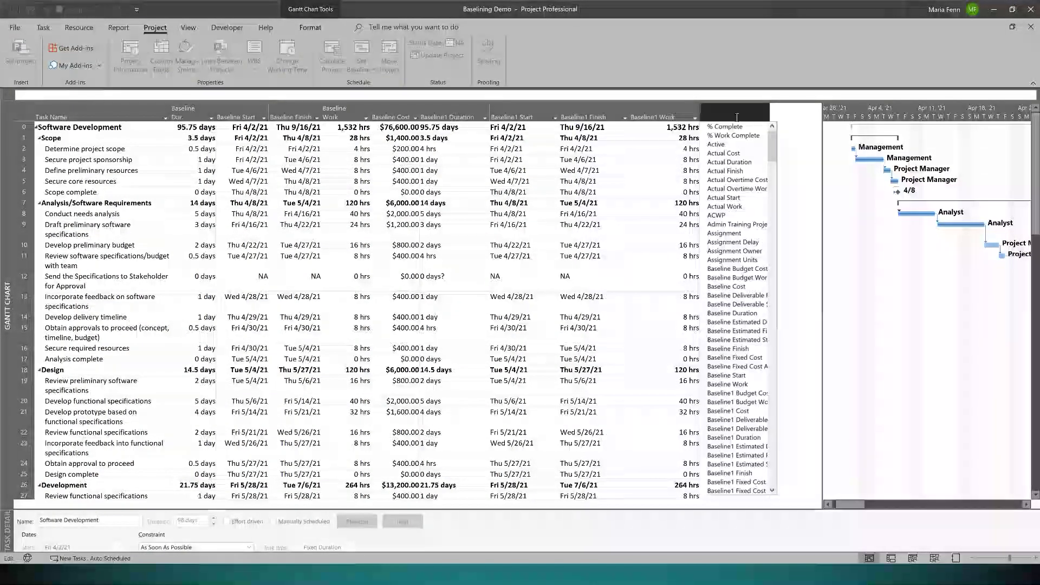
click(749, 411)
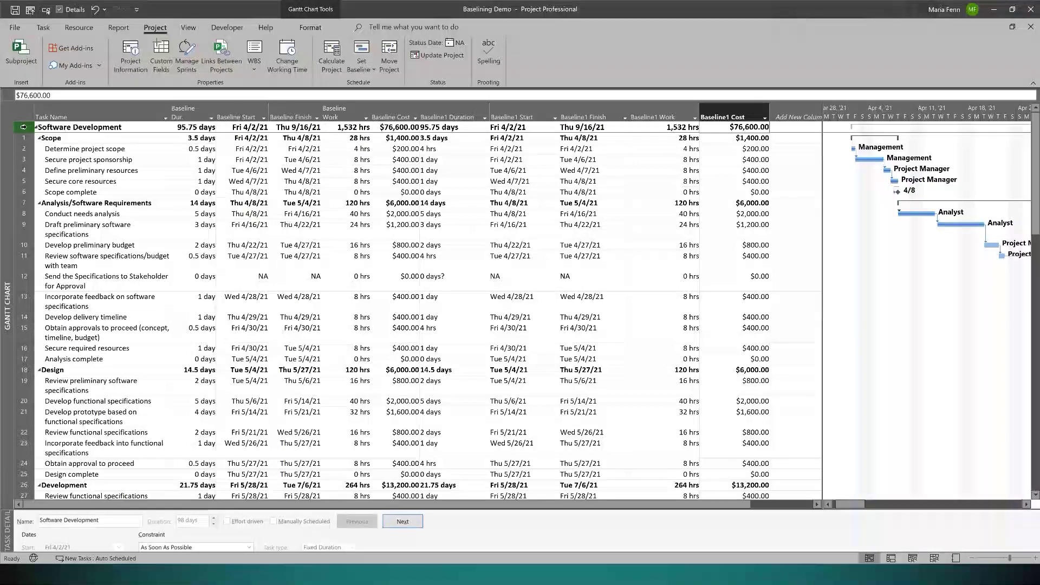
Step: Compare the project summary task's Baseline duration, start, finish and work with the matching Baseline1 values
click(23, 127)
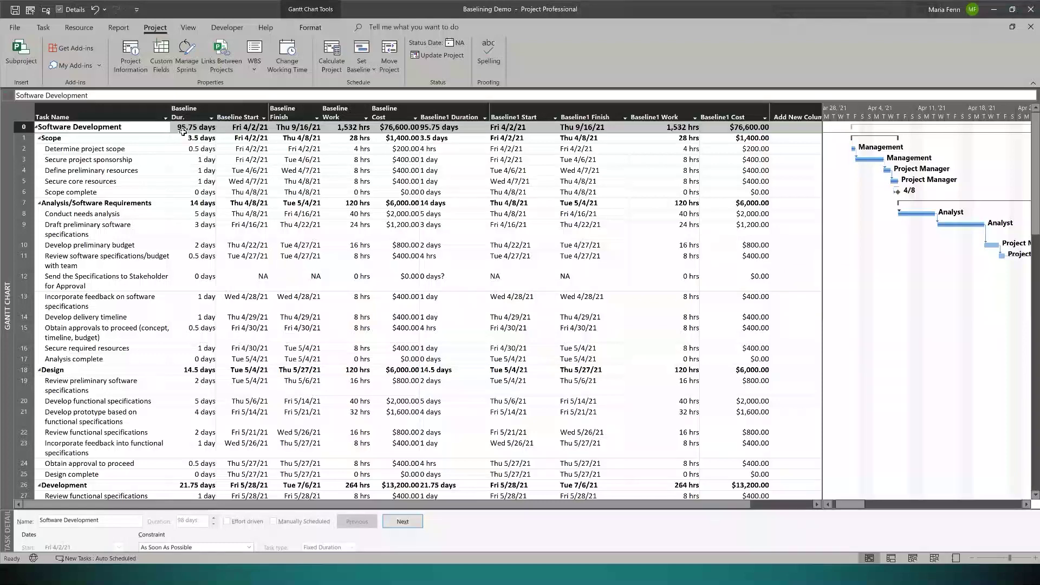
click(469, 125)
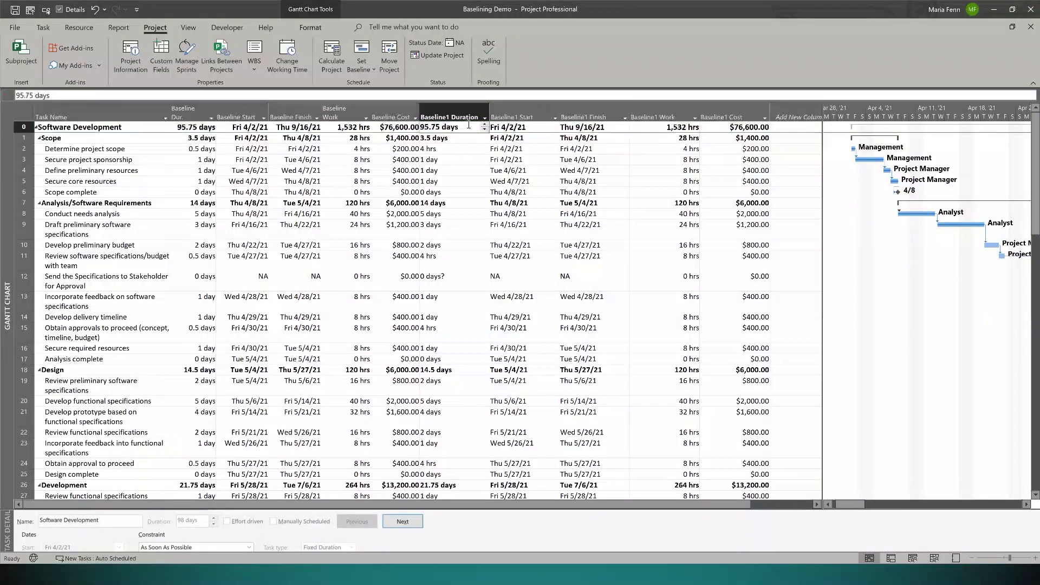
click(252, 129)
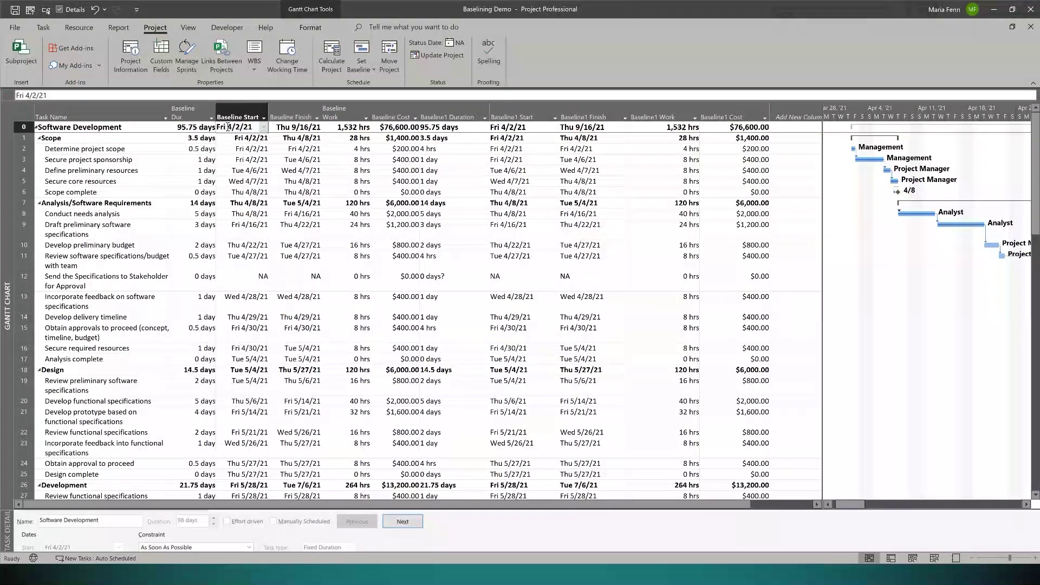
click(516, 128)
click(308, 130)
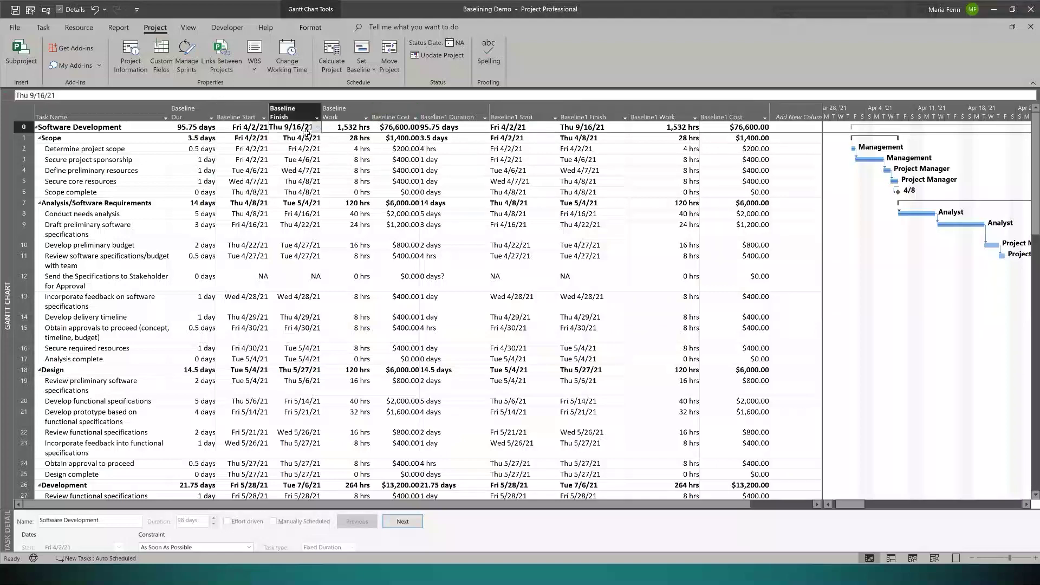
click(588, 128)
click(355, 128)
click(669, 133)
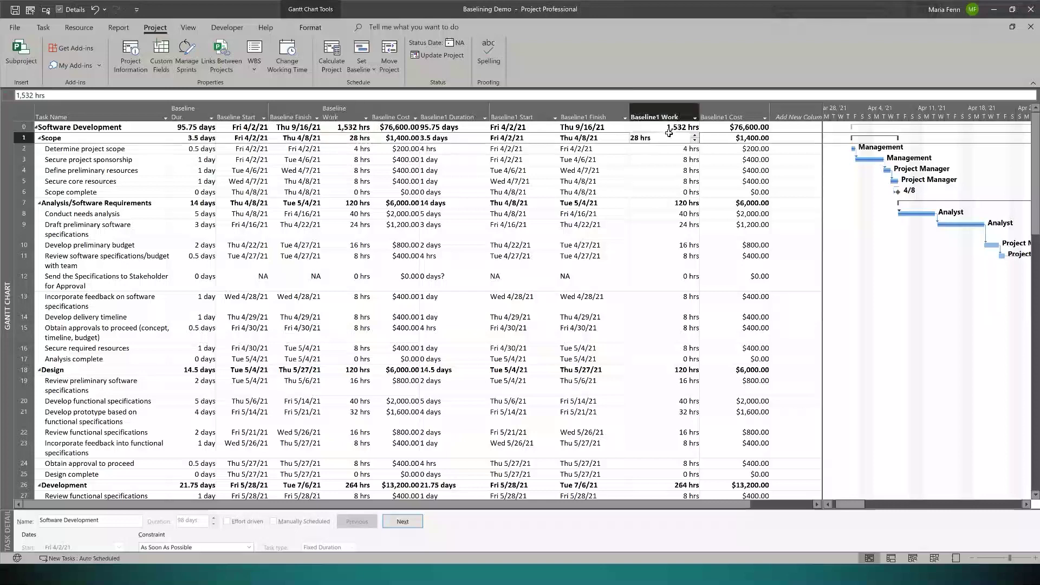
click(667, 128)
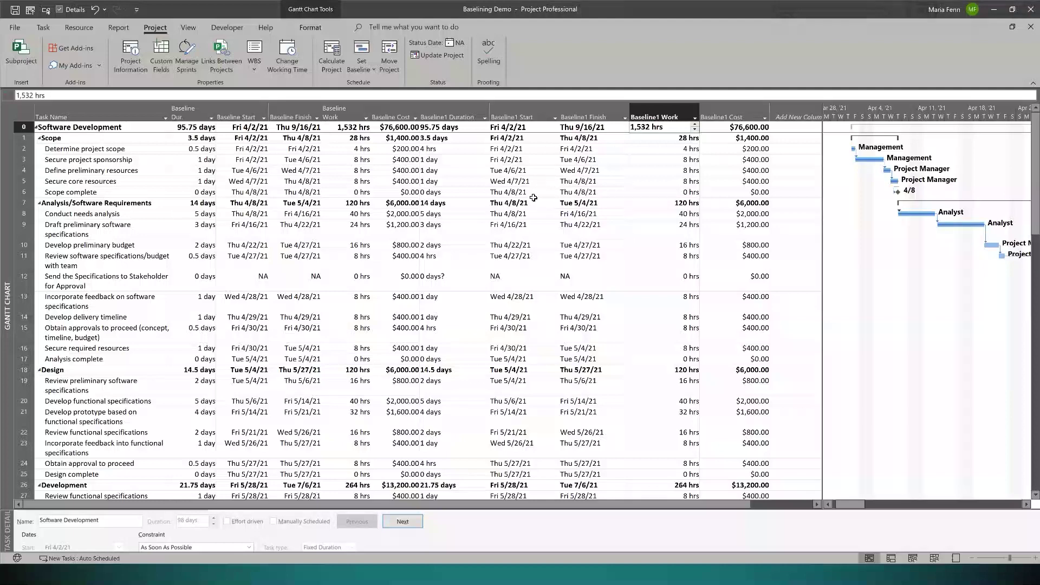
Step: Set the original Baseline again for the entire project, overwriting its saved data, and check the summary task's Baseline Work
click(358, 70)
click(383, 85)
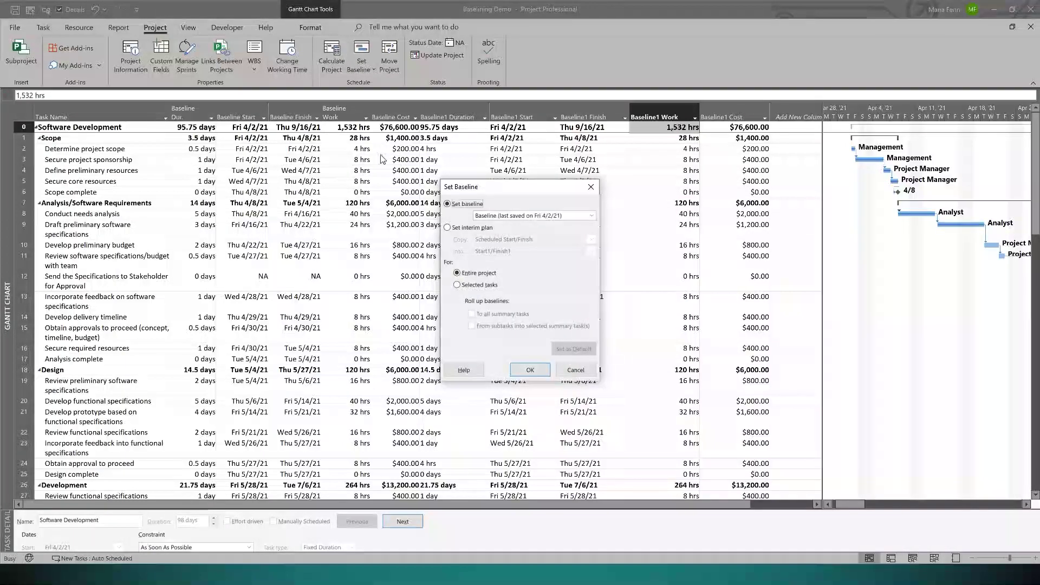
click(591, 215)
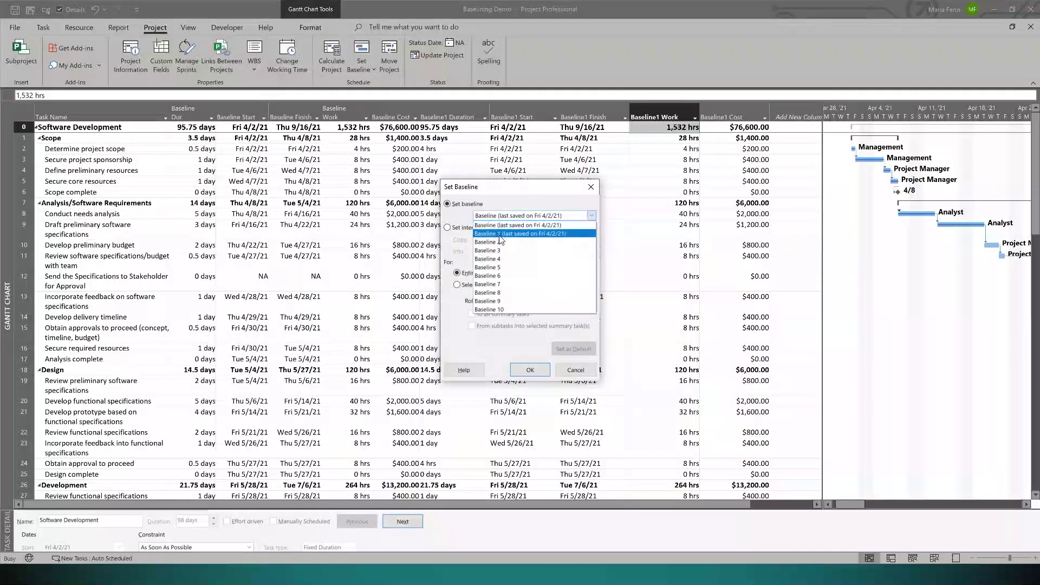
click(515, 225)
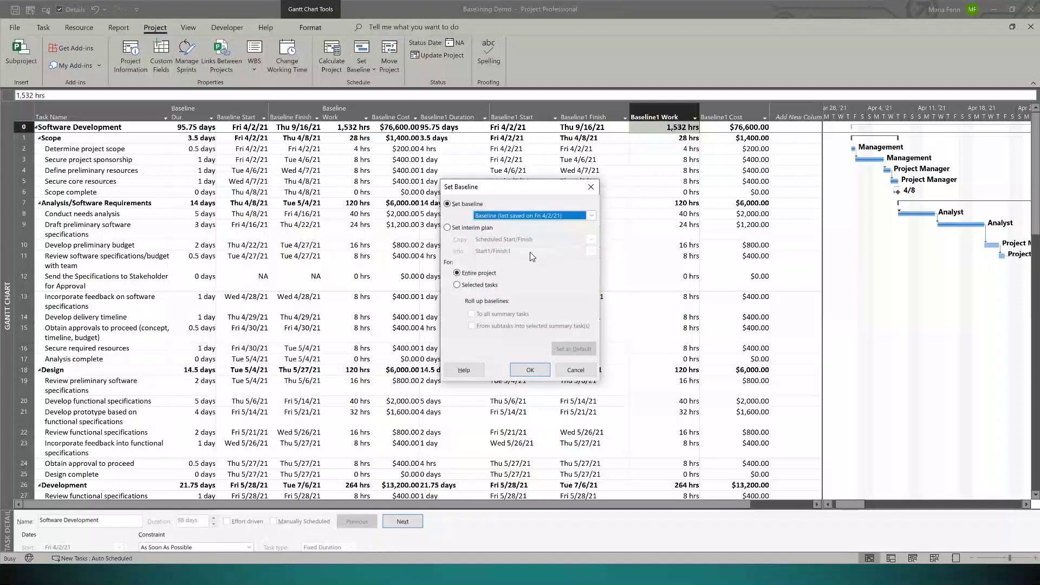
click(536, 369)
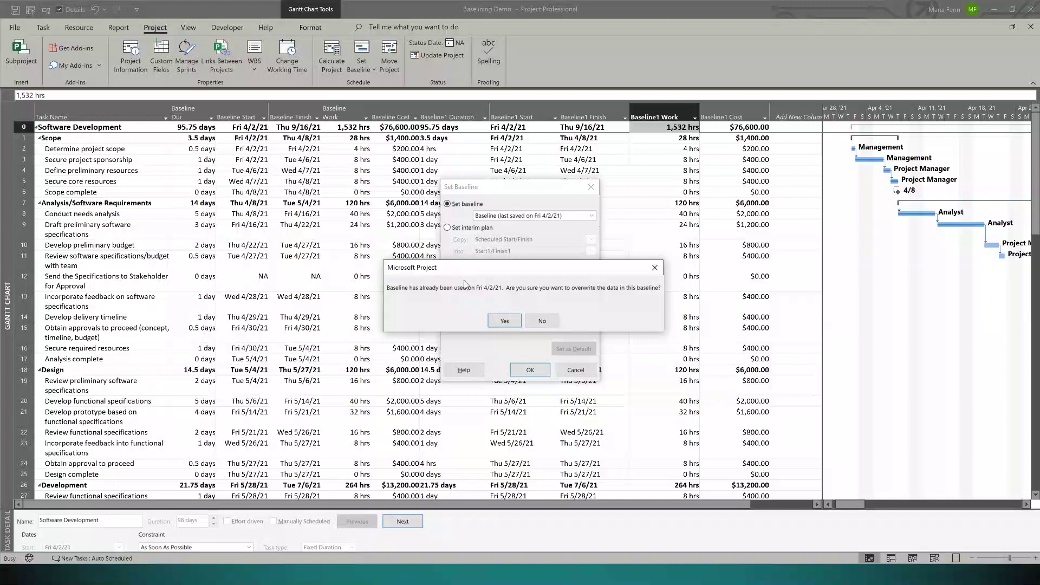
click(515, 319)
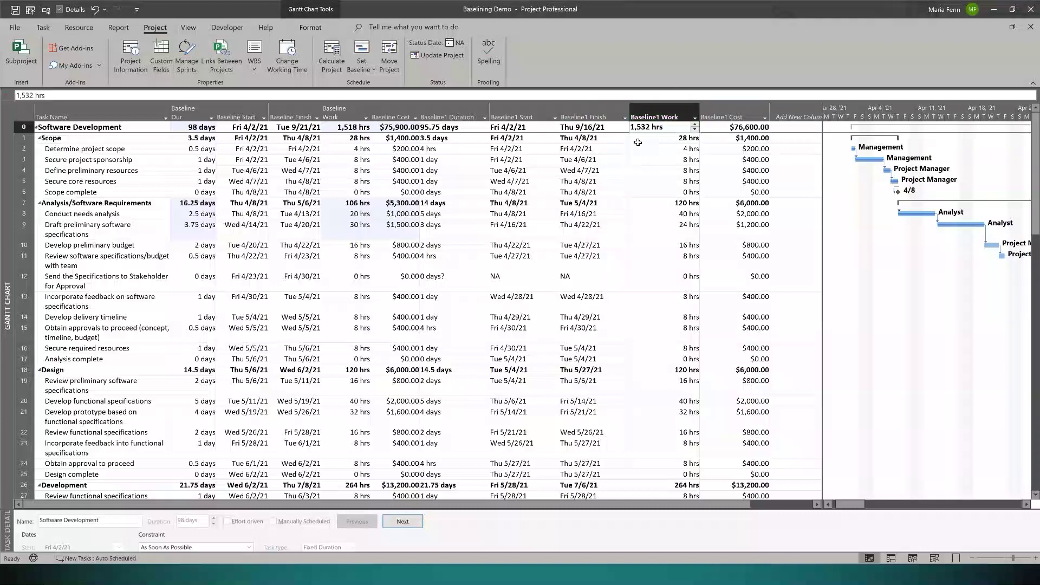
click(337, 127)
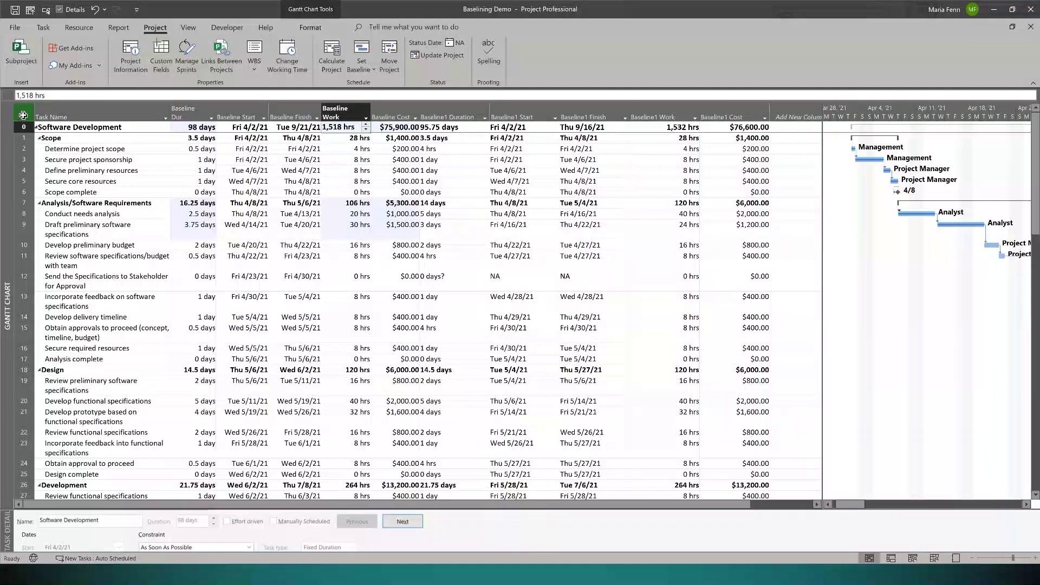
Step: Apply the Enterprise Entry table to the Gantt Chart and enlarge the table area to show all its columns
click(185, 28)
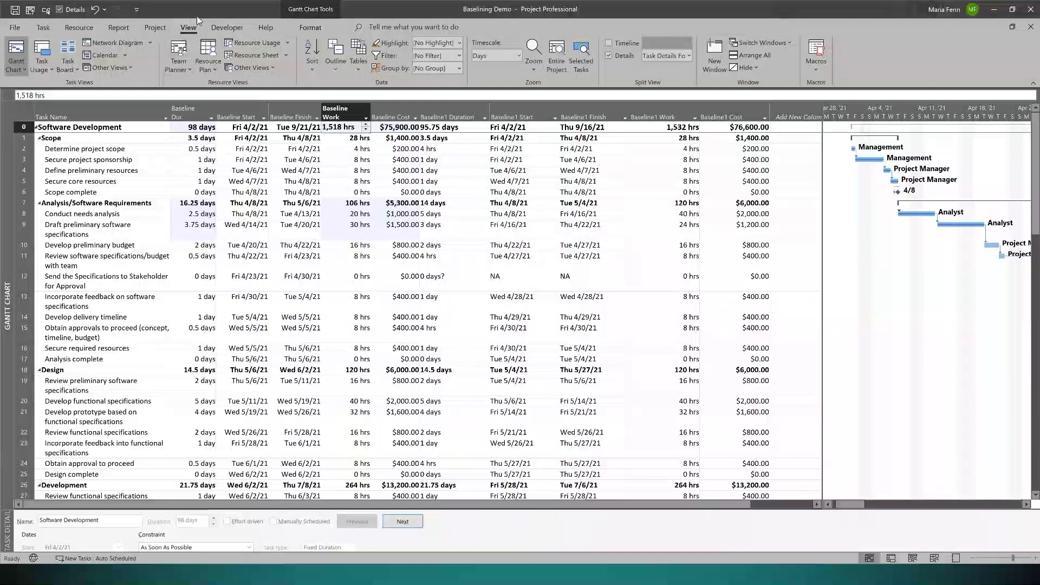
click(356, 67)
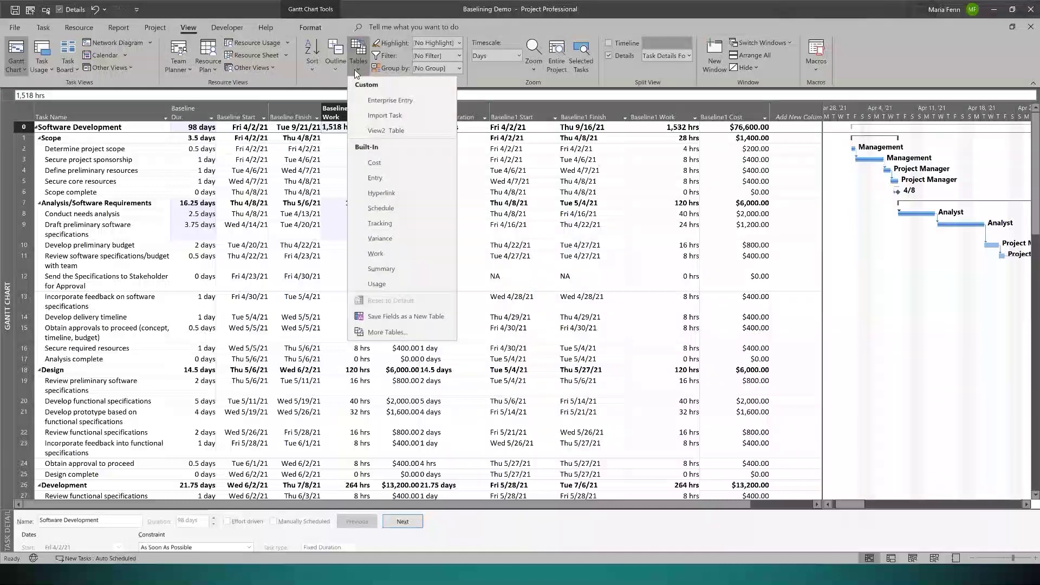
click(375, 100)
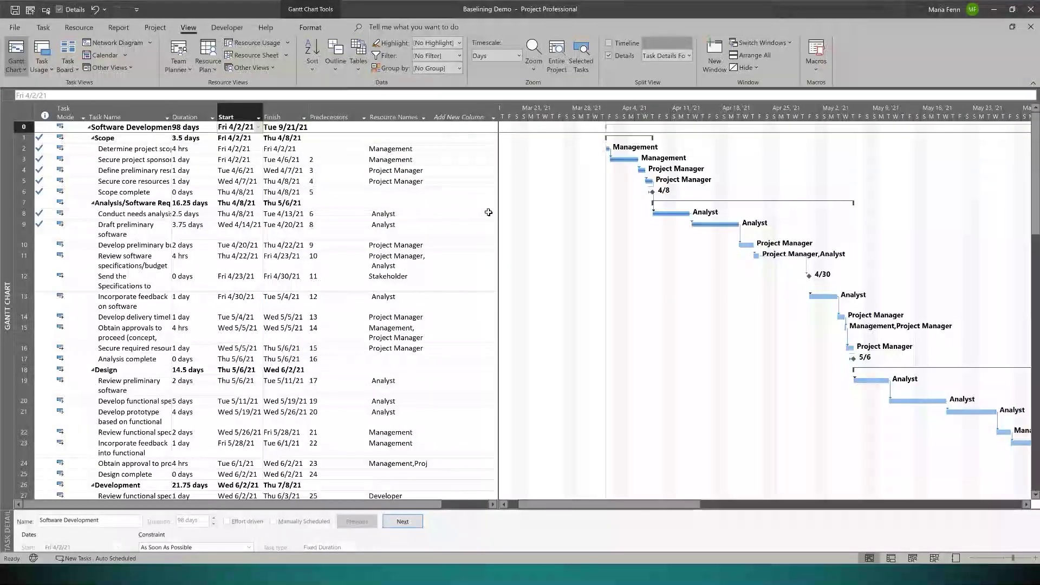
drag(497, 211, 715, 212)
click(246, 255)
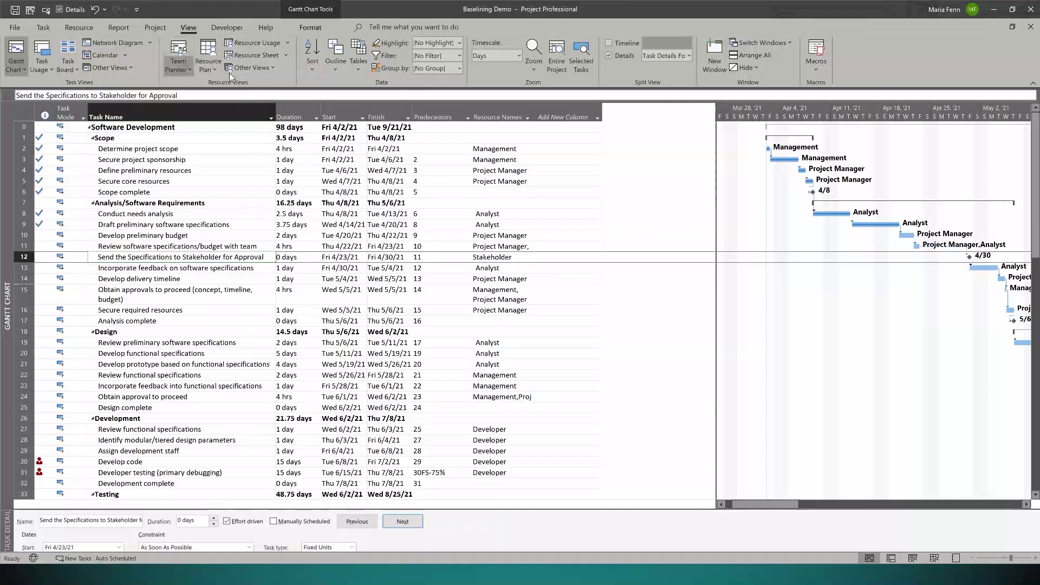
right_click(438, 112)
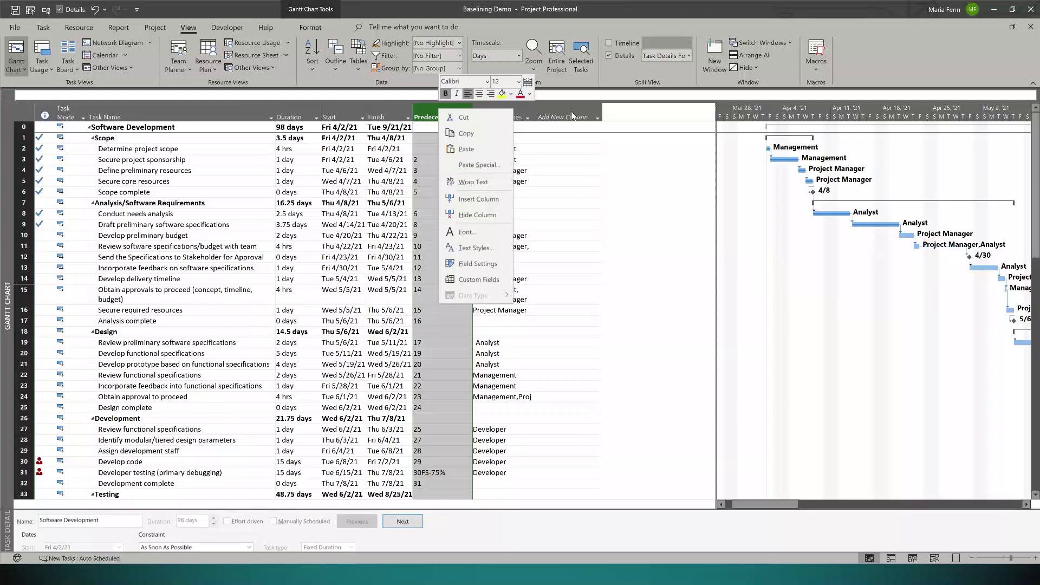
click(575, 199)
click(579, 193)
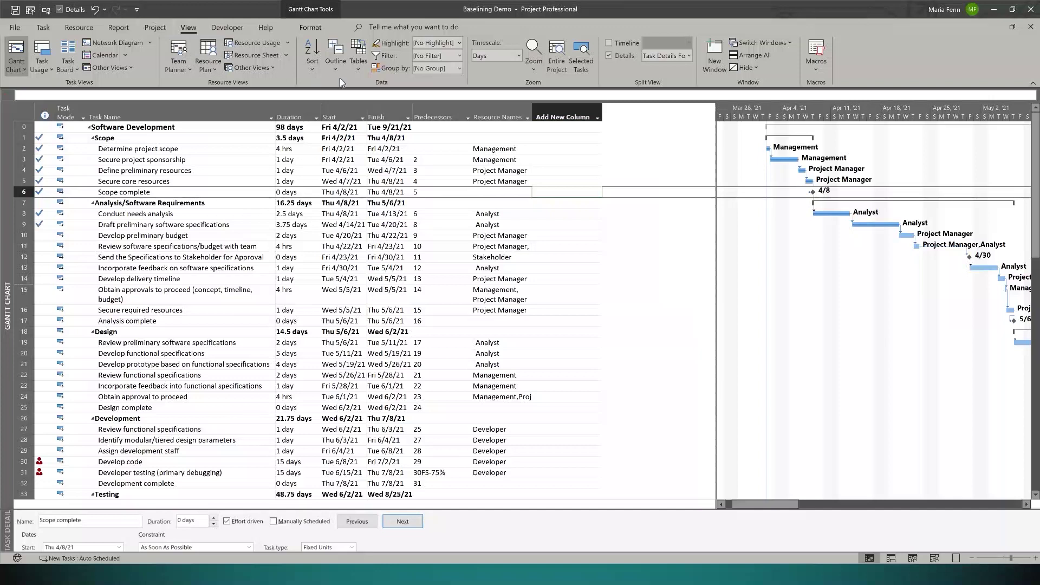
Step: Start a copy of the Baseline task table from the full list of tables
click(358, 68)
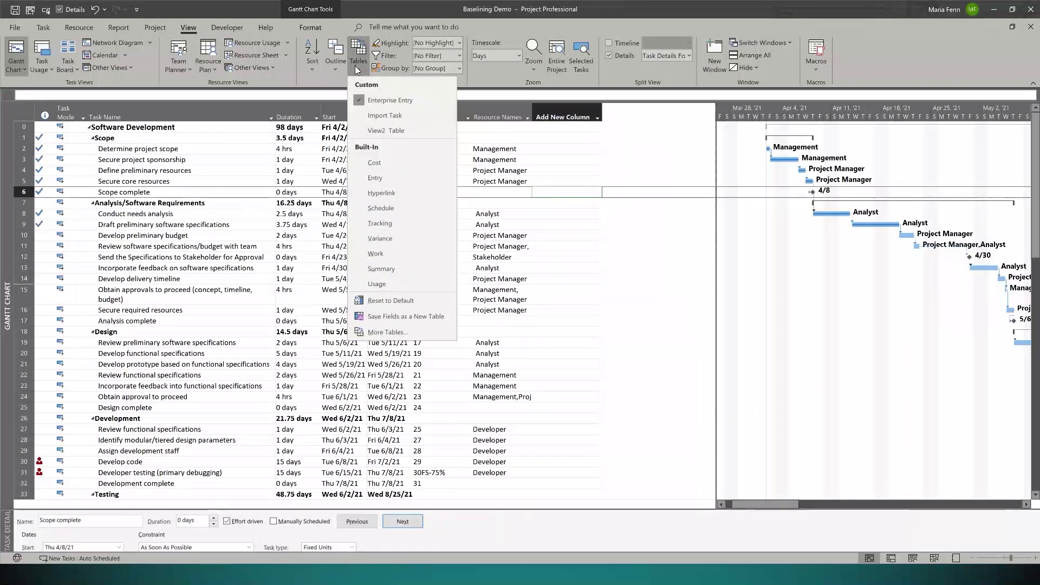
click(402, 338)
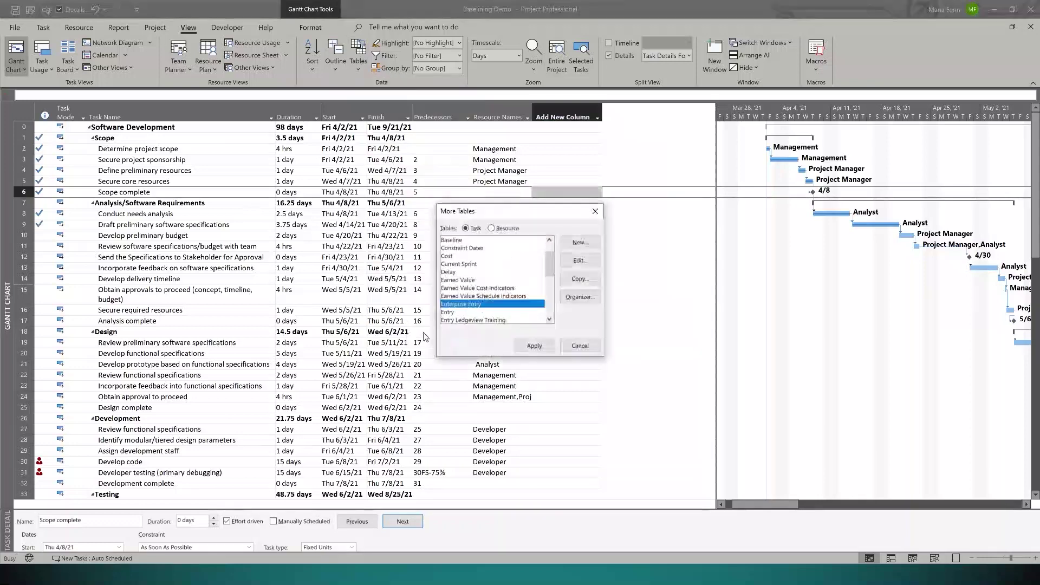
drag(545, 269, 544, 246)
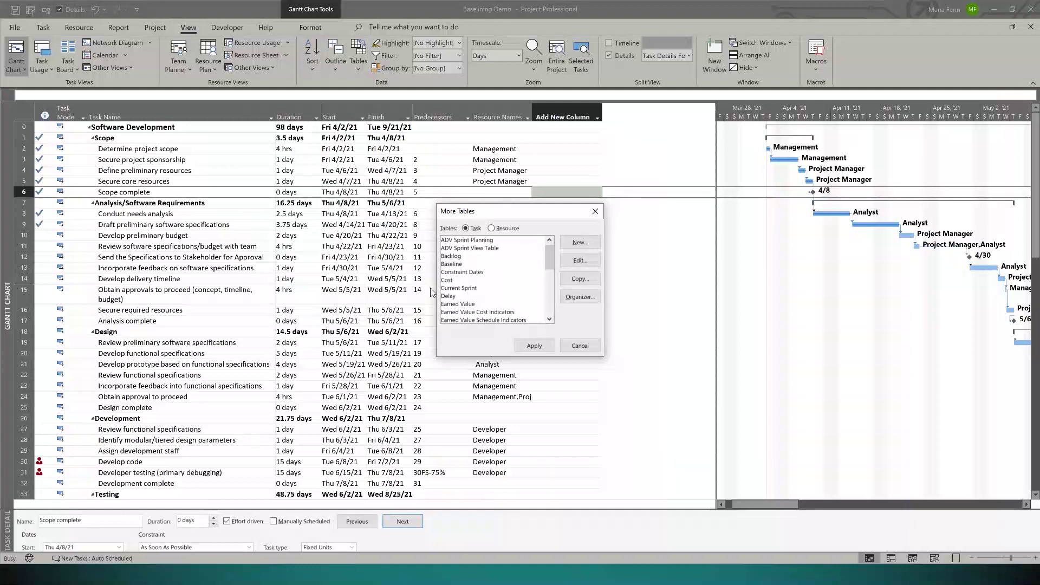
click(445, 265)
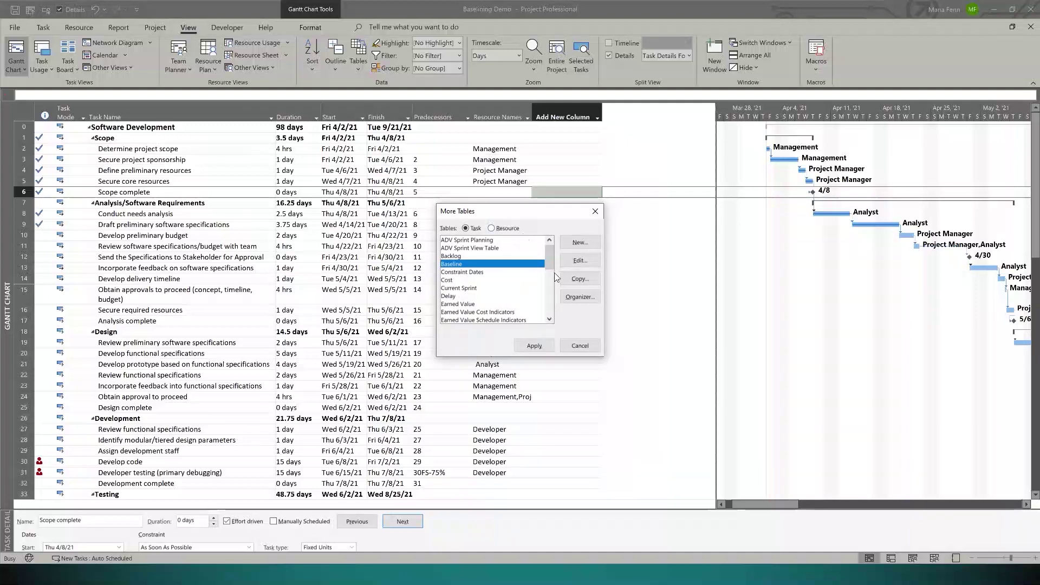
click(579, 279)
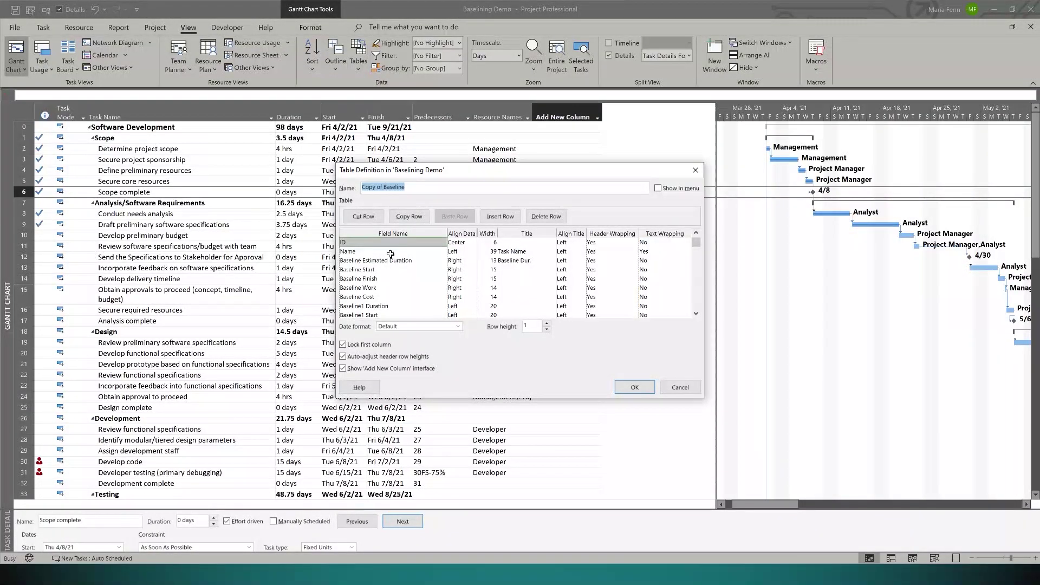
Step: Review the Baseline and Baseline1 field rows in the copied table's definition
click(398, 313)
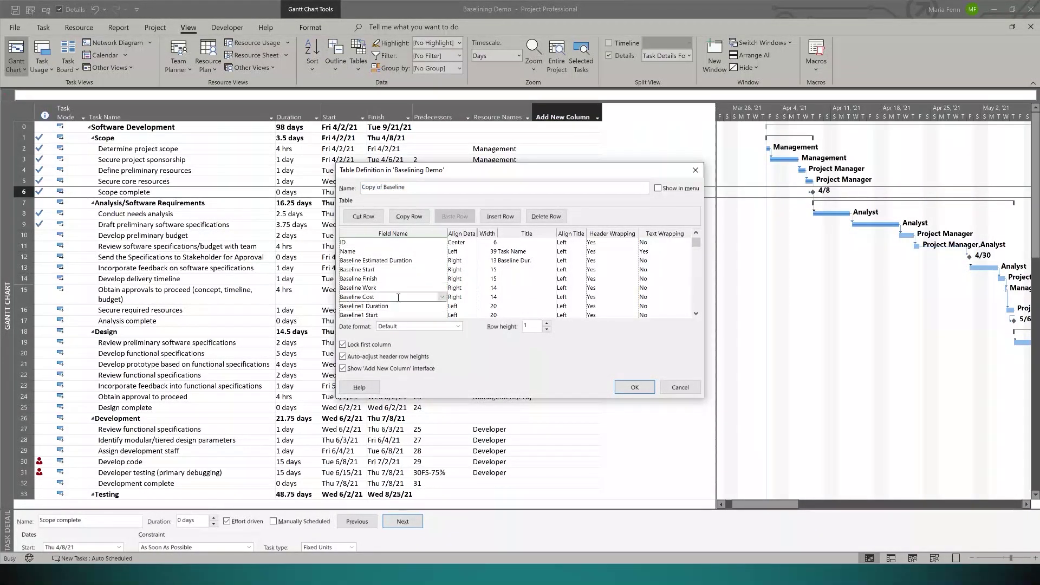
click(401, 269)
drag(697, 245, 697, 247)
click(358, 242)
key(Delete)
key(Delete)
key(Delete)
key(Delete)
key(Delete)
key(Delete)
key(Delete)
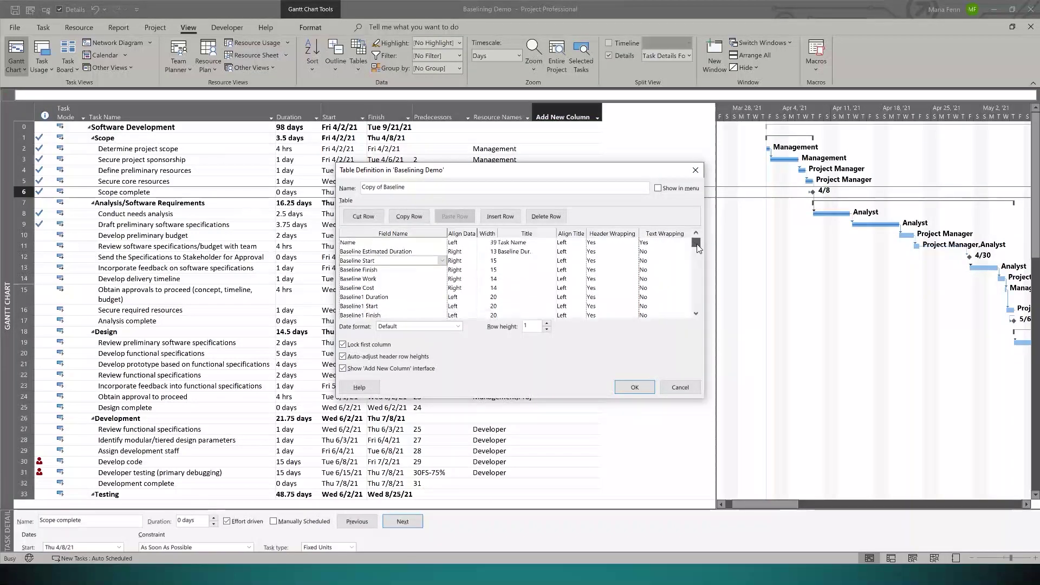
click(358, 250)
click(360, 260)
click(367, 278)
click(365, 287)
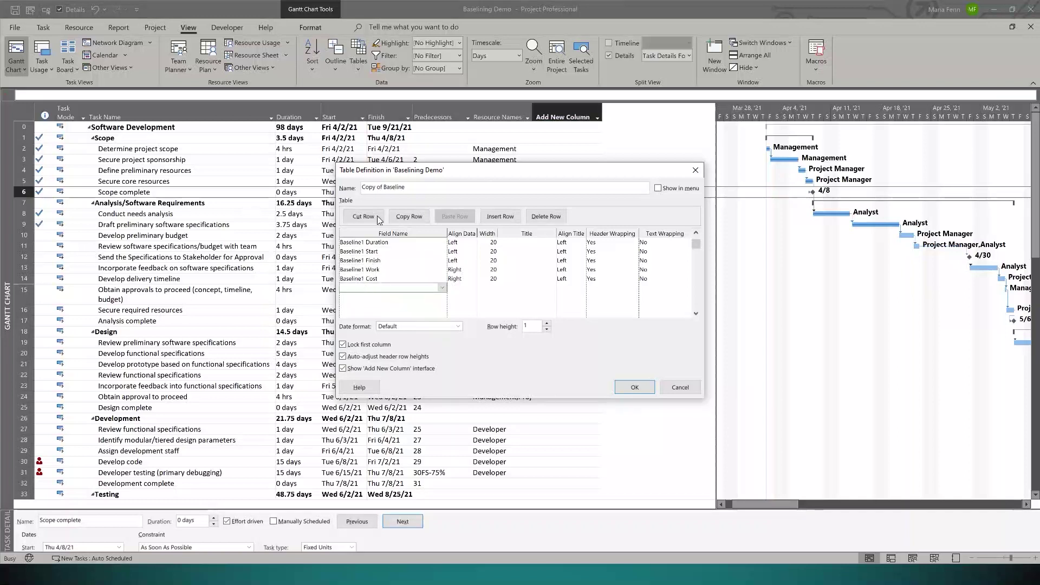
Step: Check the copied table's name and its Baseline1 fields, then discard the copy and close the list of tables
drag(405, 187, 344, 185)
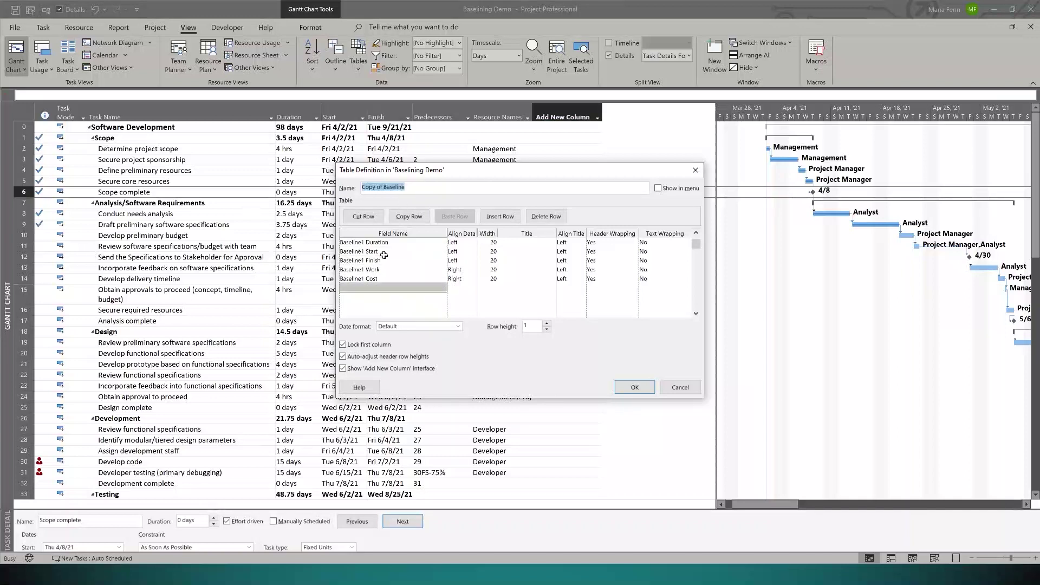
click(371, 277)
click(380, 250)
click(377, 243)
click(368, 261)
click(364, 279)
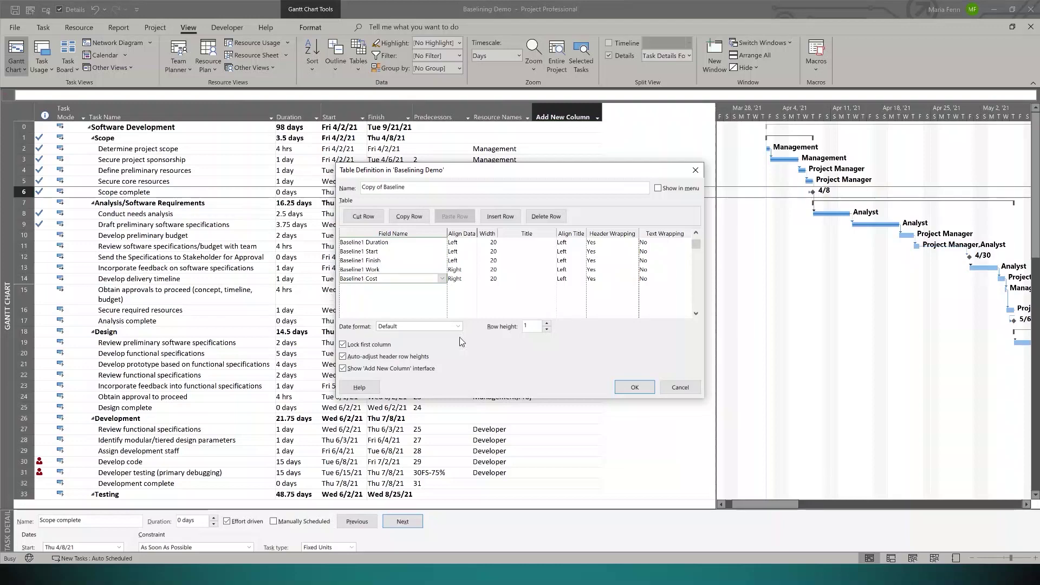
click(680, 388)
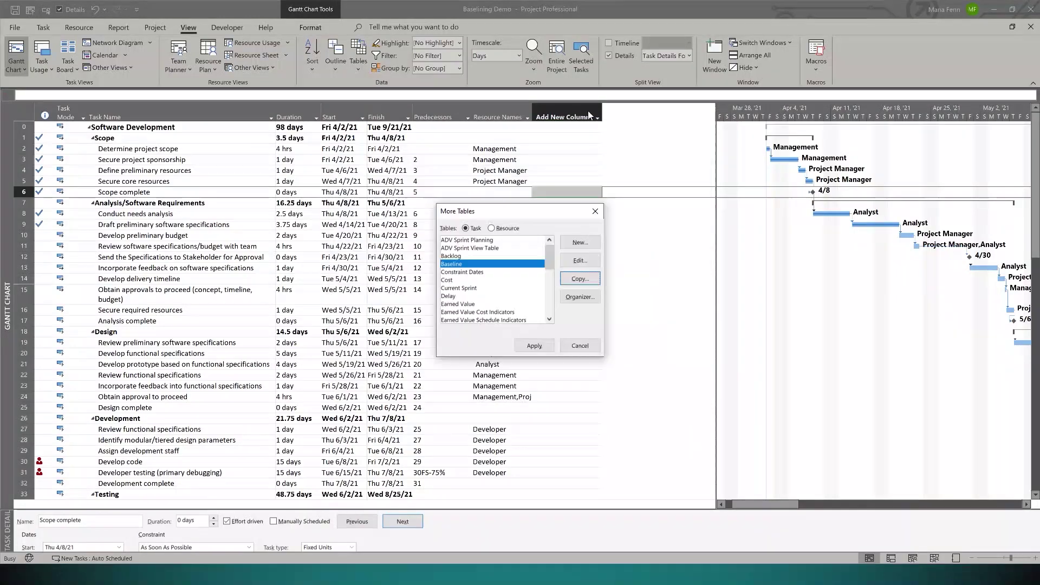
click(584, 347)
Step: Apply the Baseline task table to the Gantt Chart from the full list of tables
click(22, 122)
right_click(22, 123)
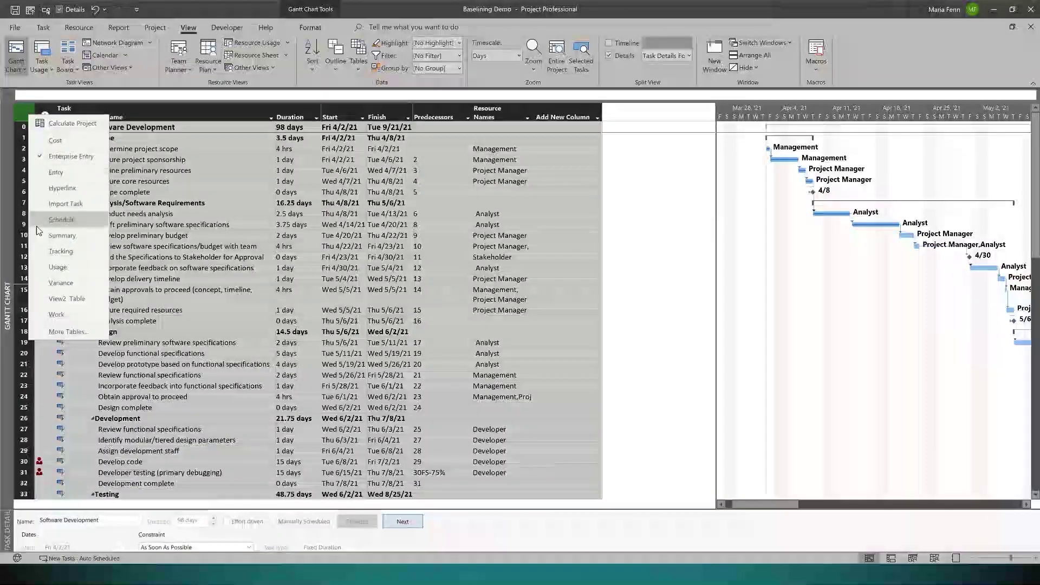
click(64, 330)
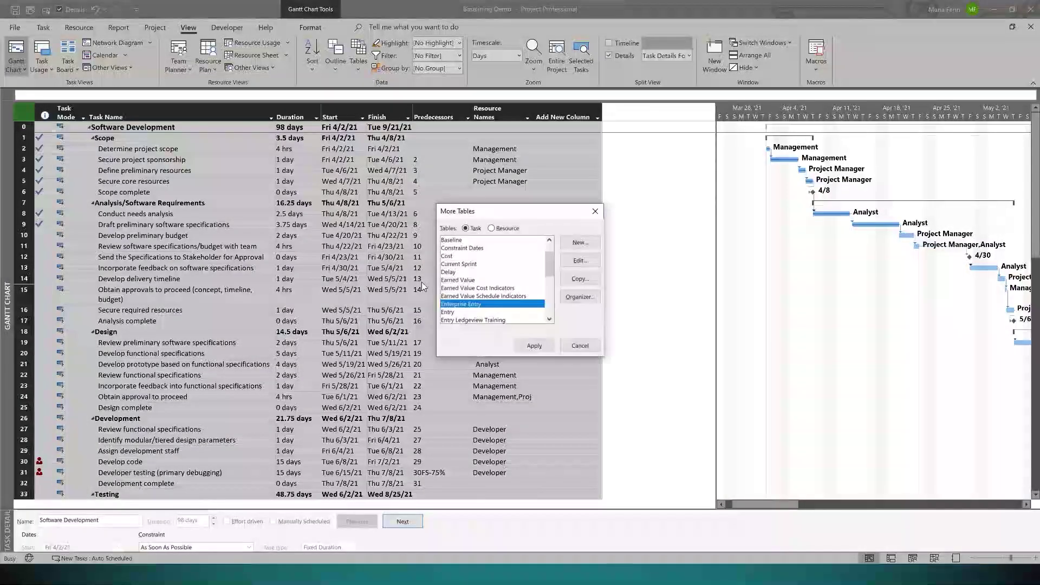
click(461, 240)
click(534, 347)
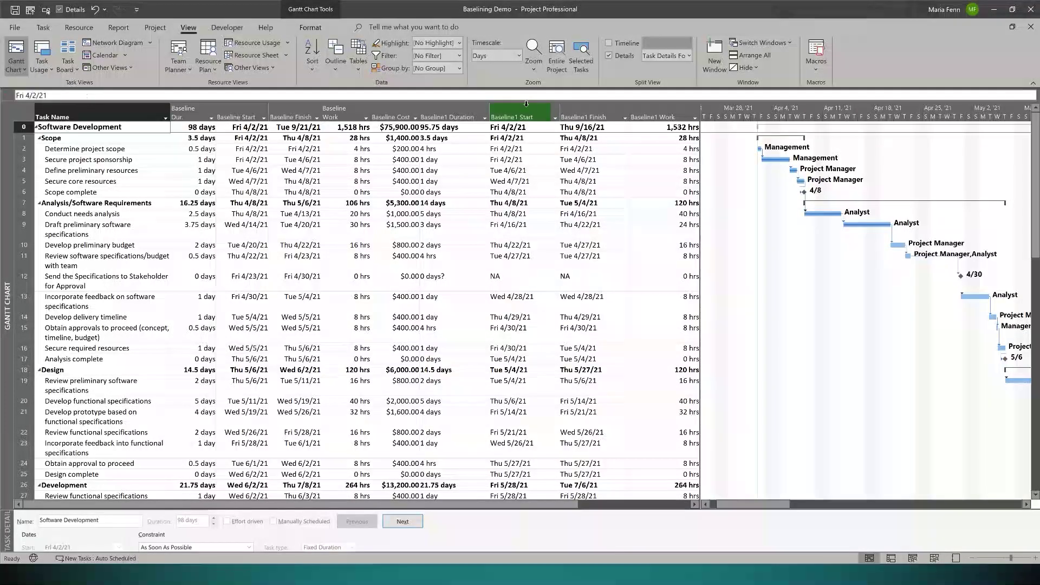
Step: Hide the Baseline1 Start, Baseline1 Finish, Baseline1 Work and Baseline1 Cost columns in the Baseline table
click(525, 118)
right_click(525, 119)
click(566, 240)
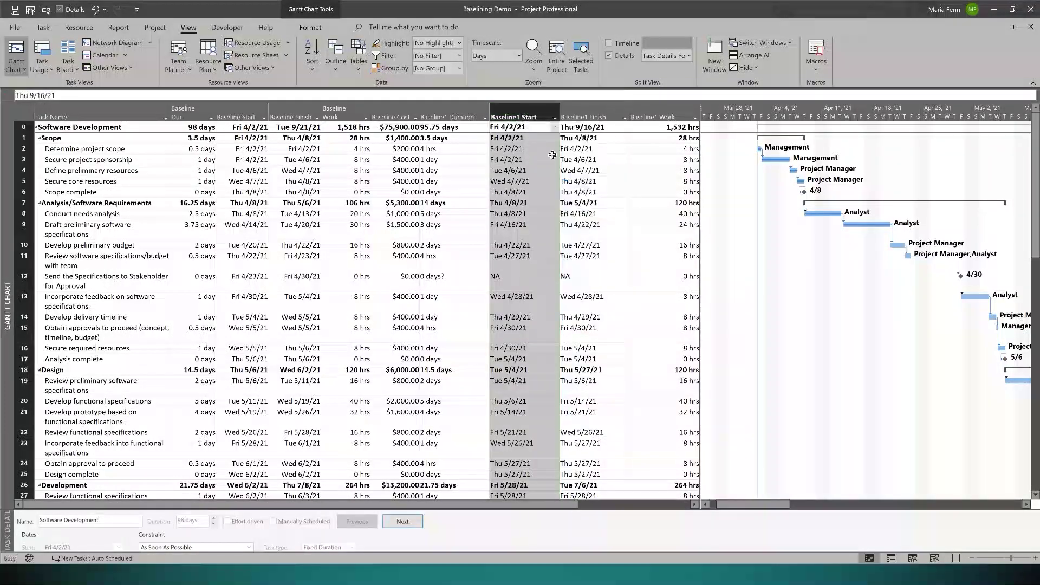
right_click(518, 107)
click(563, 230)
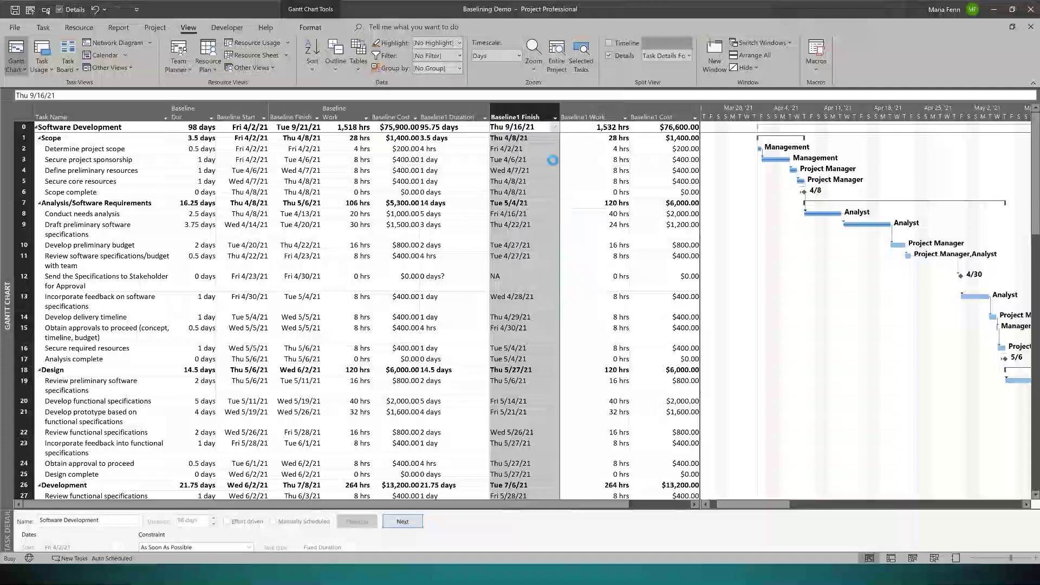
right_click(517, 110)
click(588, 214)
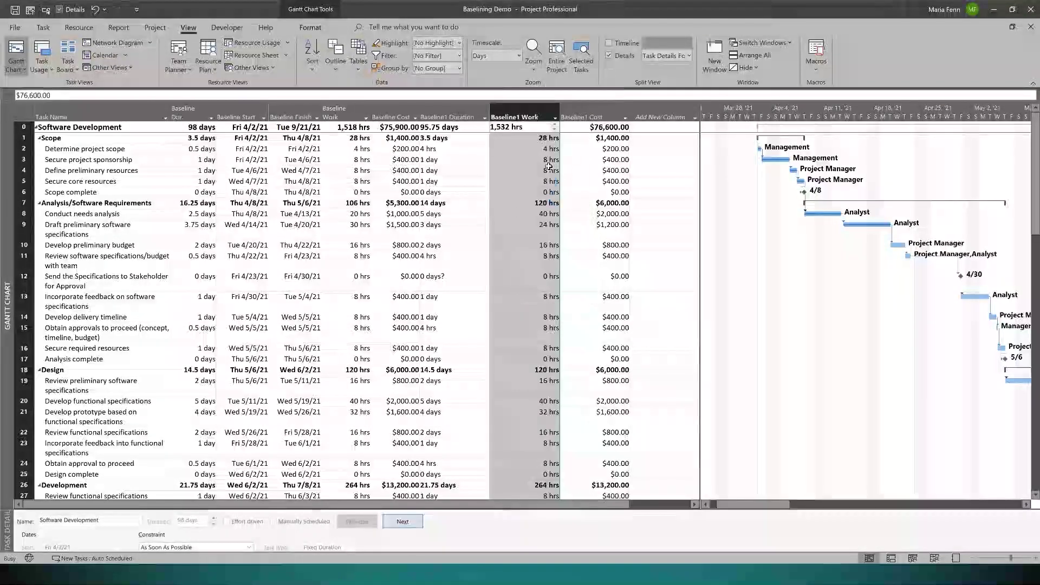
right_click(533, 114)
click(542, 238)
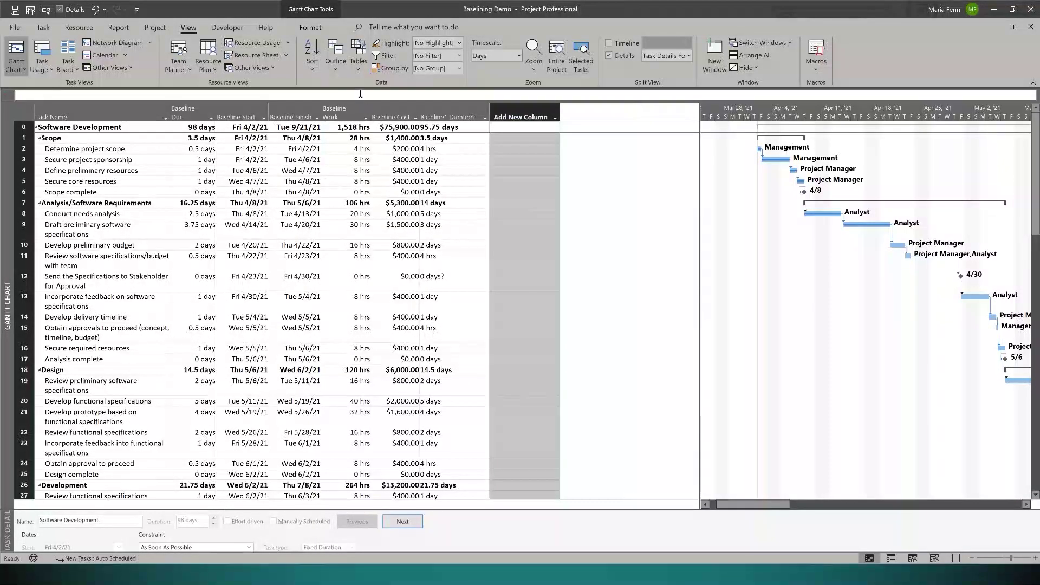
Step: Start a copy of the Baseline table to examine its field rows, then discard the copy and close the list of tables
click(359, 66)
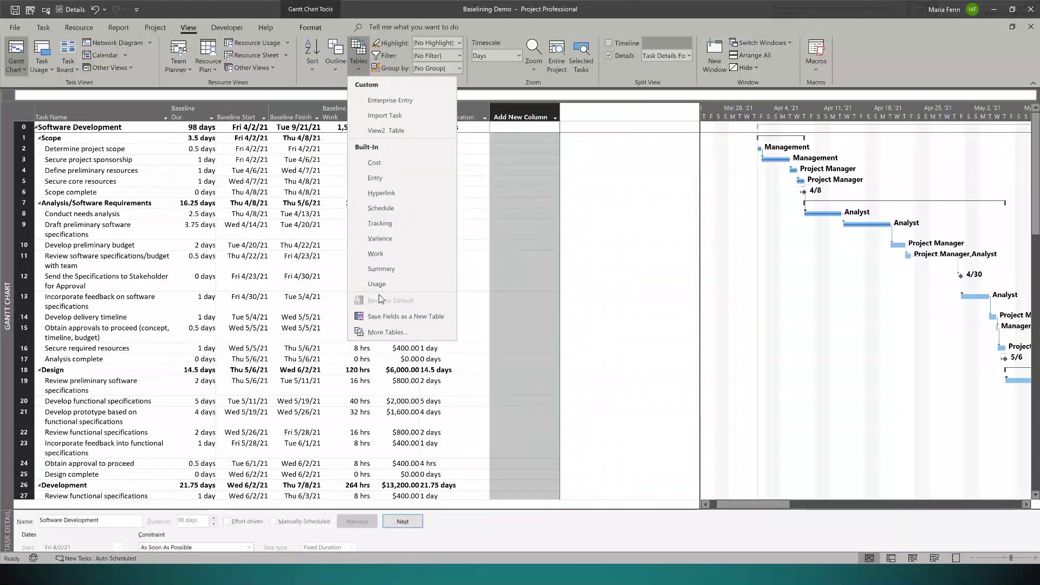
click(387, 332)
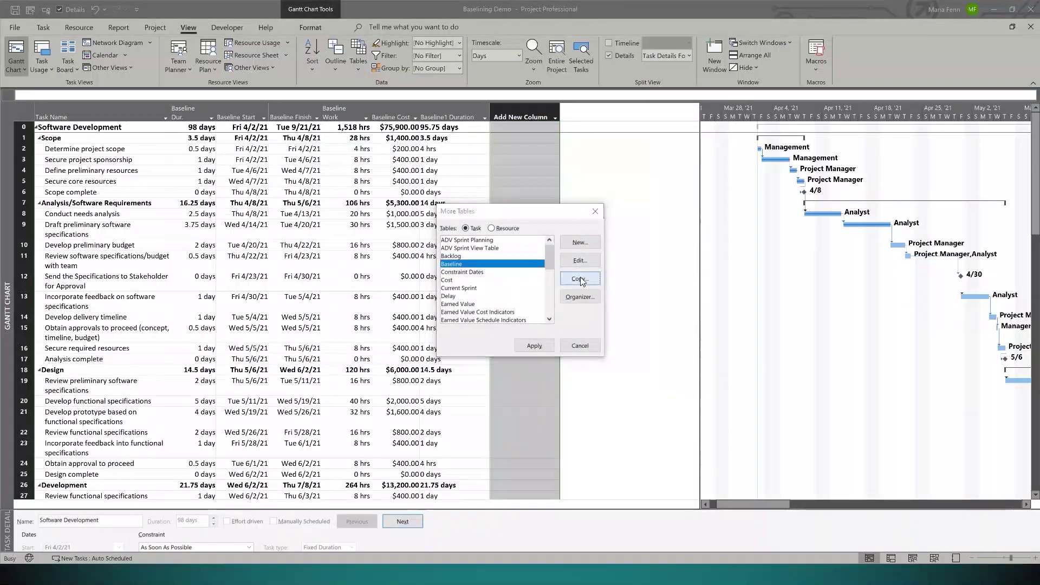
click(580, 278)
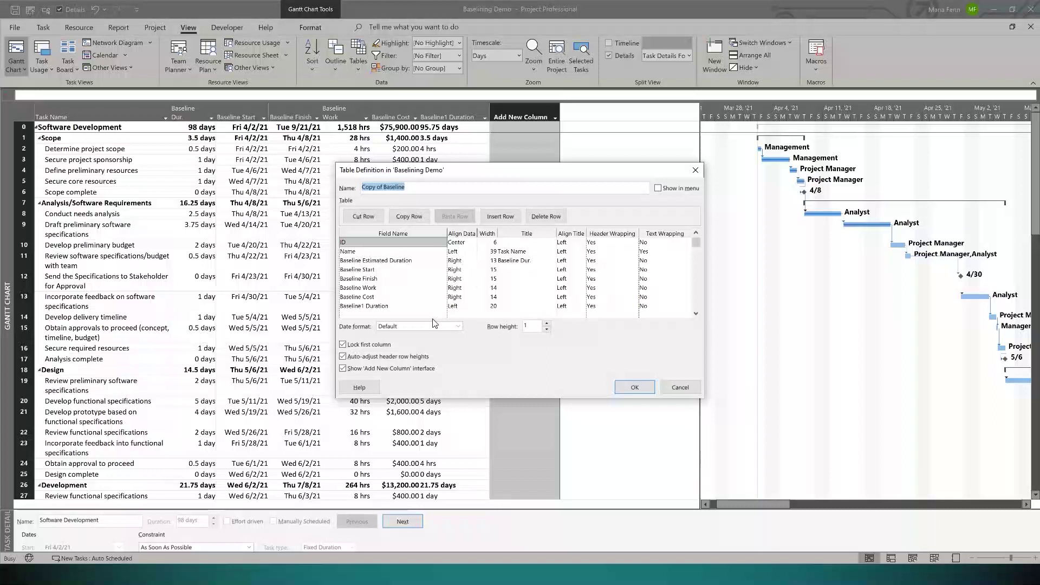
click(373, 307)
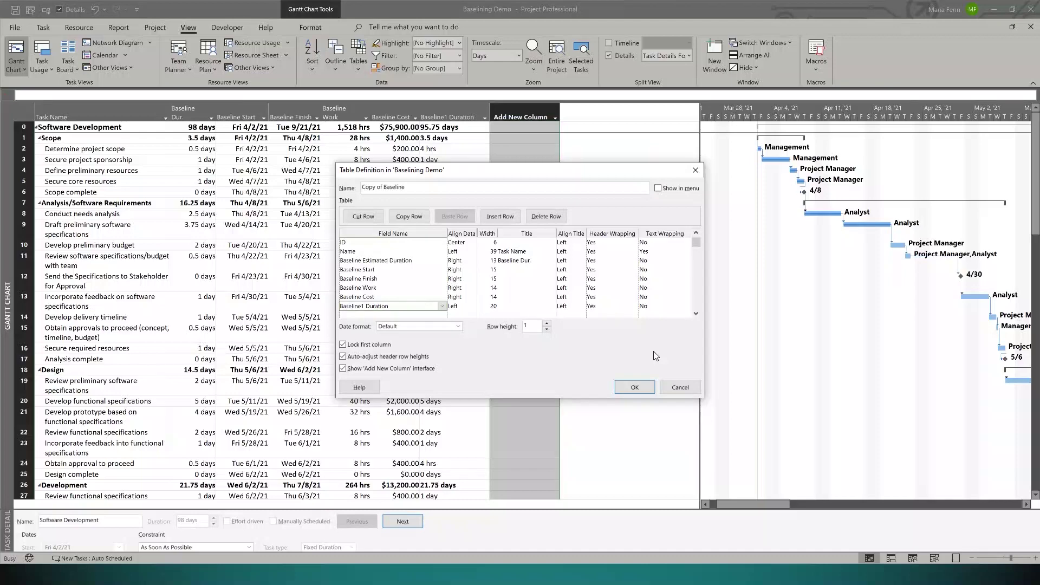
click(680, 386)
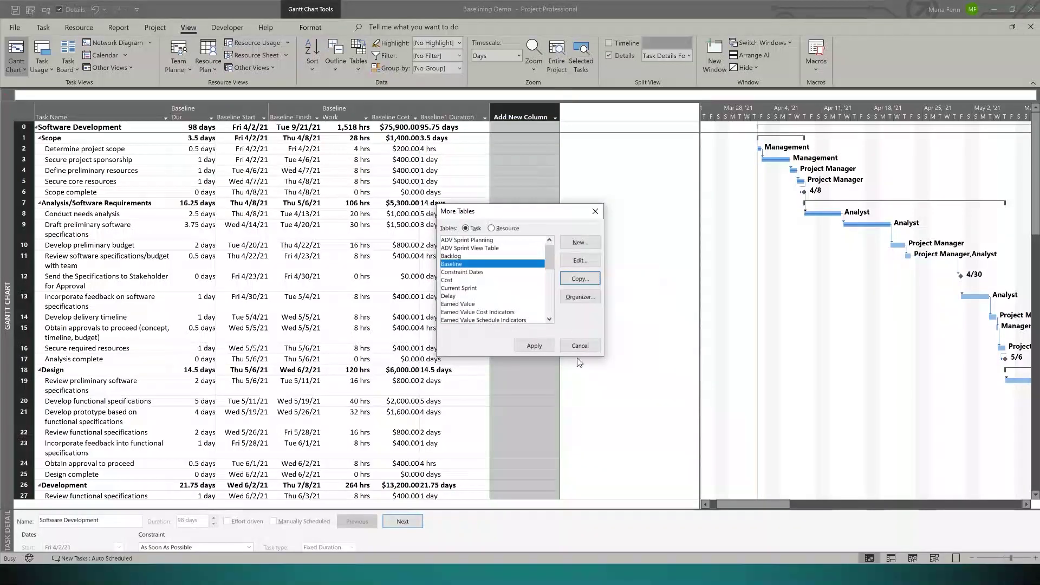
click(593, 346)
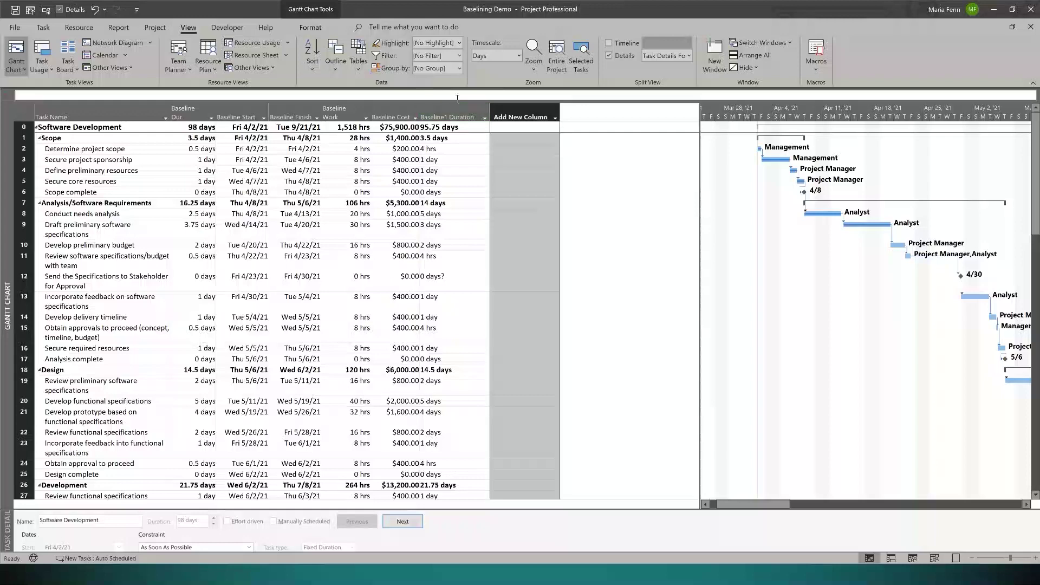
Step: Move the Baseline1 Duration column directly after Baseline Dur. and insert a Baseline1 Start column before Baseline Finish
click(454, 106)
drag(455, 114, 211, 110)
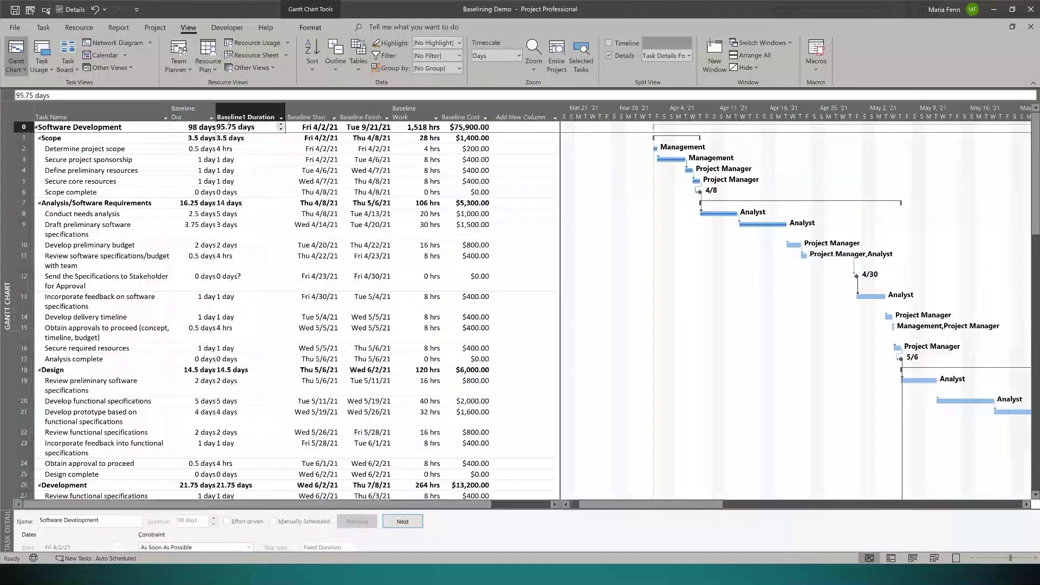
right_click(371, 118)
click(386, 209)
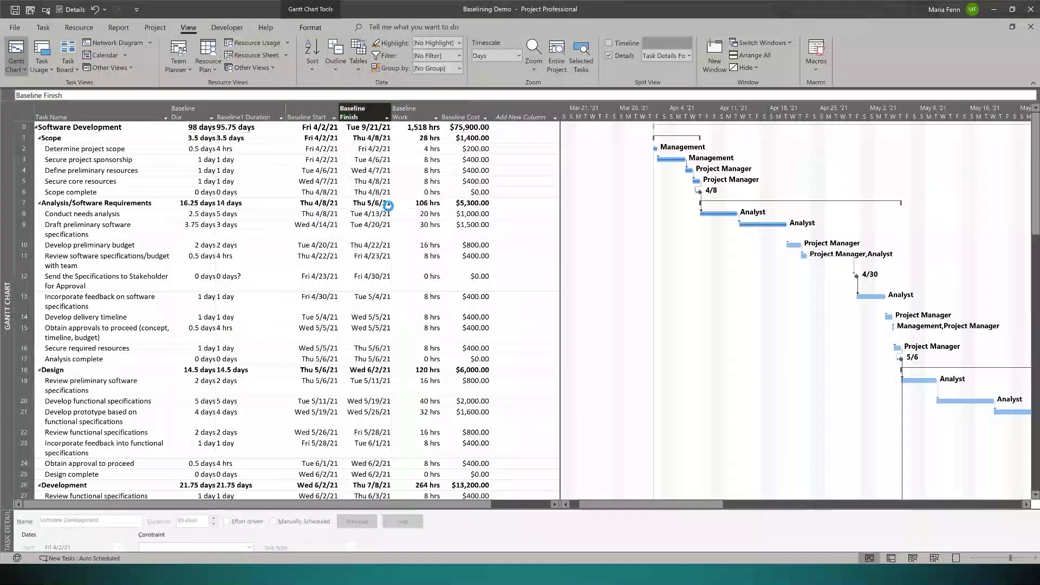
text(base)
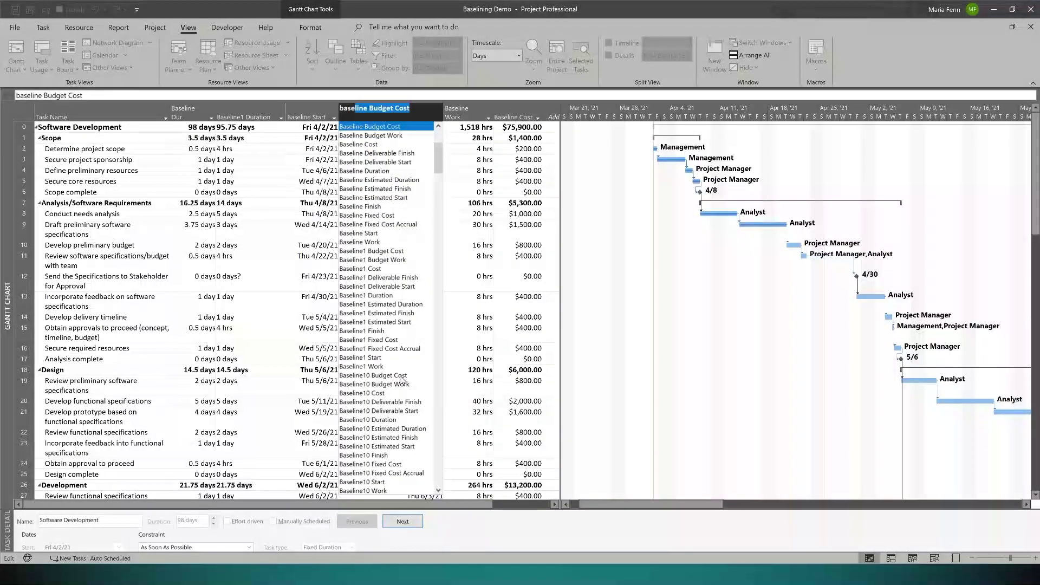
click(381, 358)
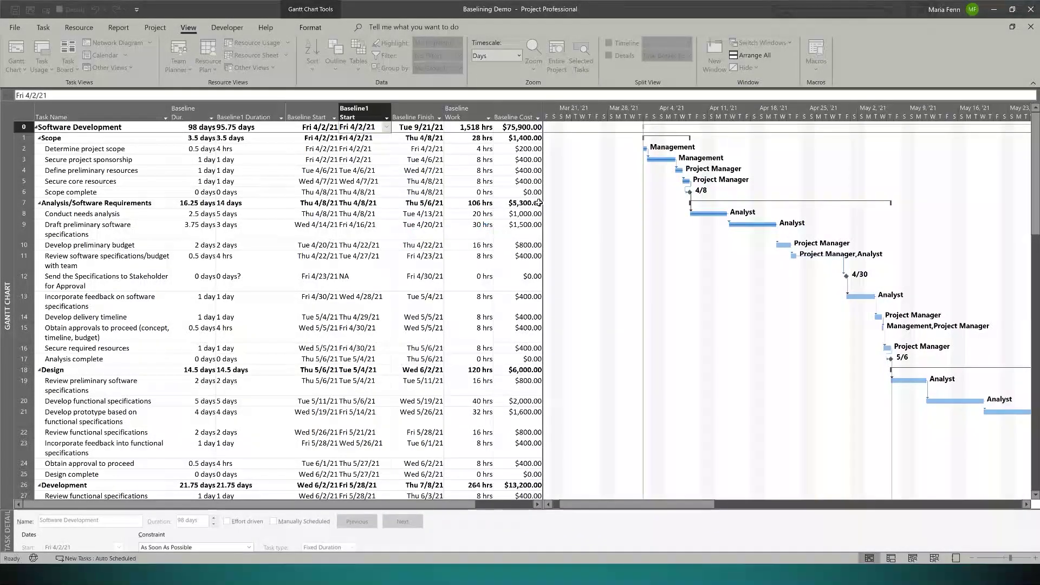
Step: Insert a Baseline1 Finish column before Baseline Work and widen the Baseline Dur. and Task Name columns
drag(544, 209, 798, 209)
click(457, 117)
right_click(458, 117)
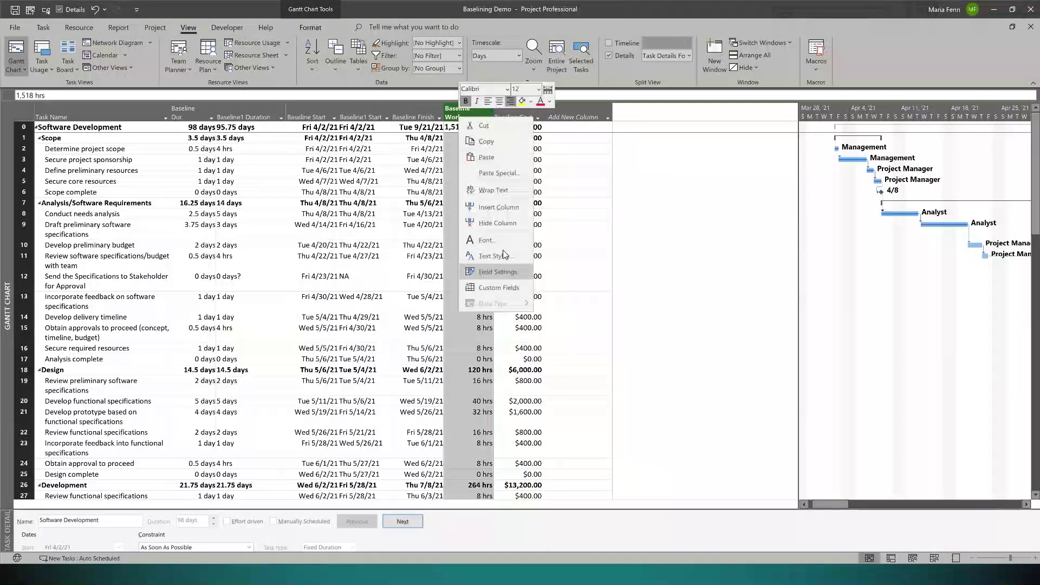
click(509, 215)
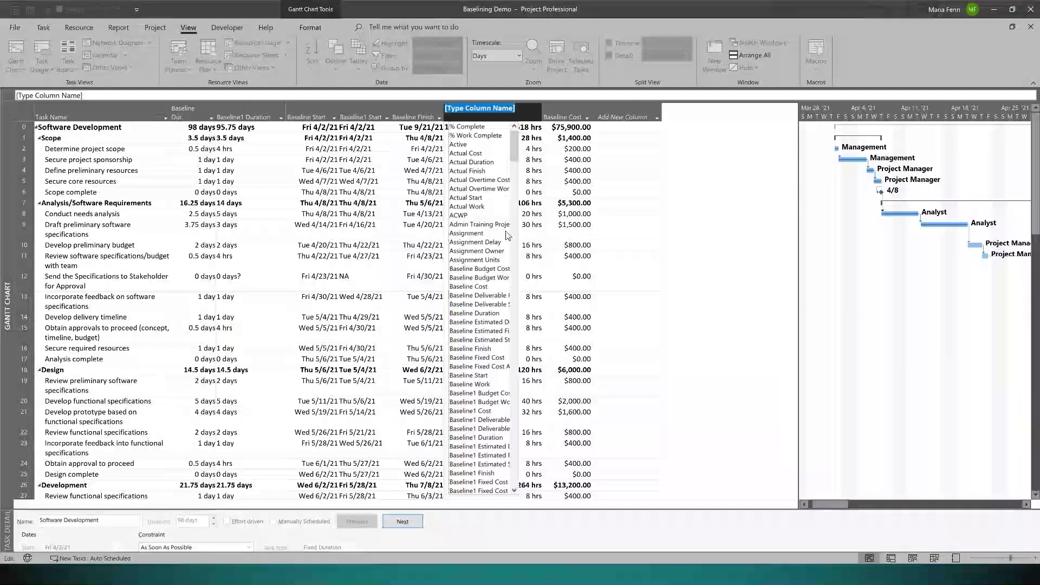
scroll(466, 409, down, 4)
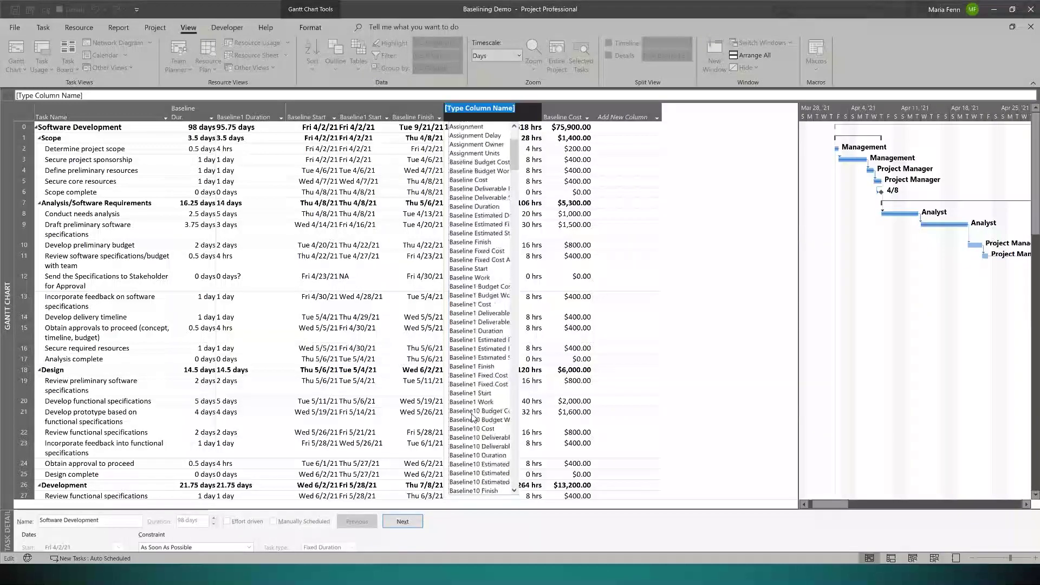
click(467, 367)
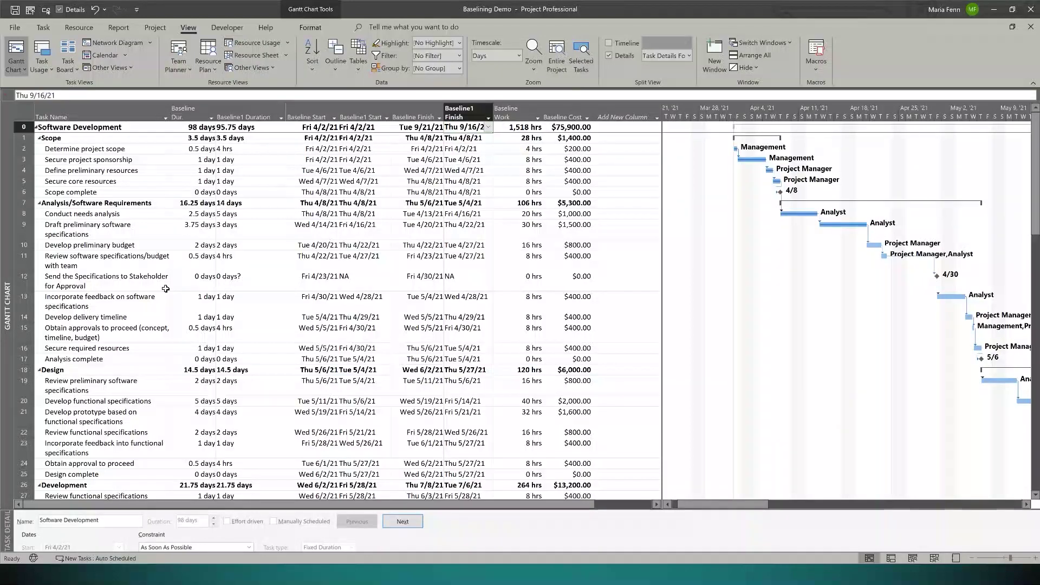
drag(217, 105, 235, 106)
drag(171, 111, 188, 114)
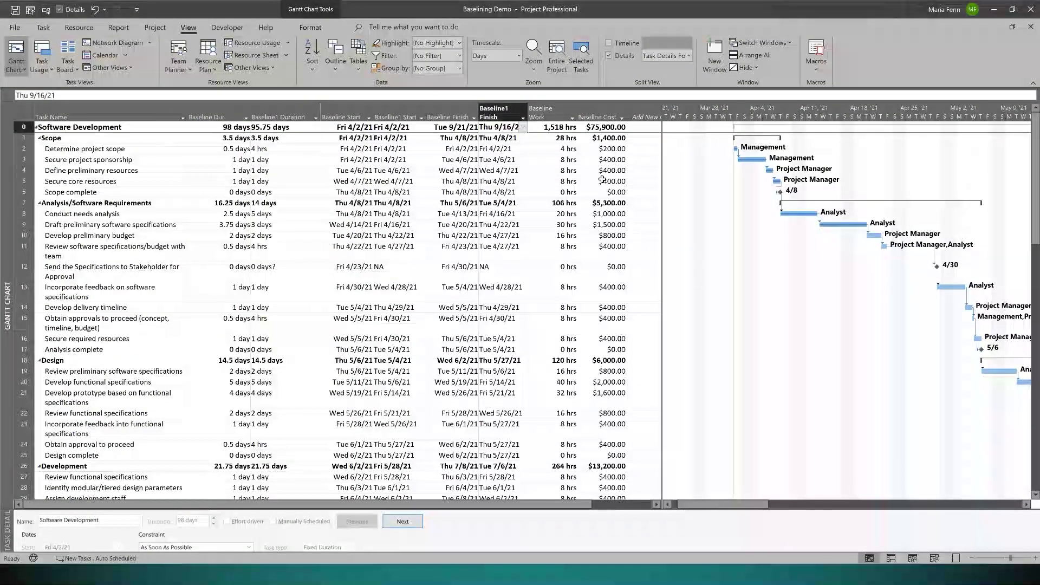
Step: Copy the Baseline table as "Baseline and Baseline 1 Comparison" and apply the copy to the Gantt Chart
click(357, 65)
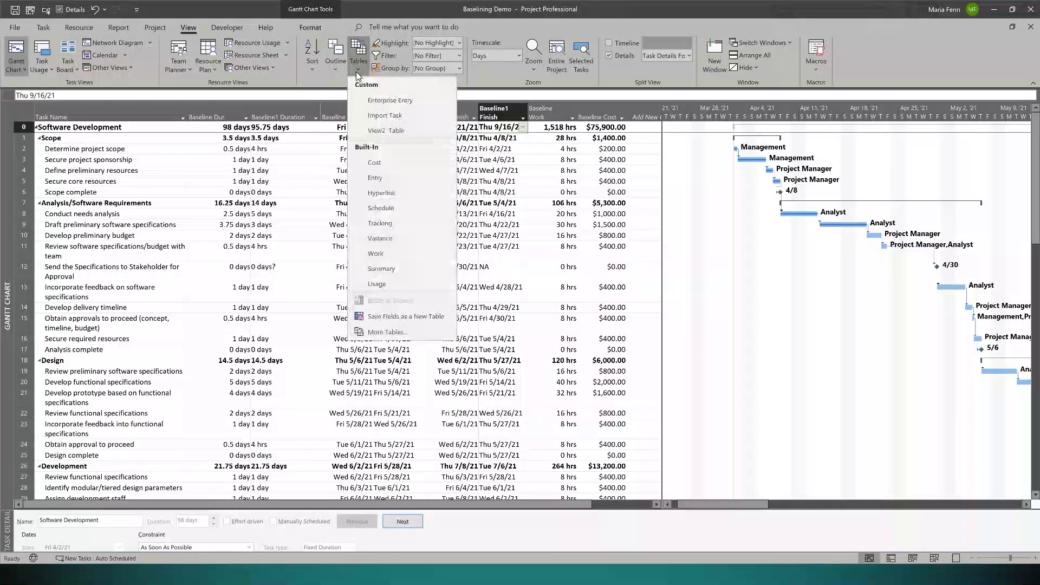
click(382, 334)
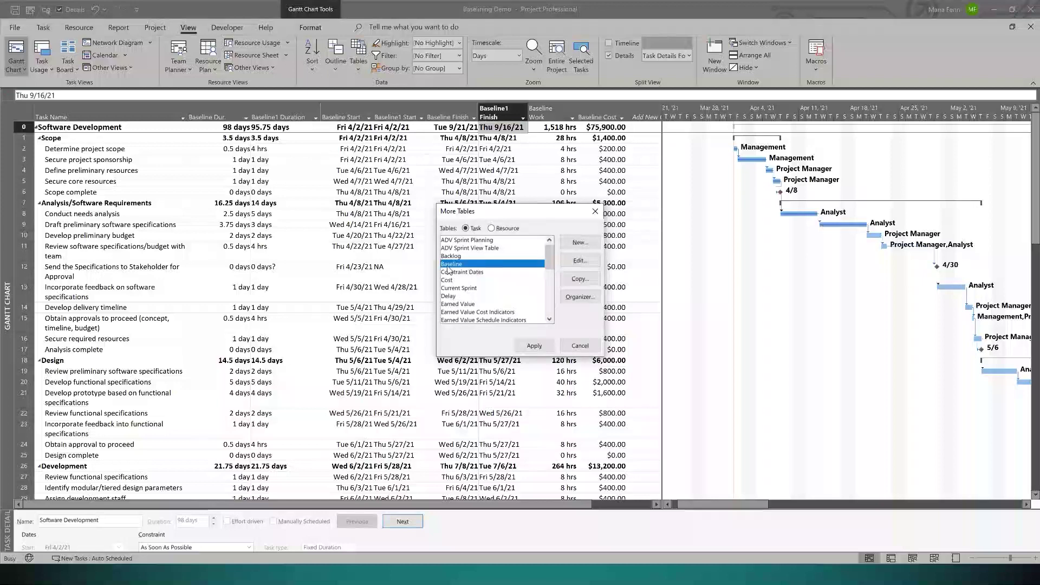
click(578, 281)
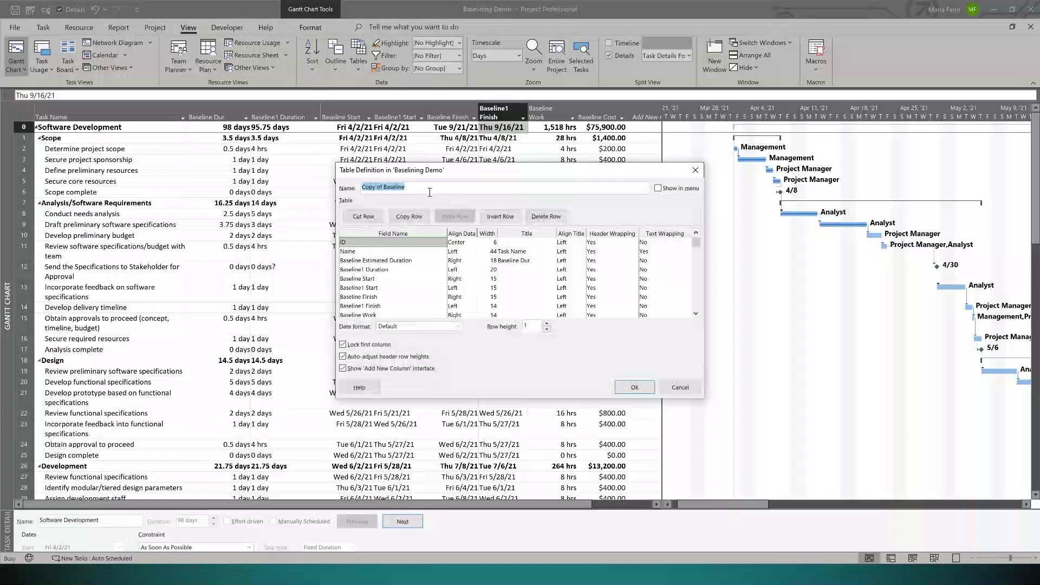
text(Baseline)
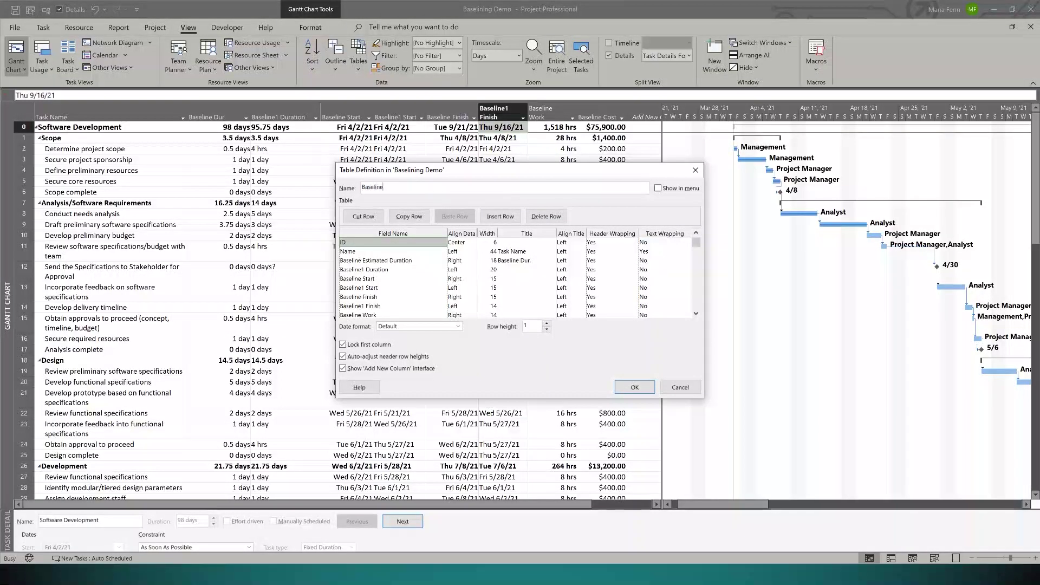
text( and Base)
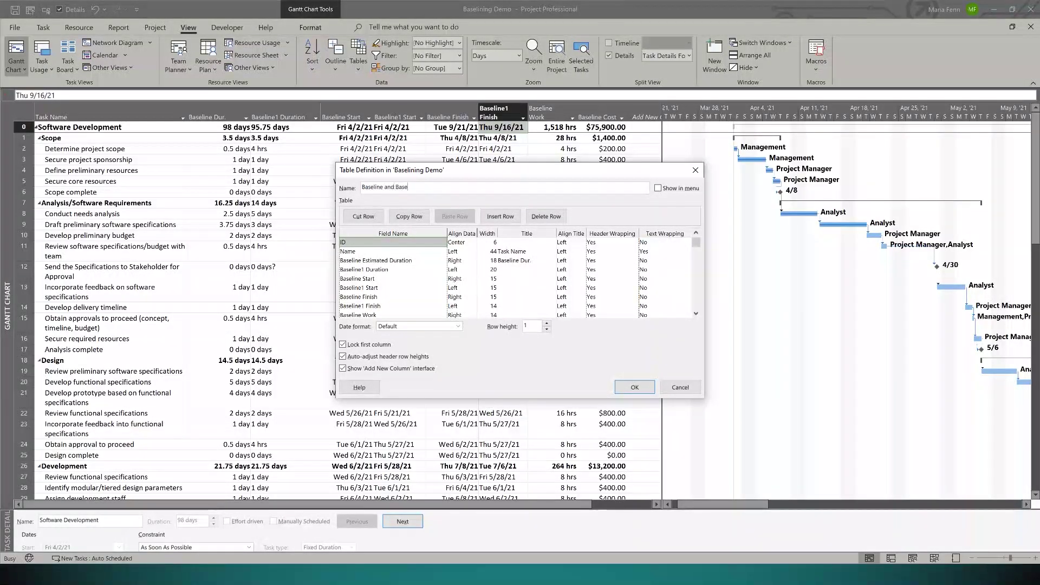
text(line 1)
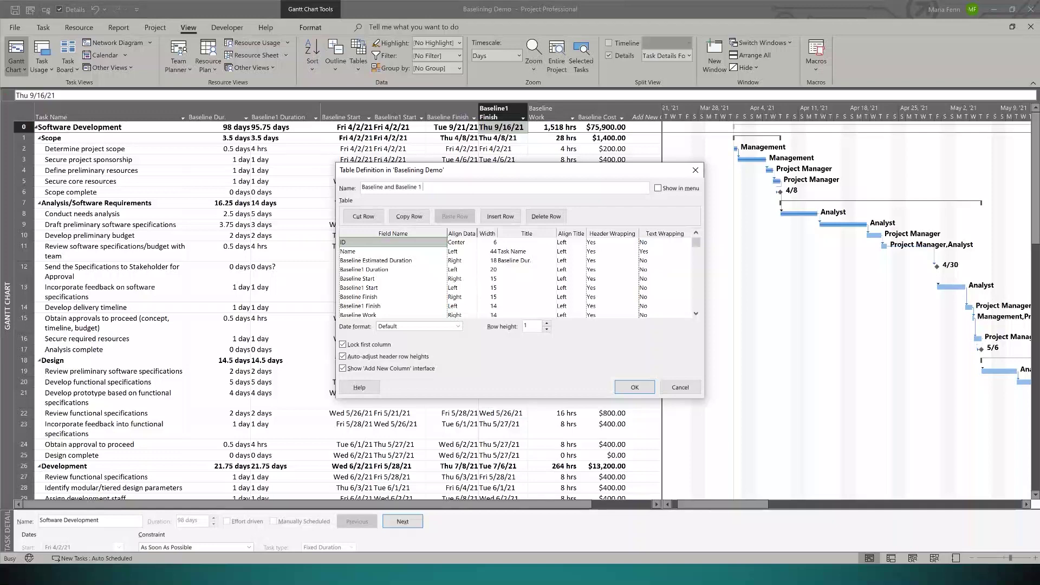
text( Comparison)
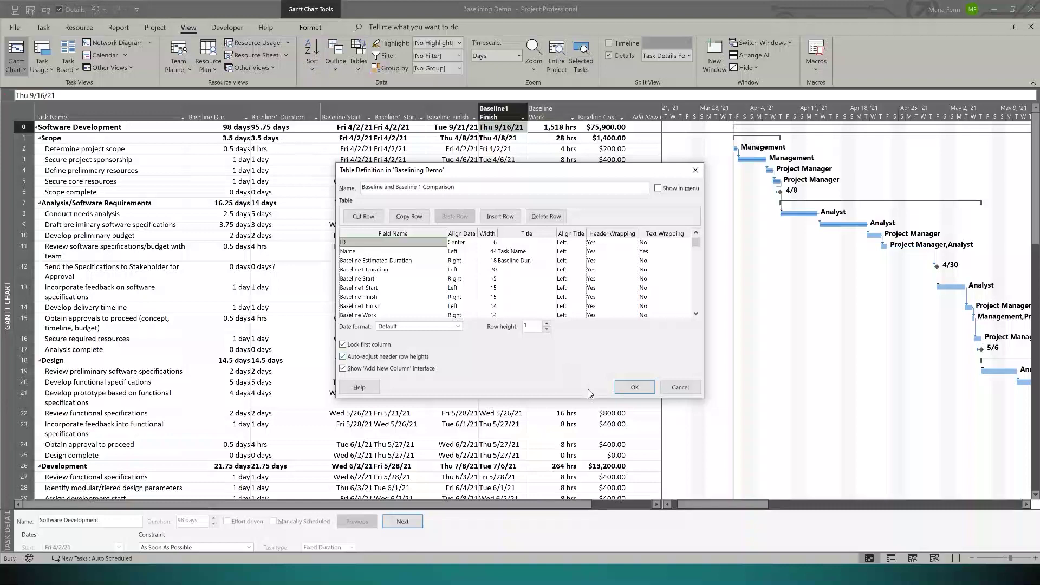
click(633, 387)
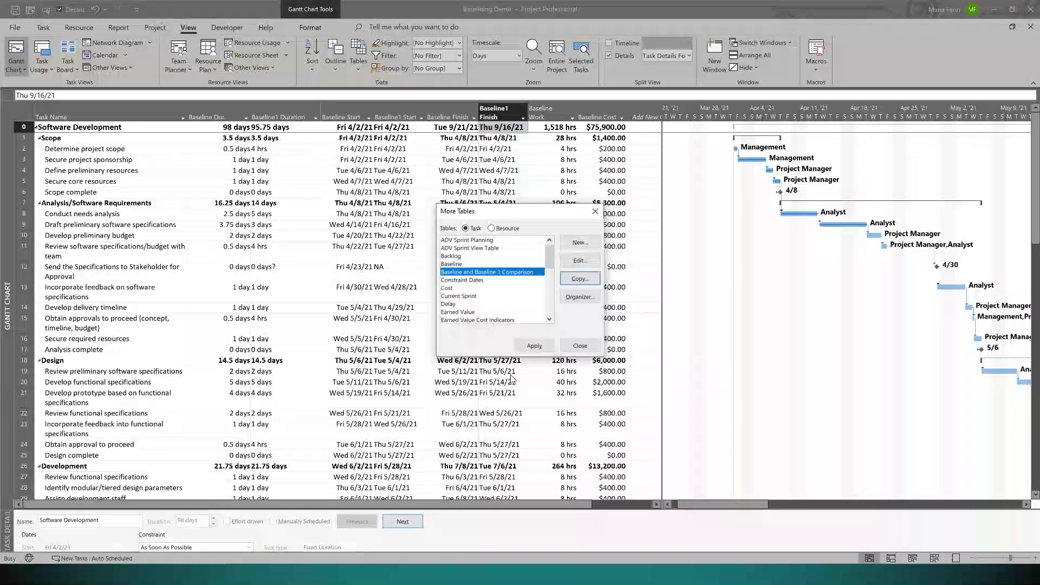
click(534, 346)
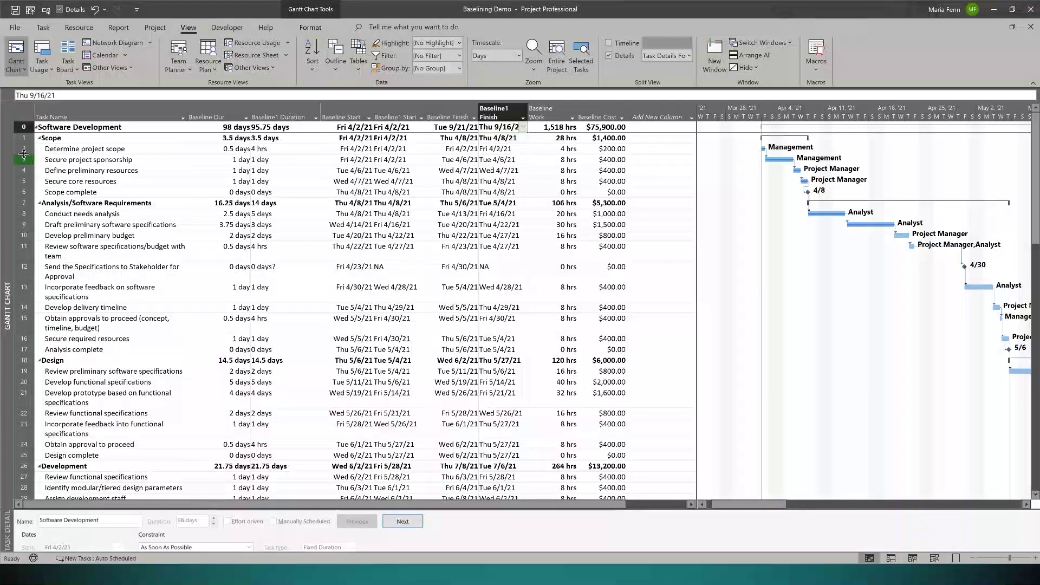
Step: Reopen the full list of task tables and reapply the Baseline and Baseline 1 Comparison table to the whole sheet
right_click(24, 113)
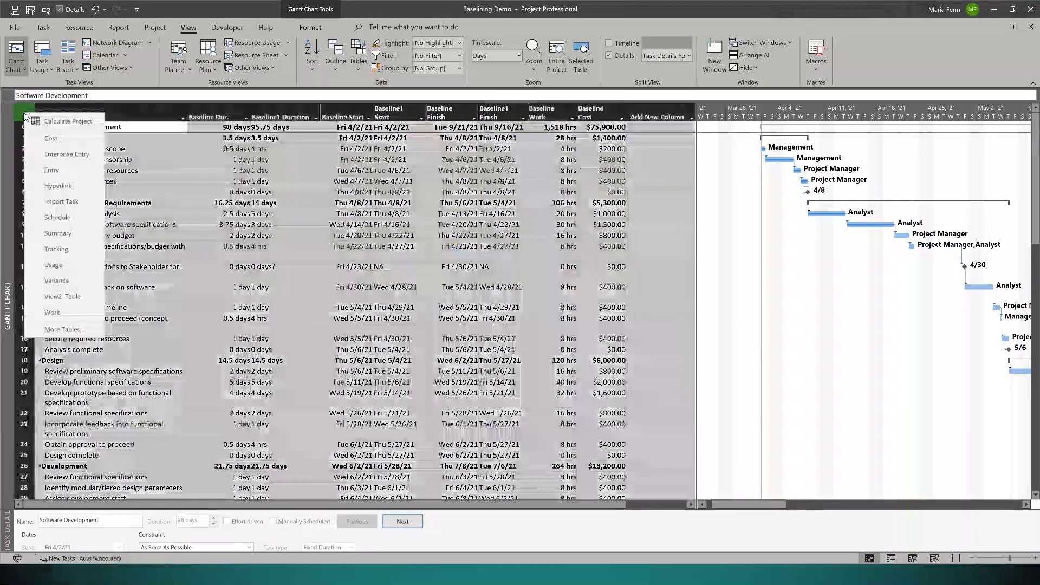
click(359, 65)
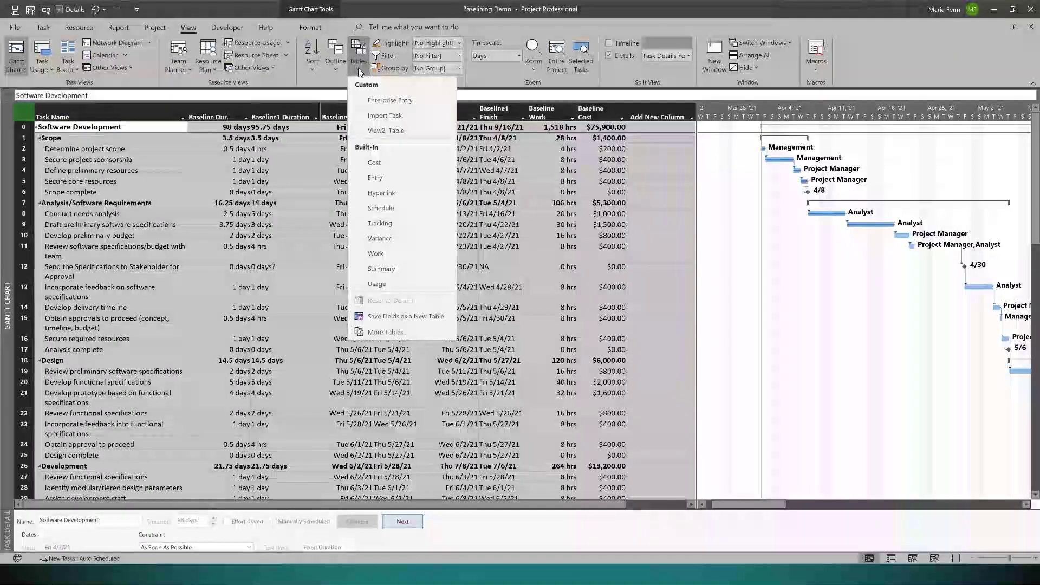
click(389, 331)
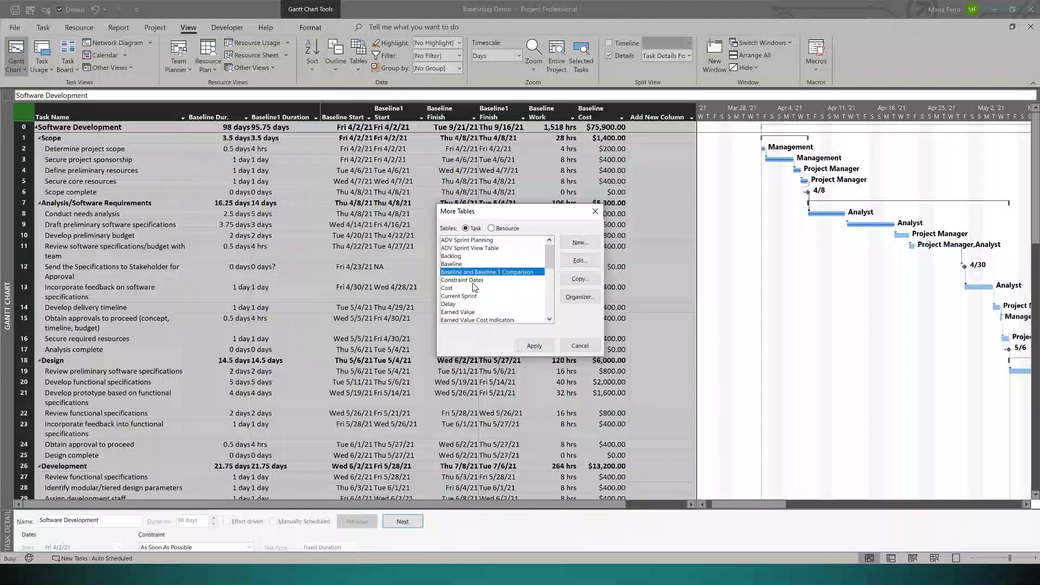
click(525, 345)
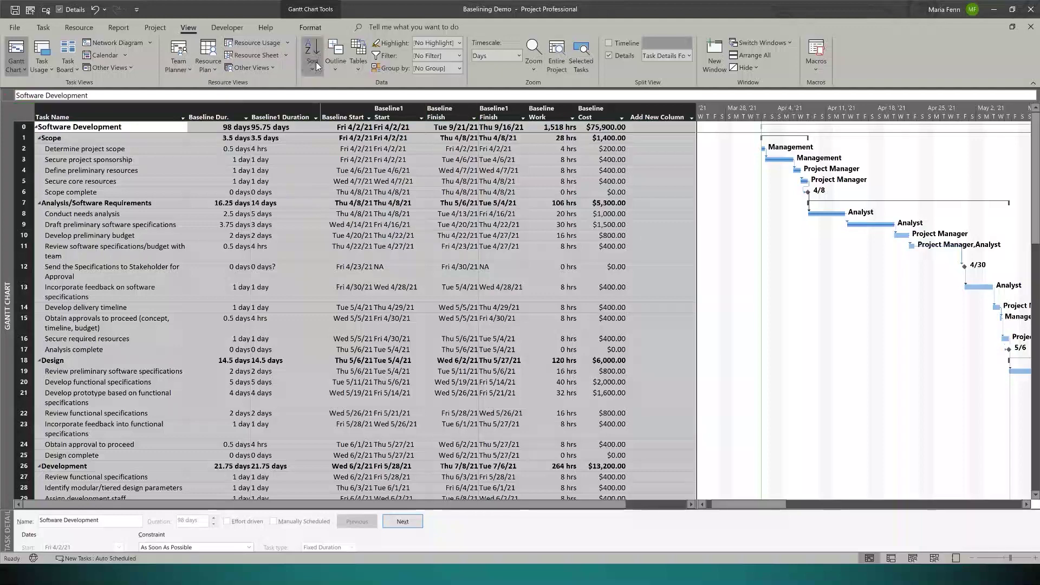
click(359, 70)
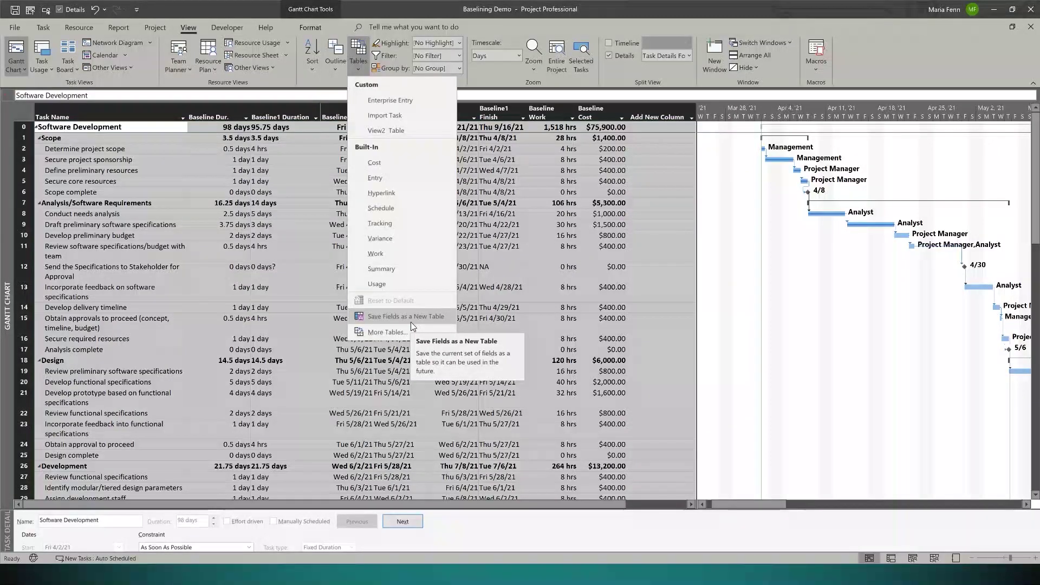
key(Escape)
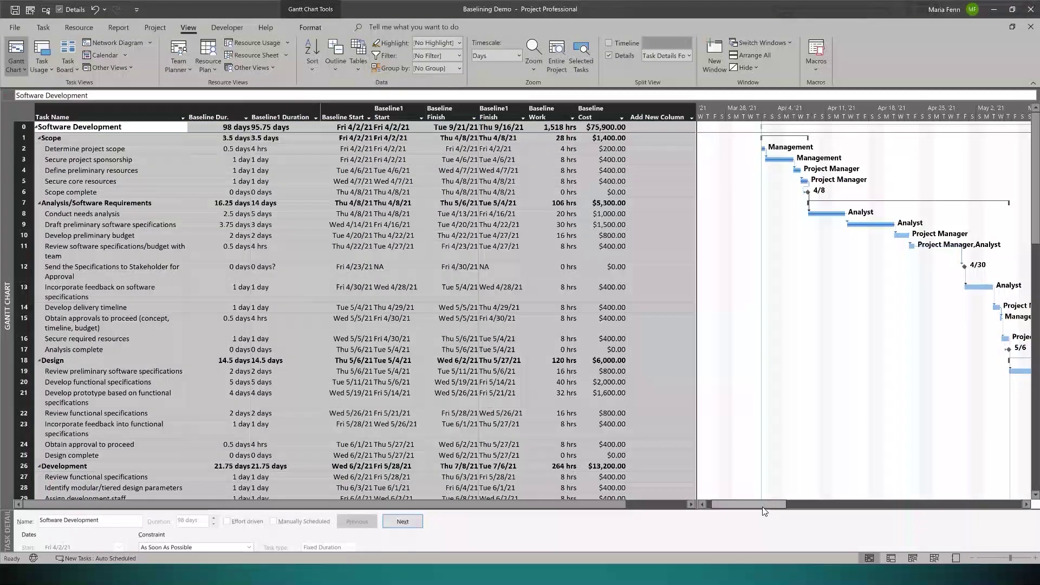
Step: Switch the Gantt Chart from the baseline comparison to the Enterprise Entry table and save the project
click(214, 224)
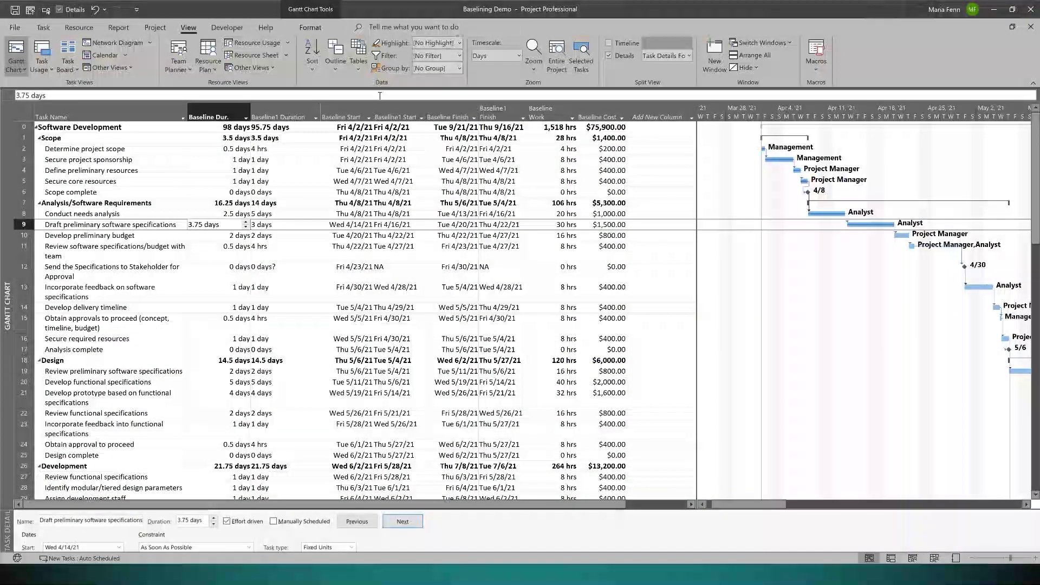
click(358, 73)
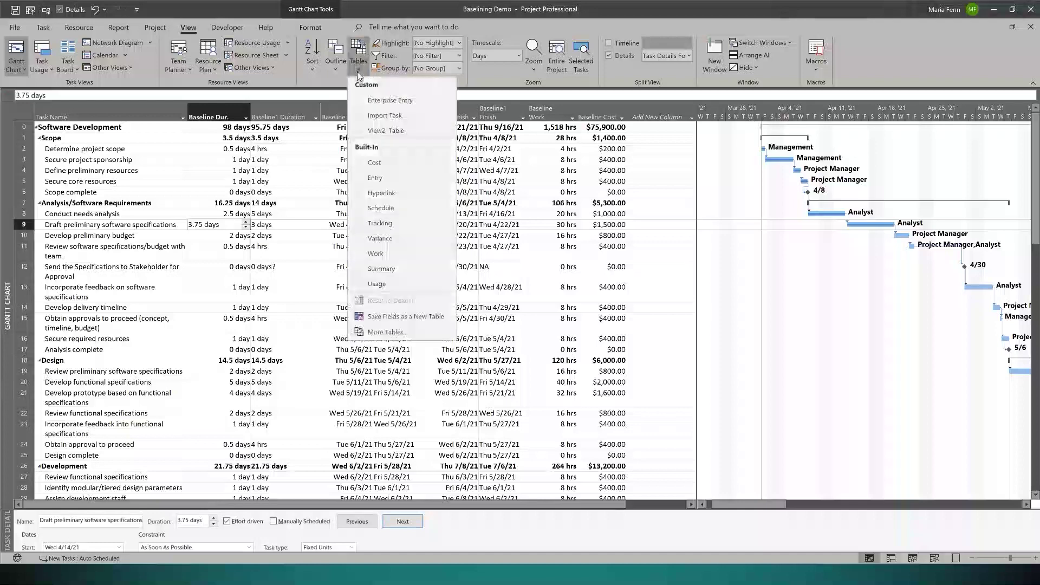
click(401, 99)
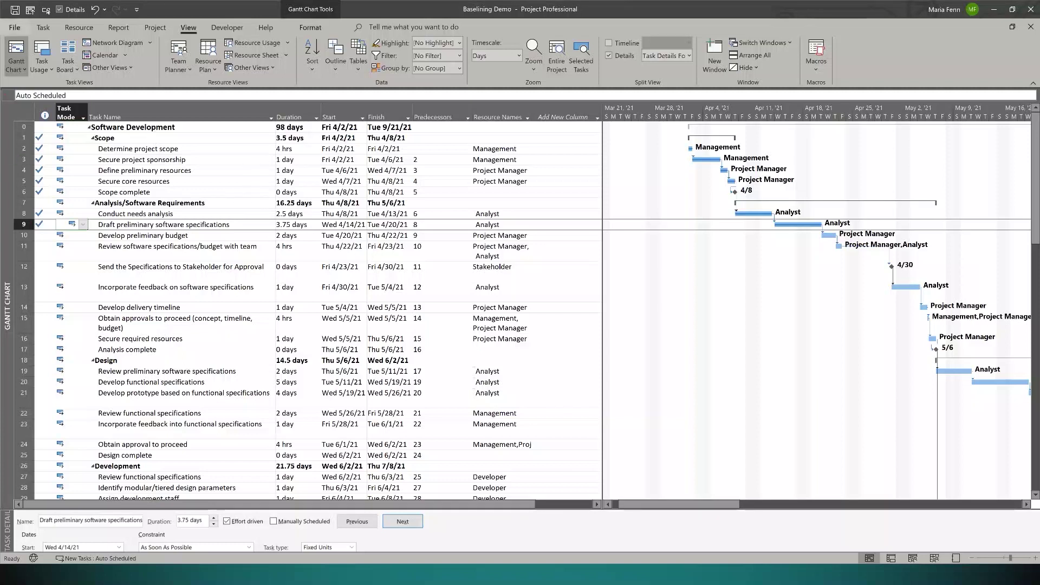
click(15, 9)
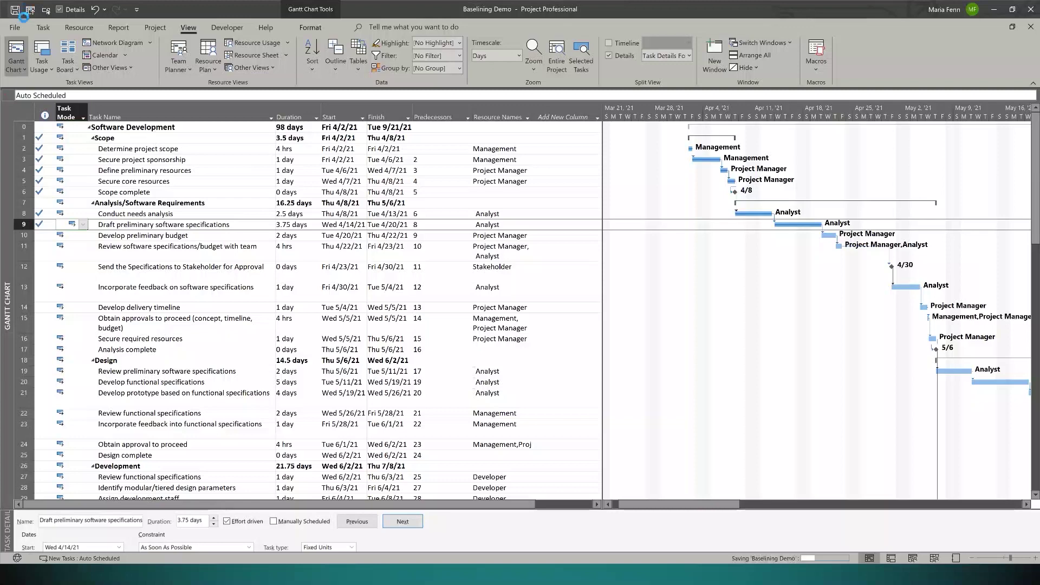